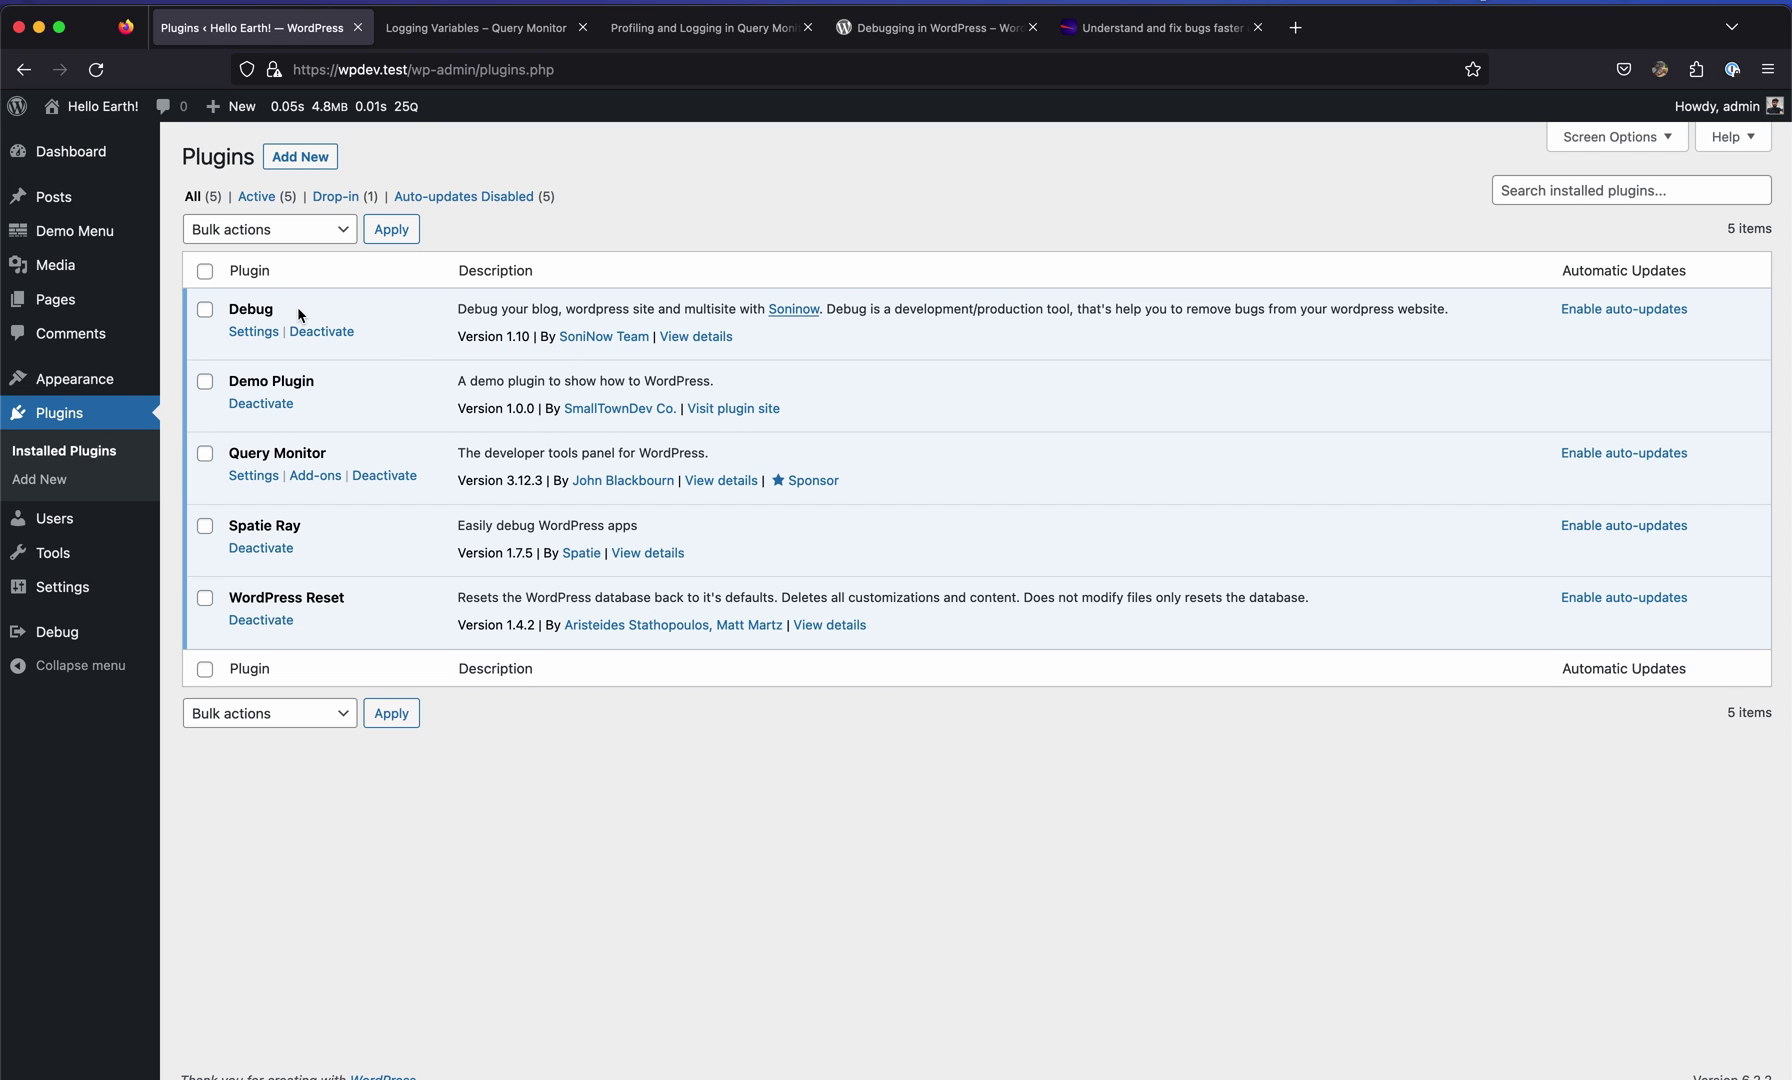
# - Check the enabled Debug plugin settings, then bring up the 'Debugging in WordPress' documentation
pyautogui.doubleClick(266, 306)
pyautogui.click(265, 334)
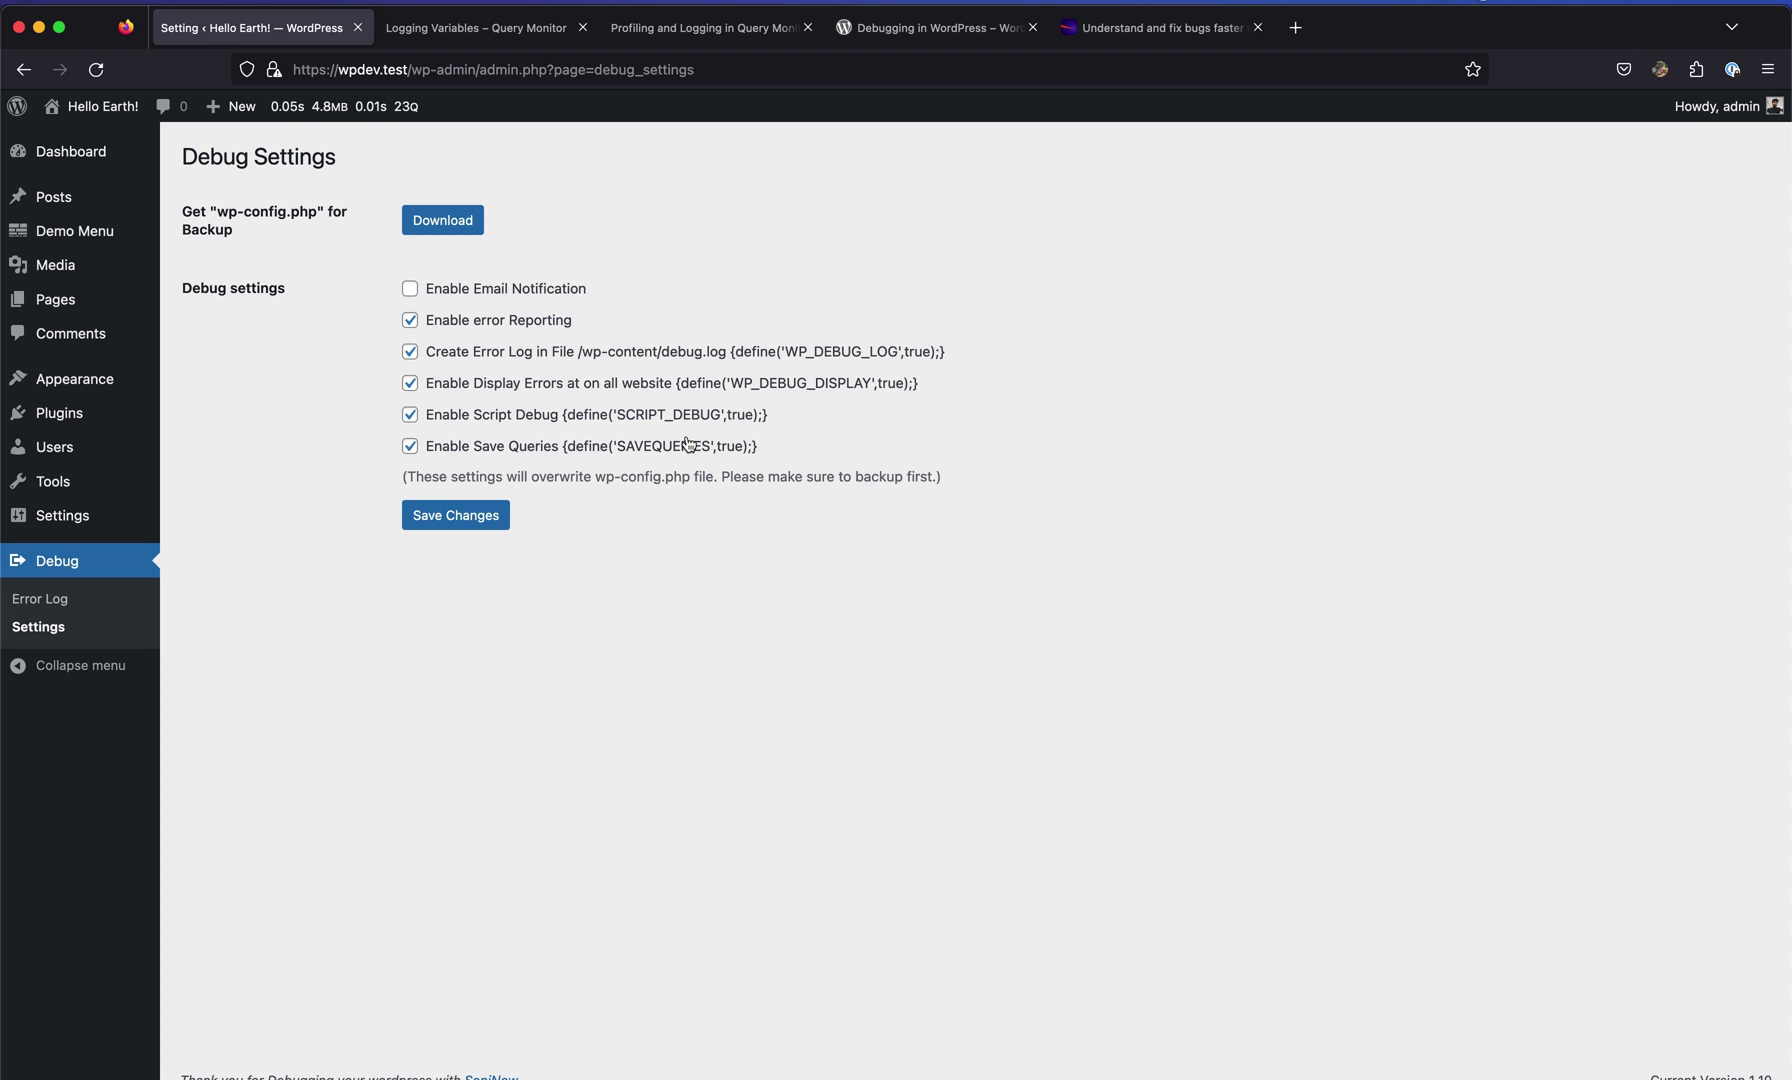
pyautogui.click(910, 32)
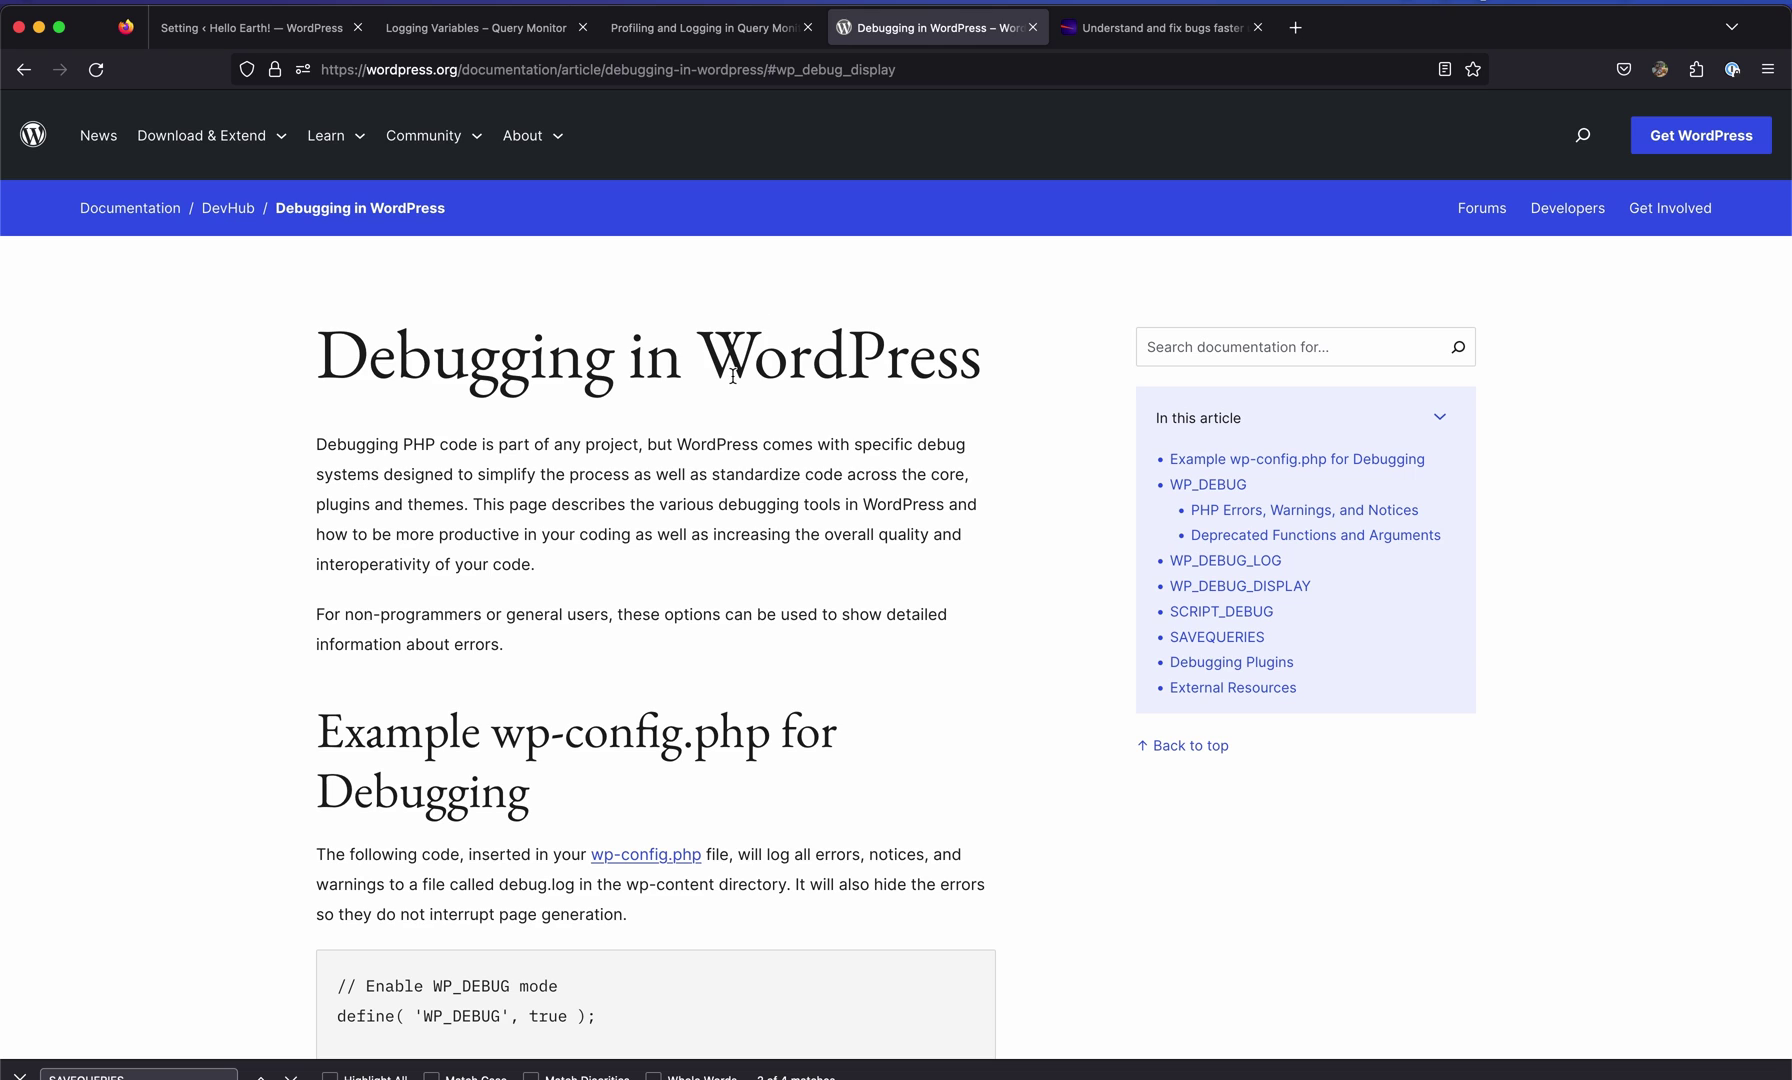
# - Read the WP_DEBUG_DISPLAY, SCRIPT_DEBUG and SAVEQUERIES sections of the debugging article
pyautogui.scroll(-1, 628, 444)
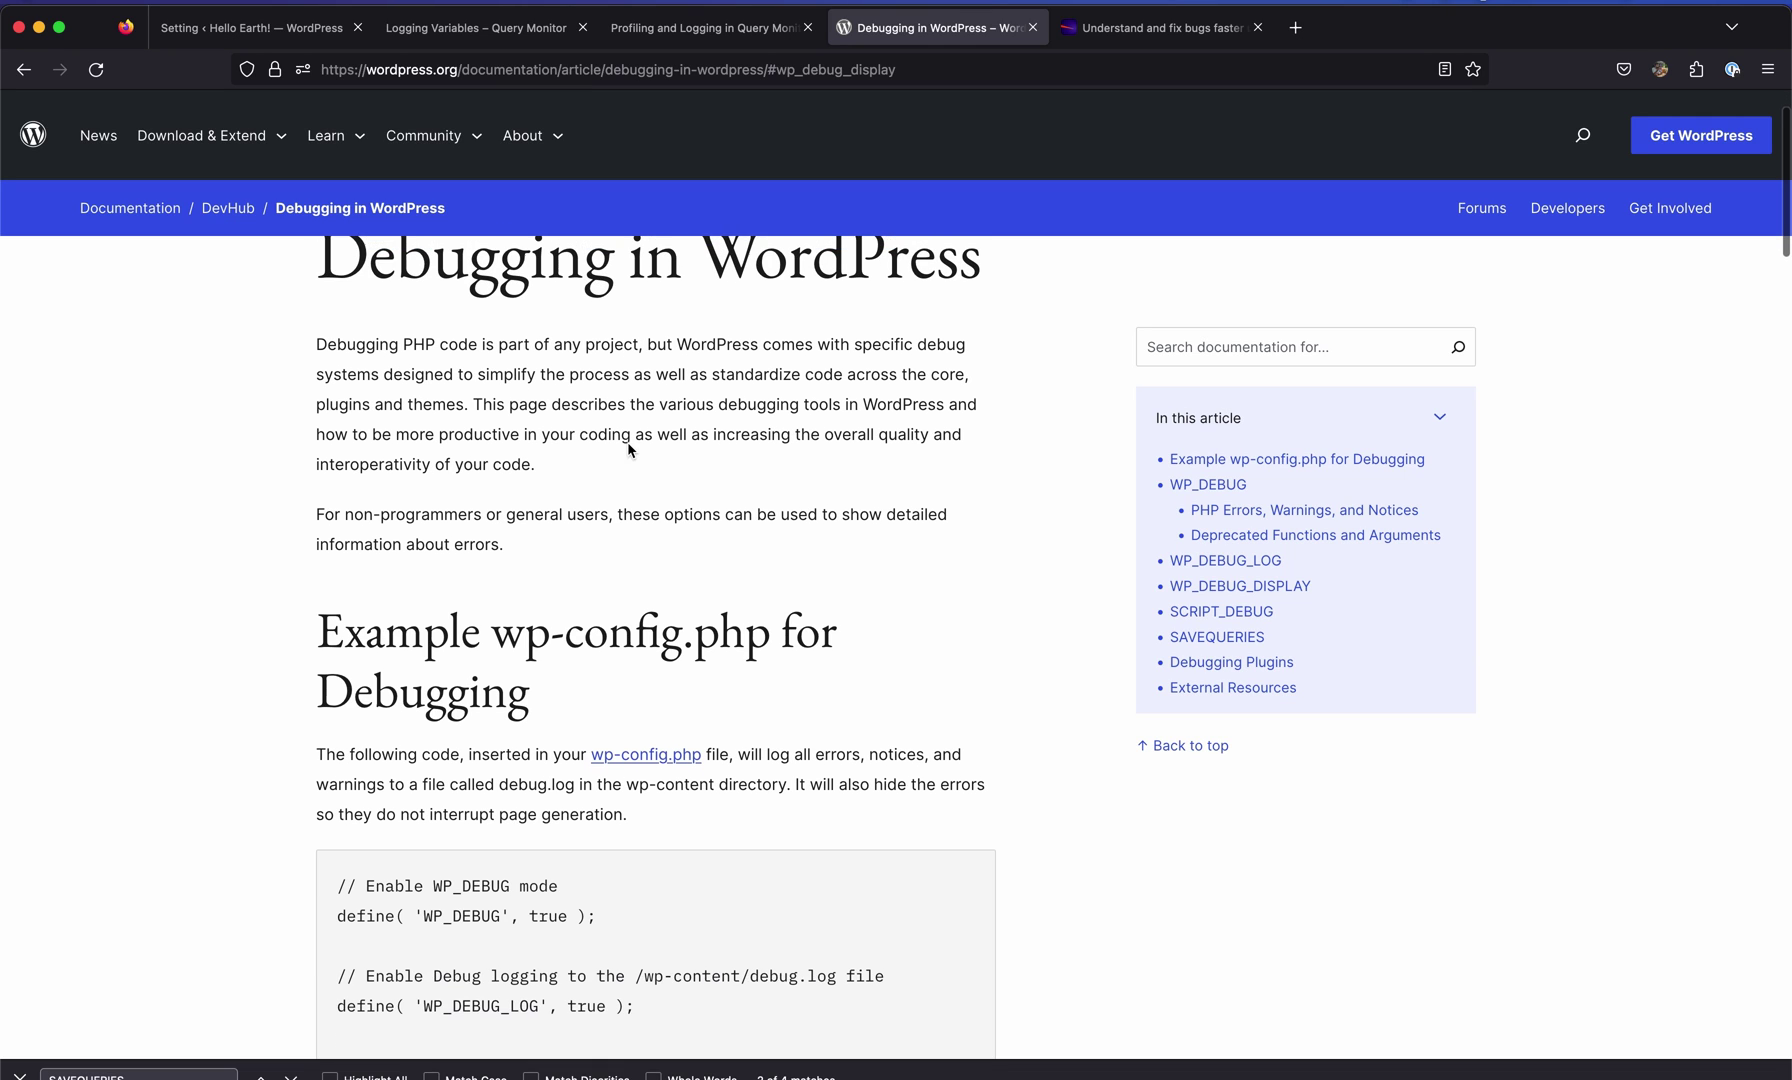
pyautogui.scroll(2, 628, 444)
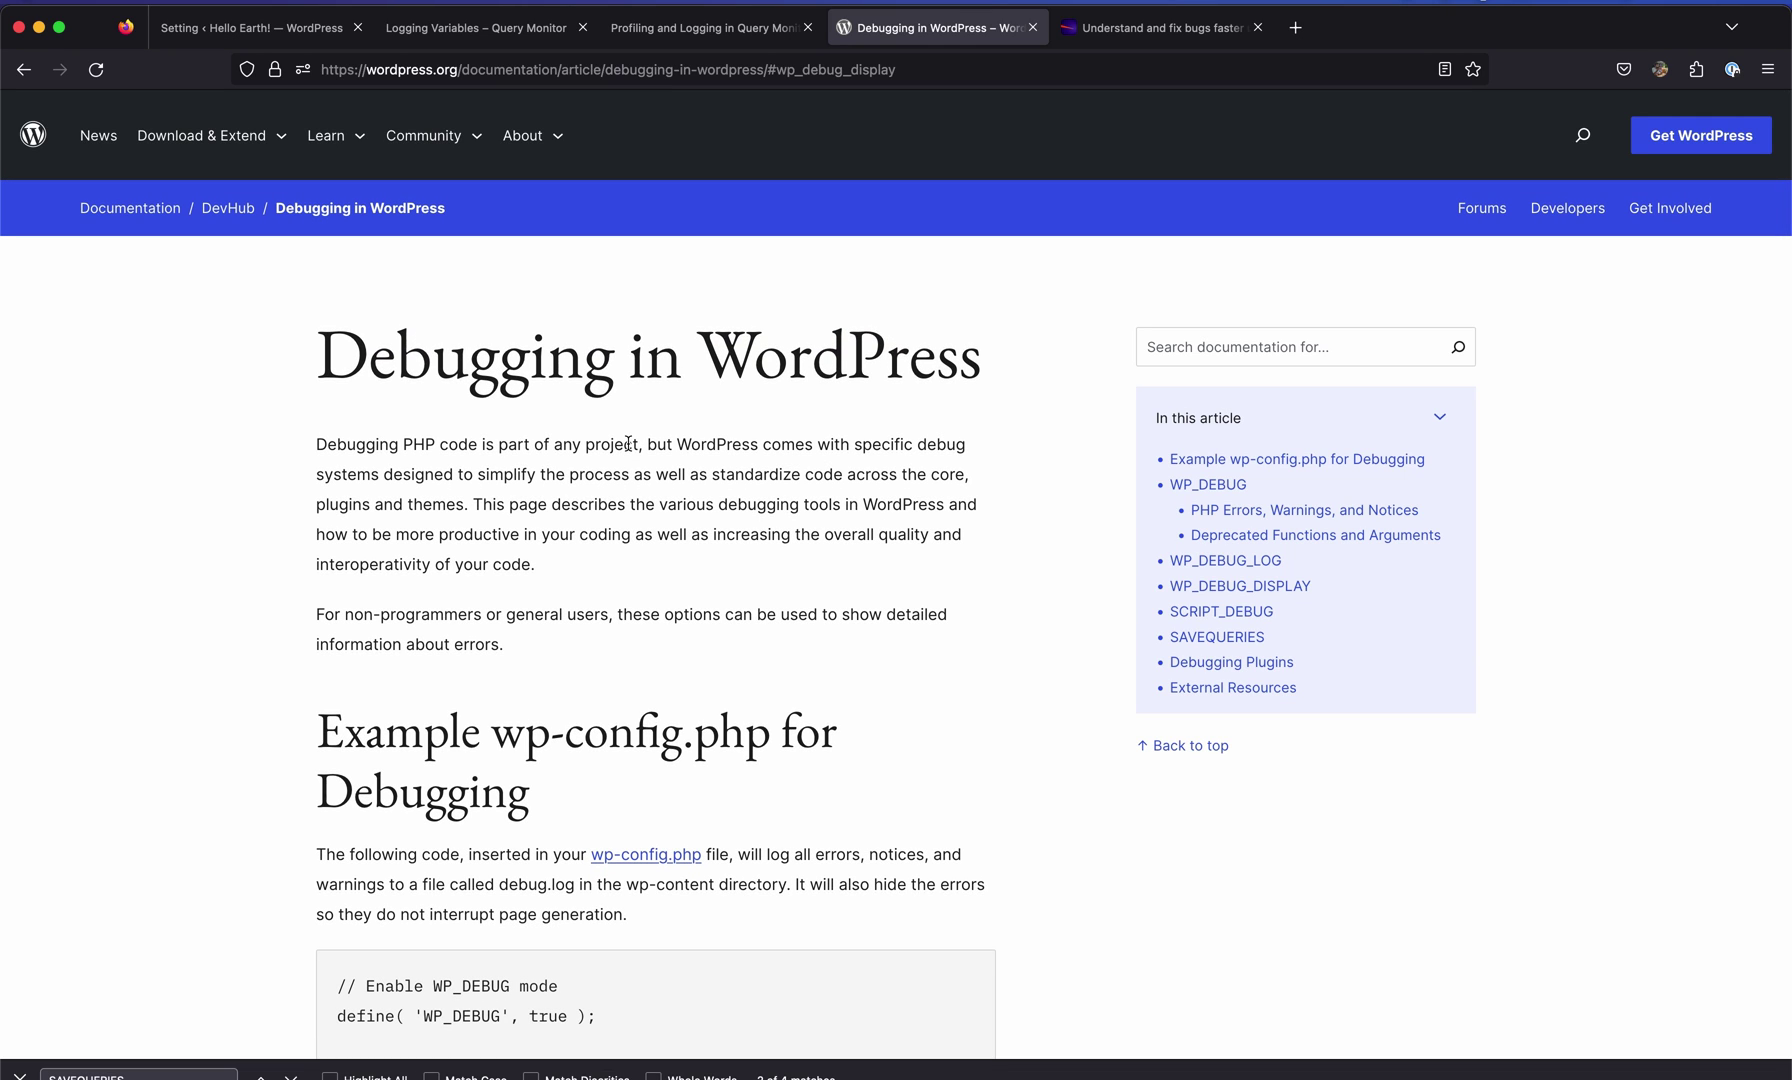
pyautogui.click(20, 1075)
pyautogui.scroll(-5, 739, 747)
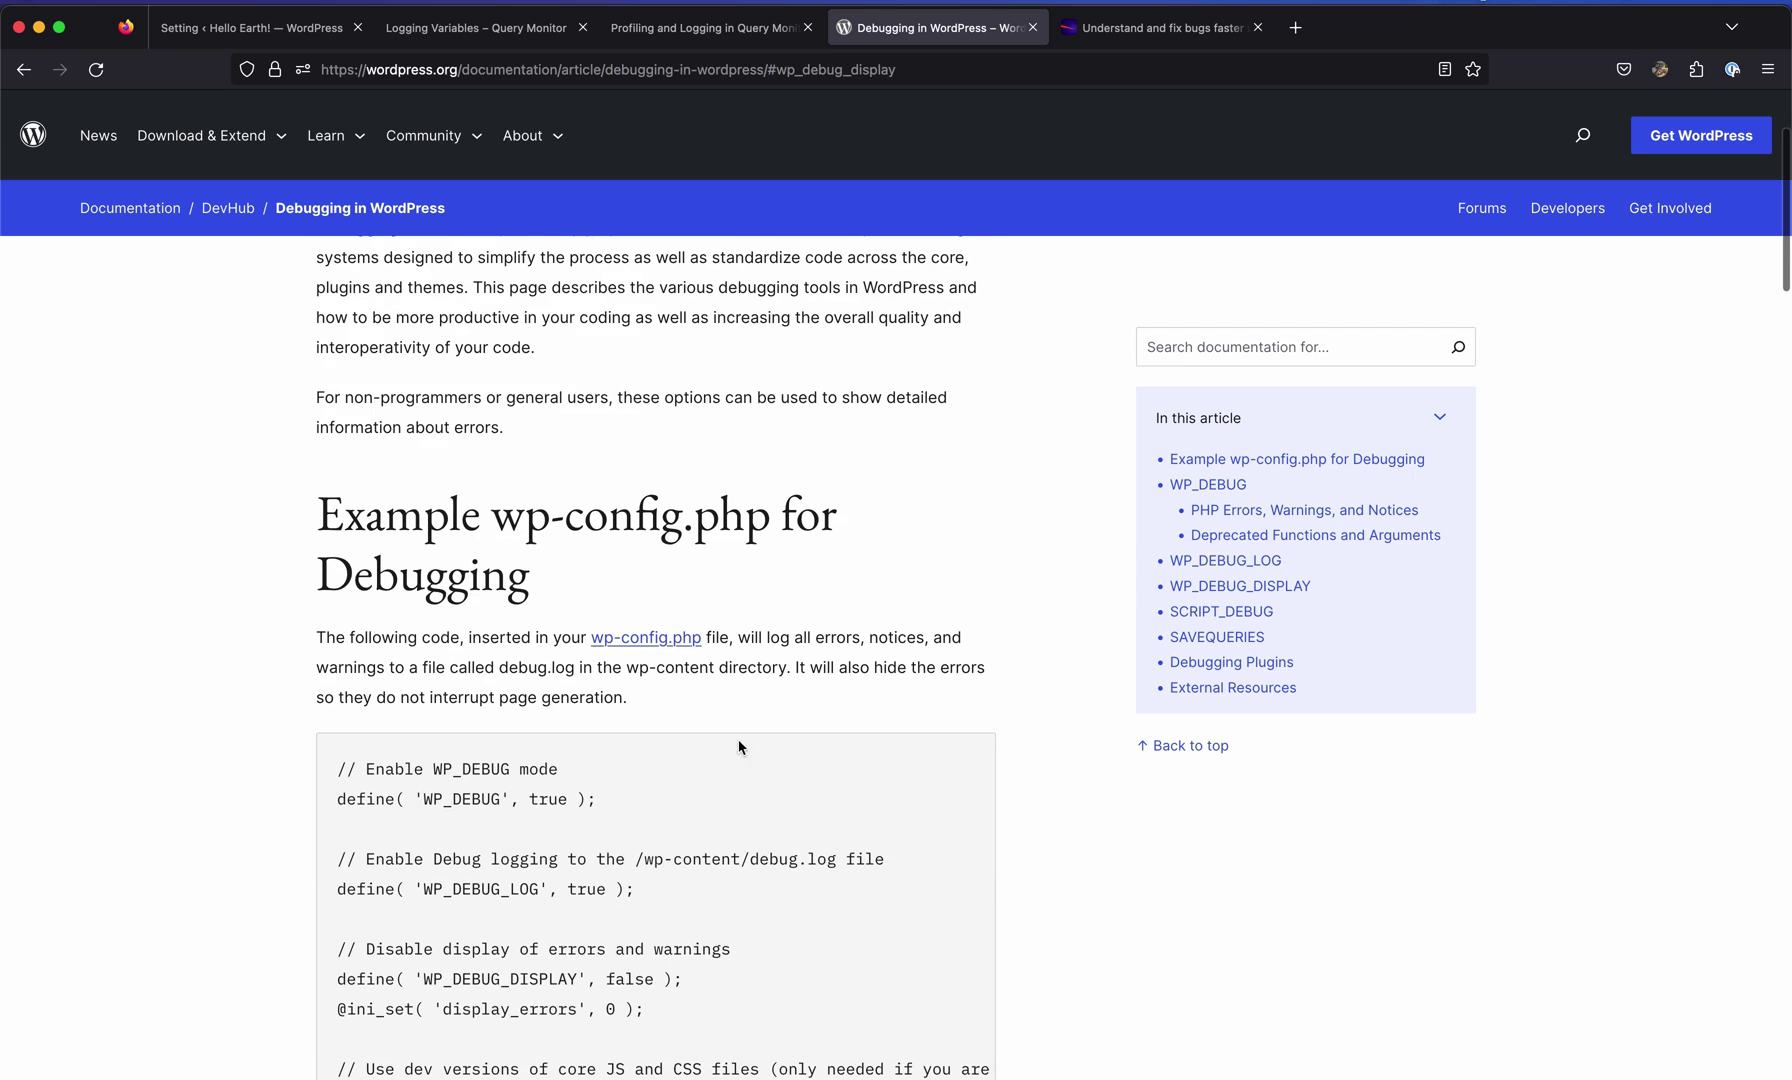
pyautogui.scroll(-20, 720, 827)
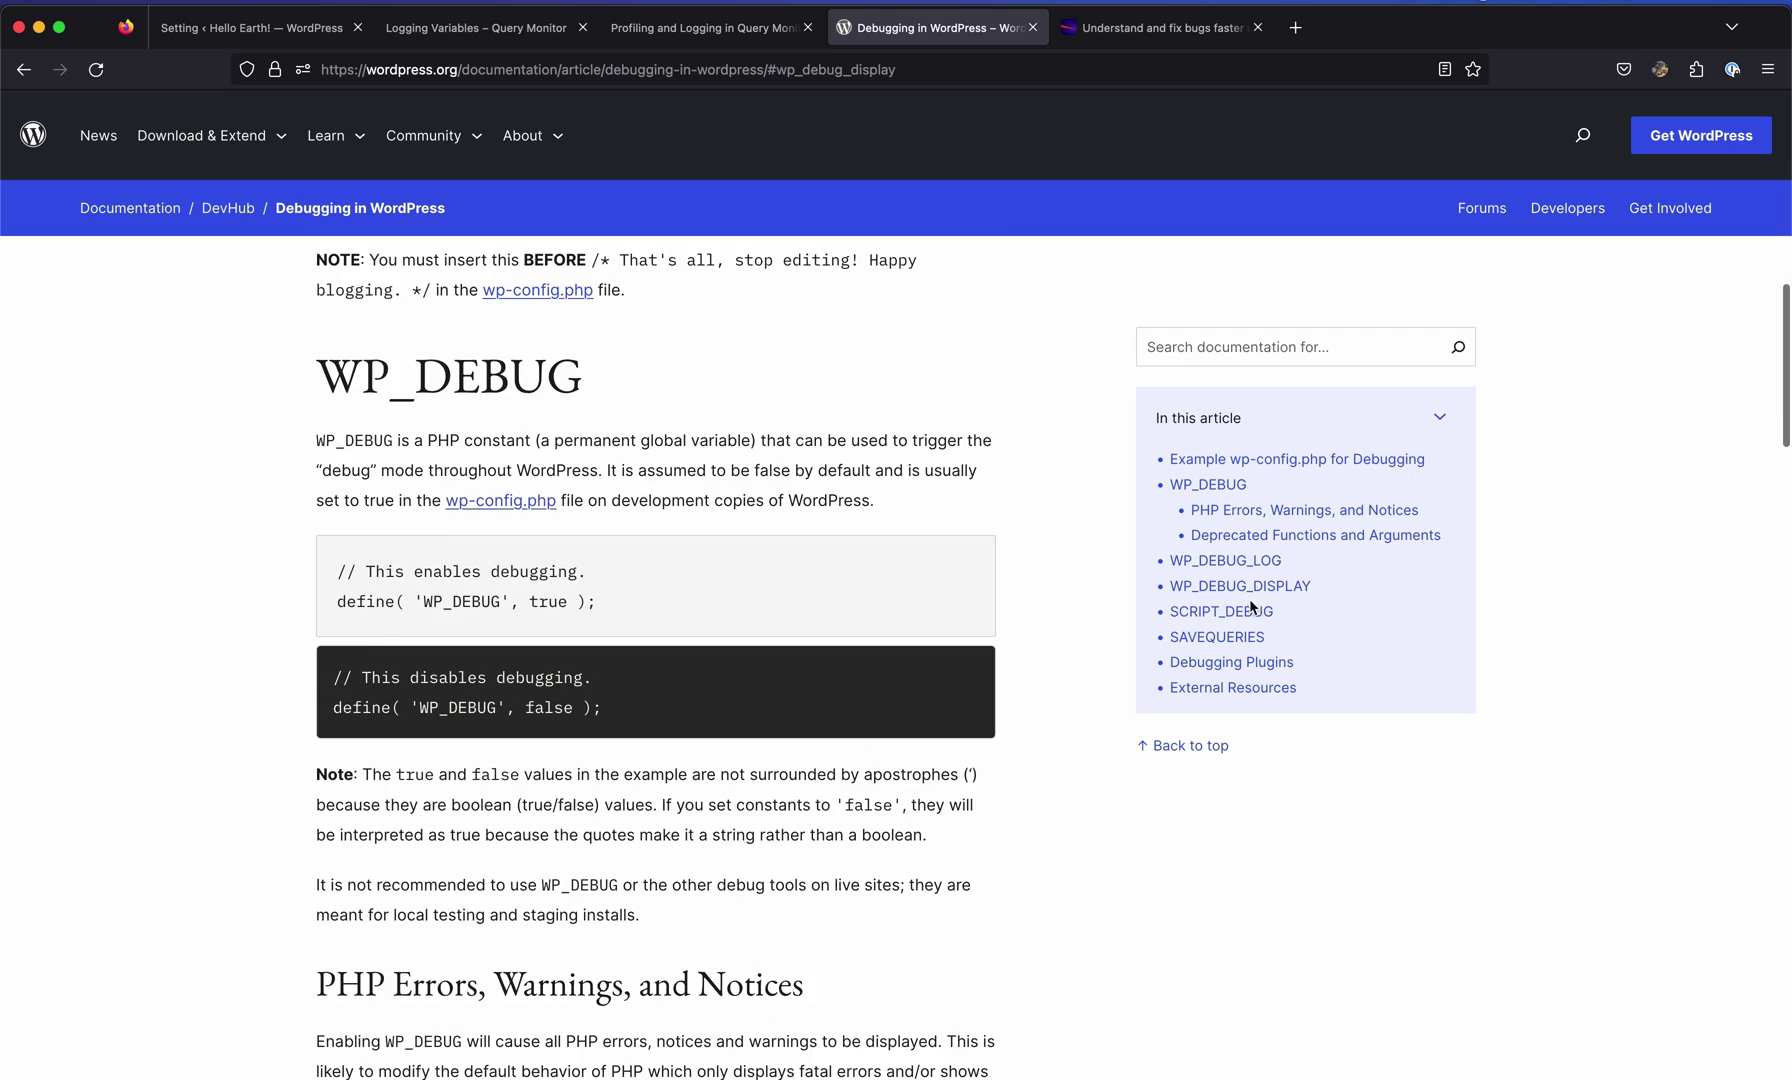
pyautogui.click(1245, 592)
pyautogui.click(1238, 613)
pyautogui.click(1228, 640)
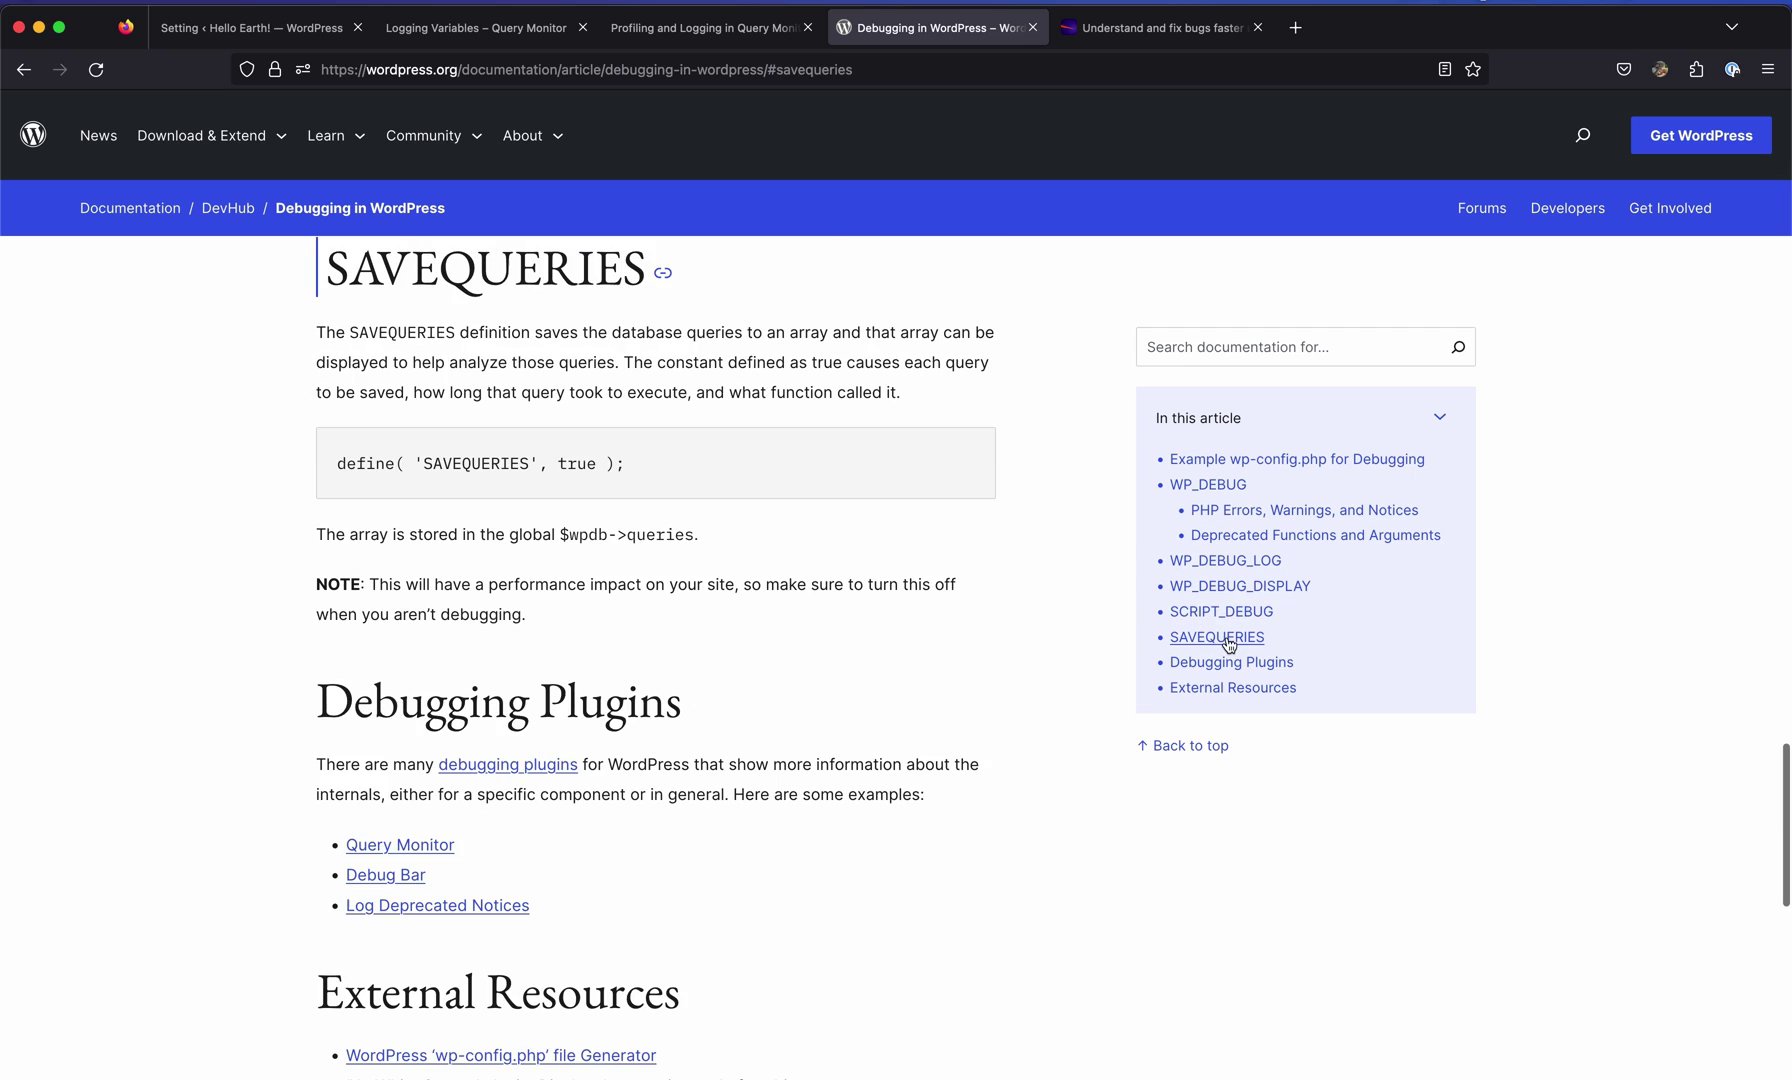
pyautogui.scroll(20, 897, 598)
pyautogui.scroll(20, 897, 594)
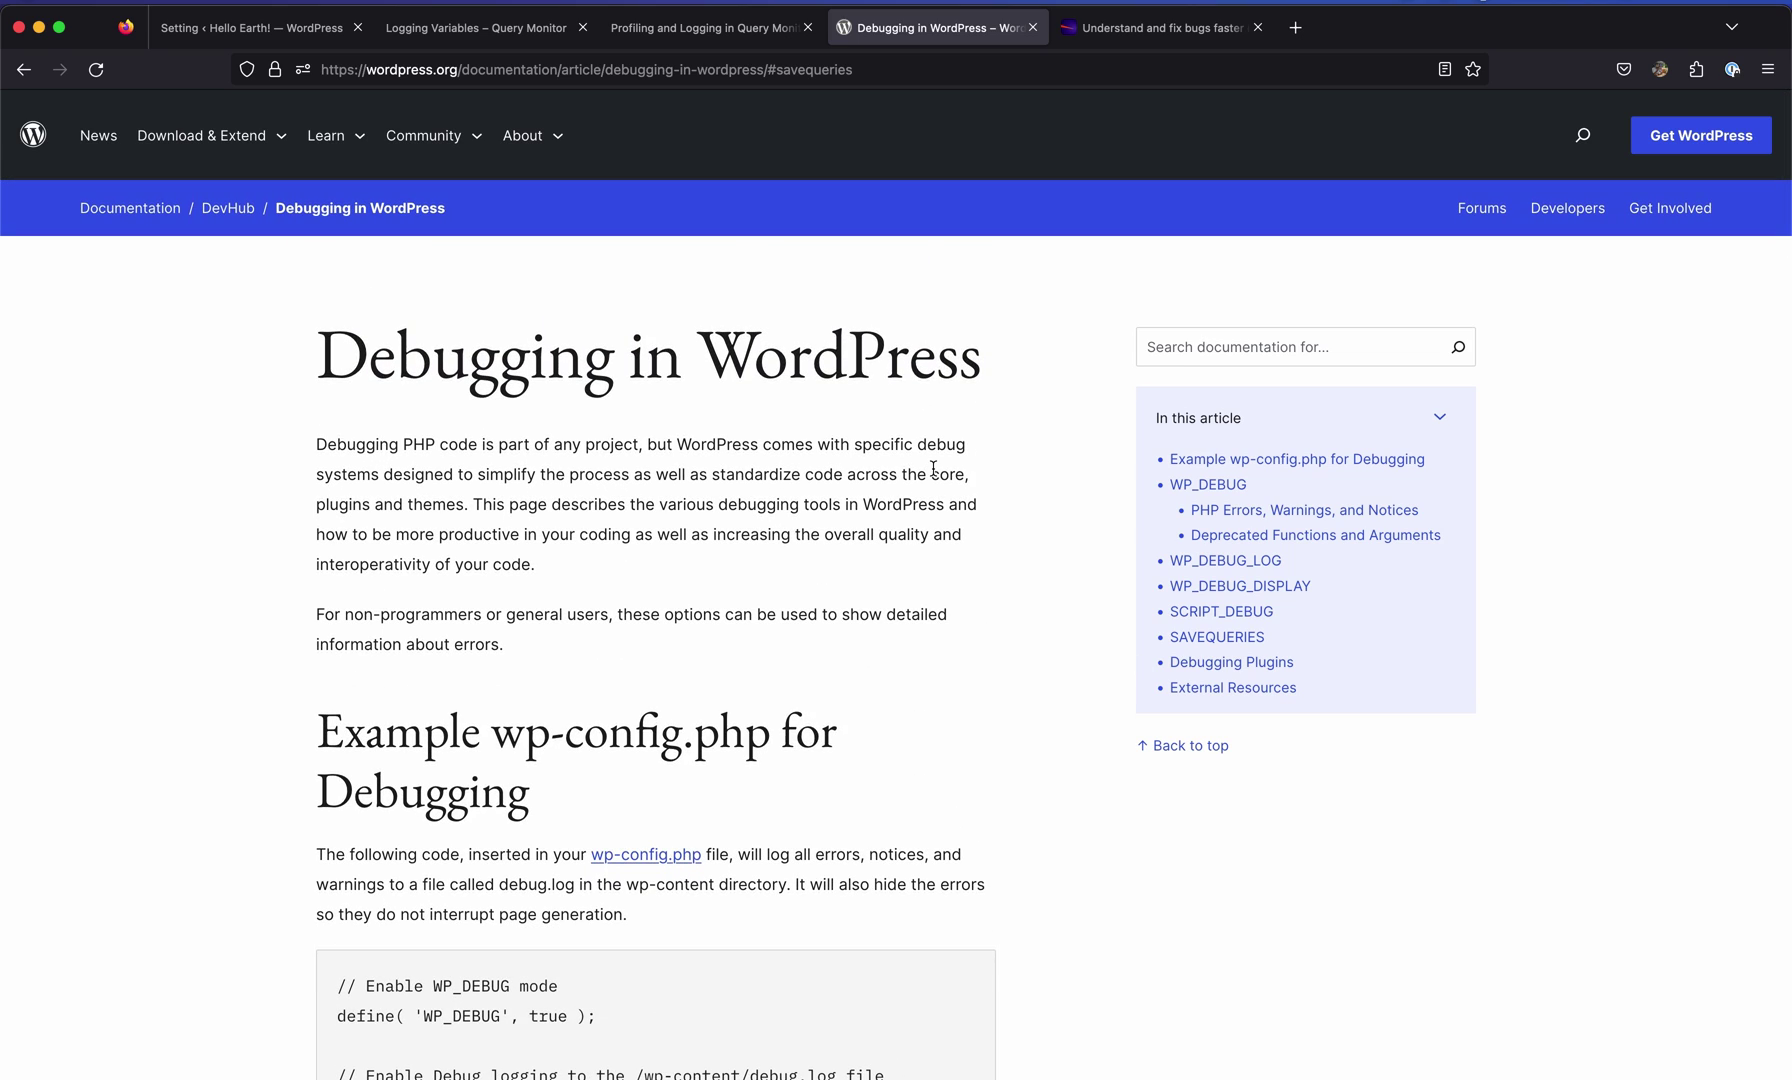
# - Return to WordPress's Plugins list and bring up demo-plugin.php in VS Code
pyautogui.click(325, 28)
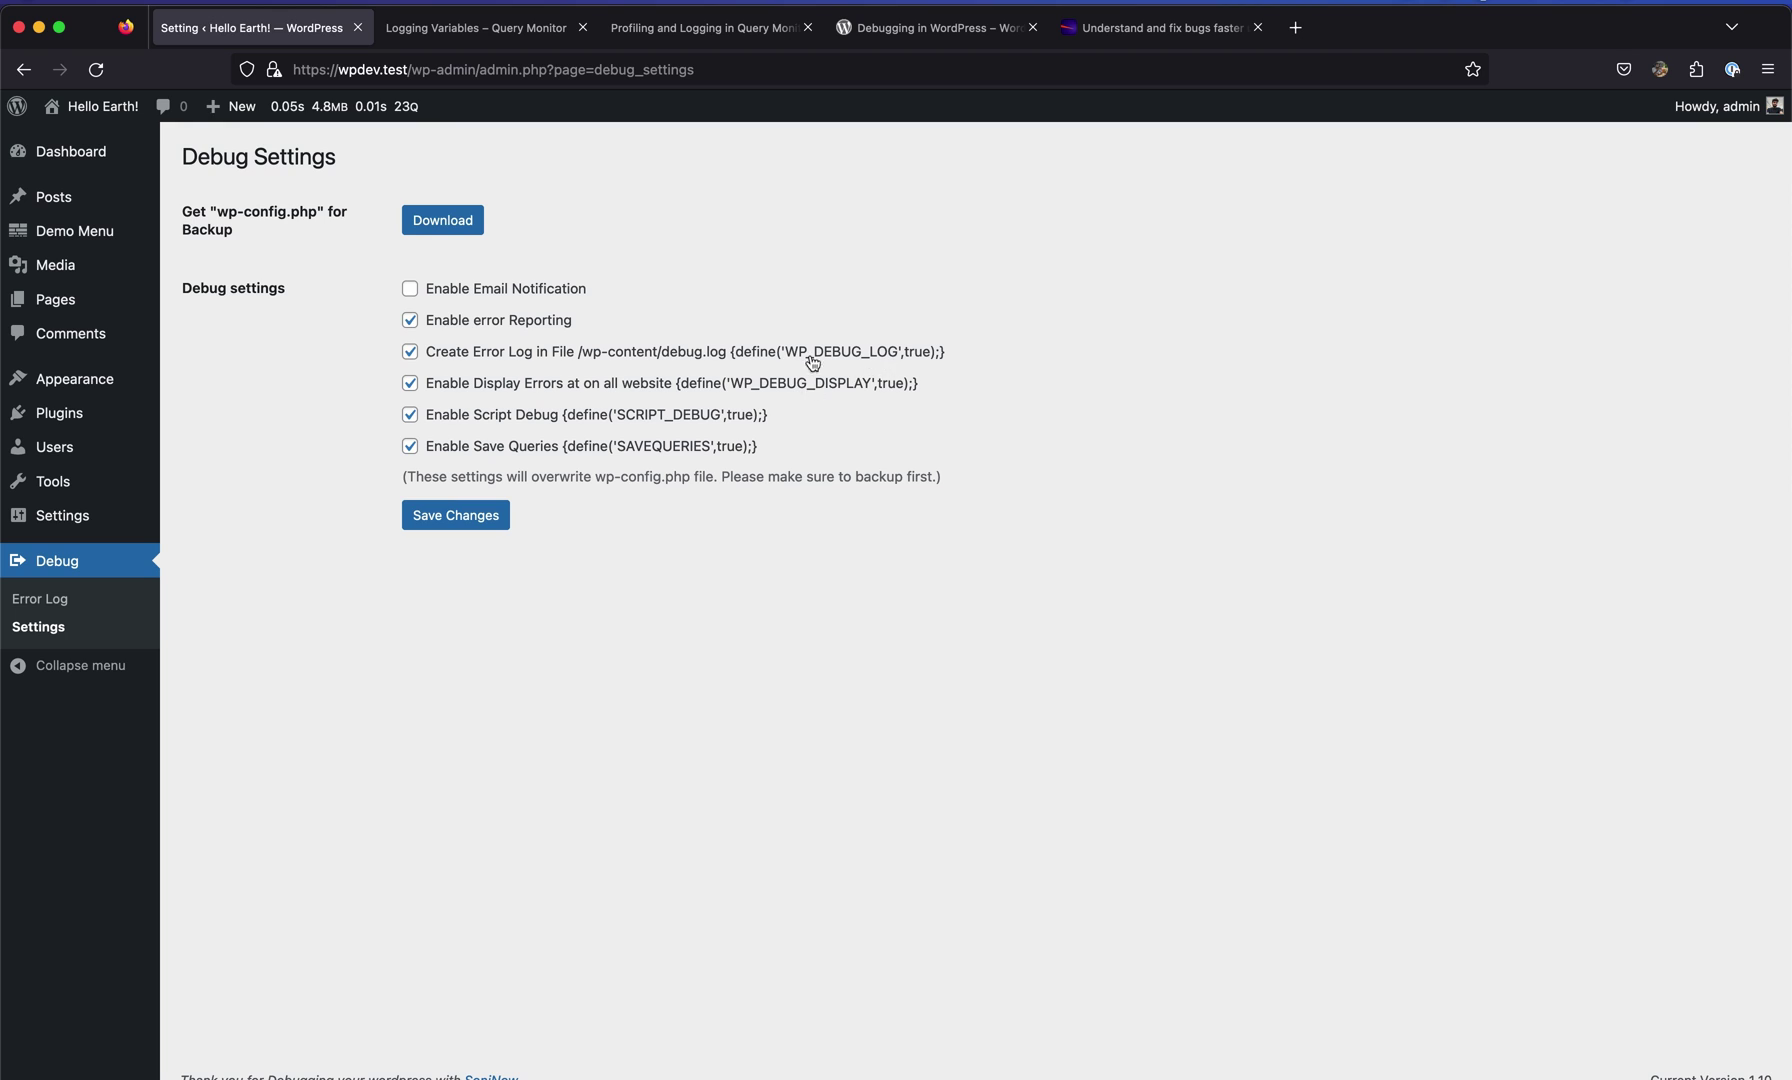
pyautogui.click(120, 414)
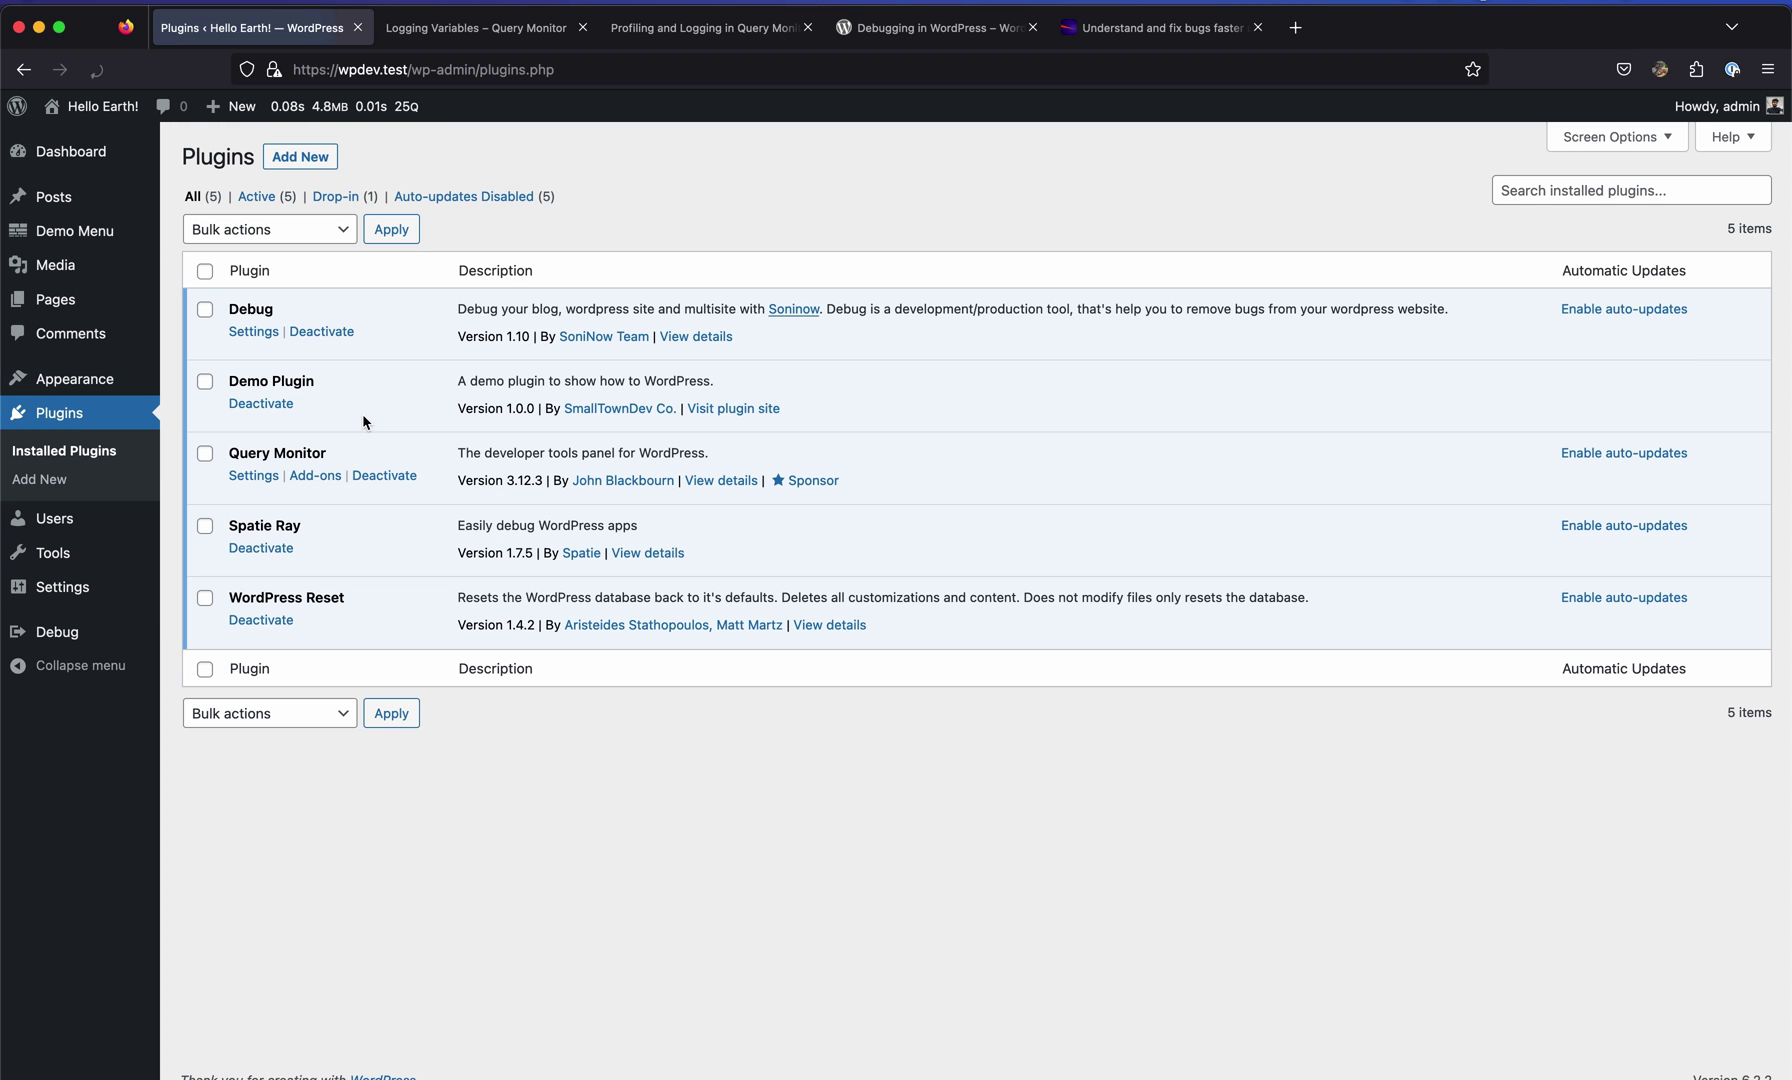
pyautogui.moveTo(312, 381); pyautogui.dragTo(265, 388)
pyautogui.press('super+Tab')
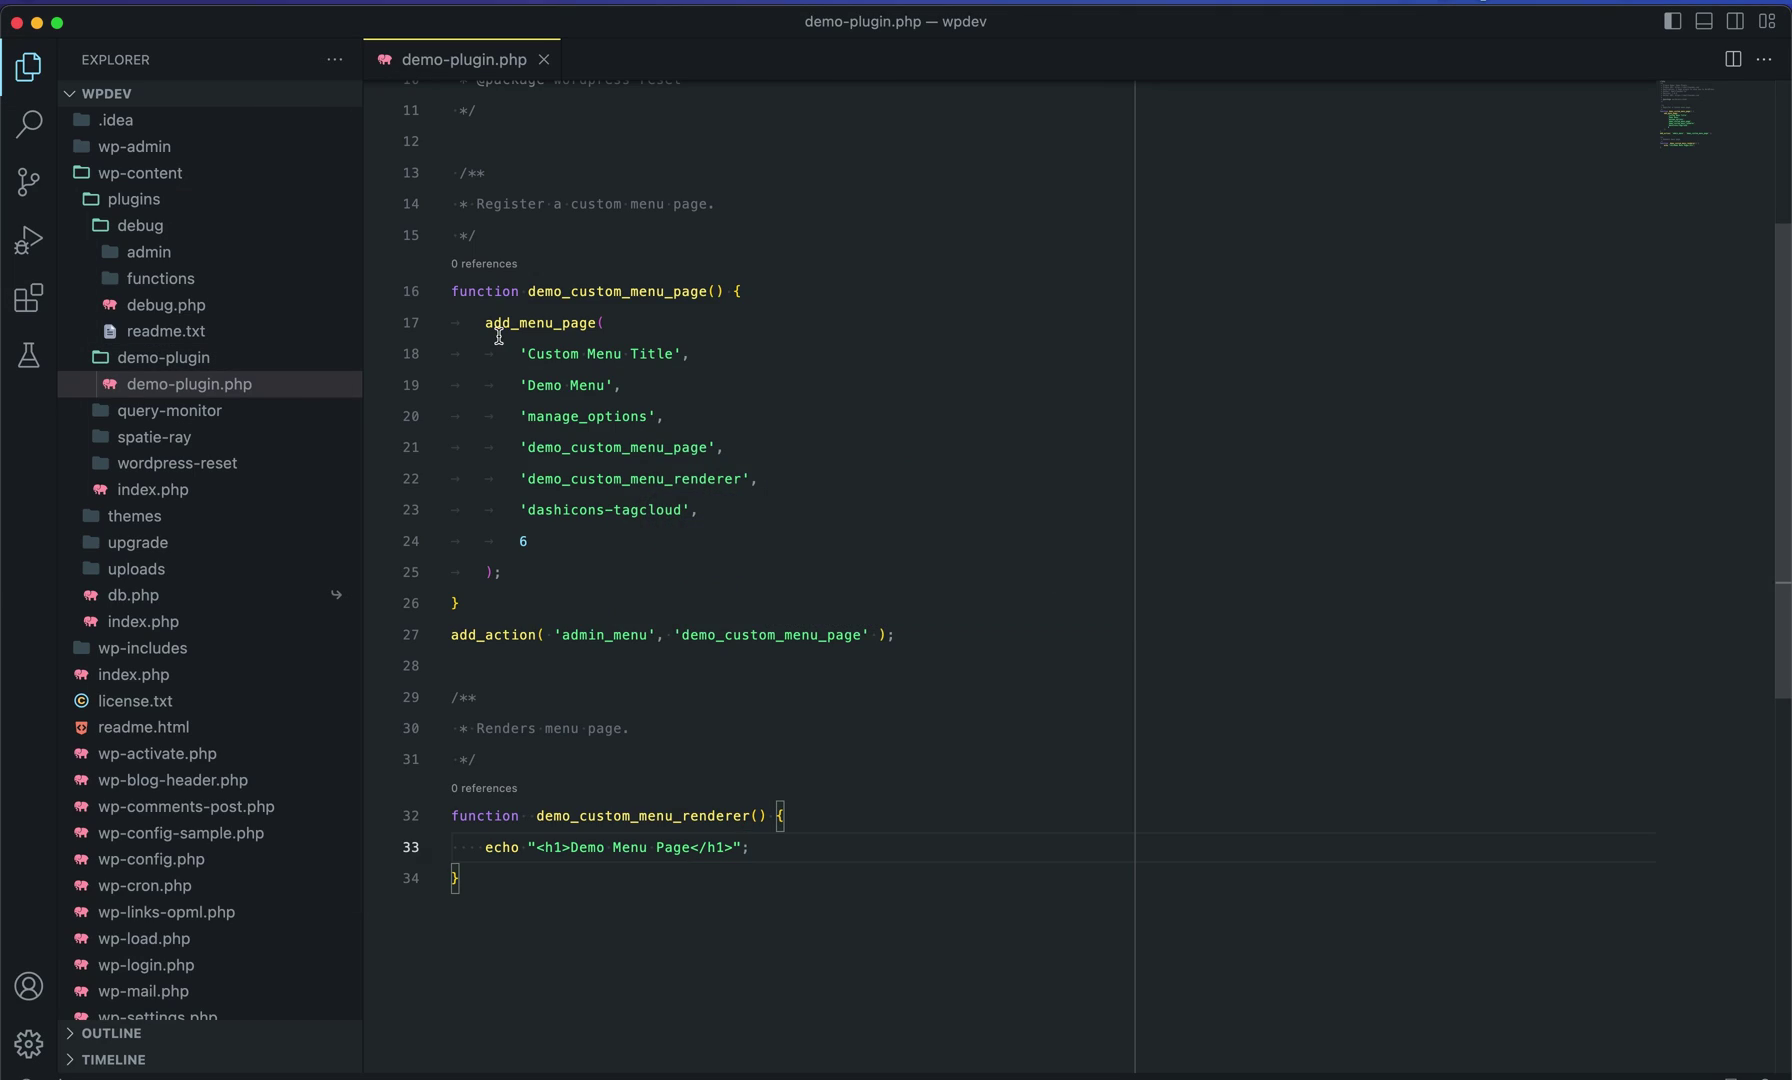
# - Look over demo-plugin.php, leave the cursor at the end of line 33, and return to Firefox
pyautogui.click(581, 244)
pyautogui.scroll(5, 583, 245)
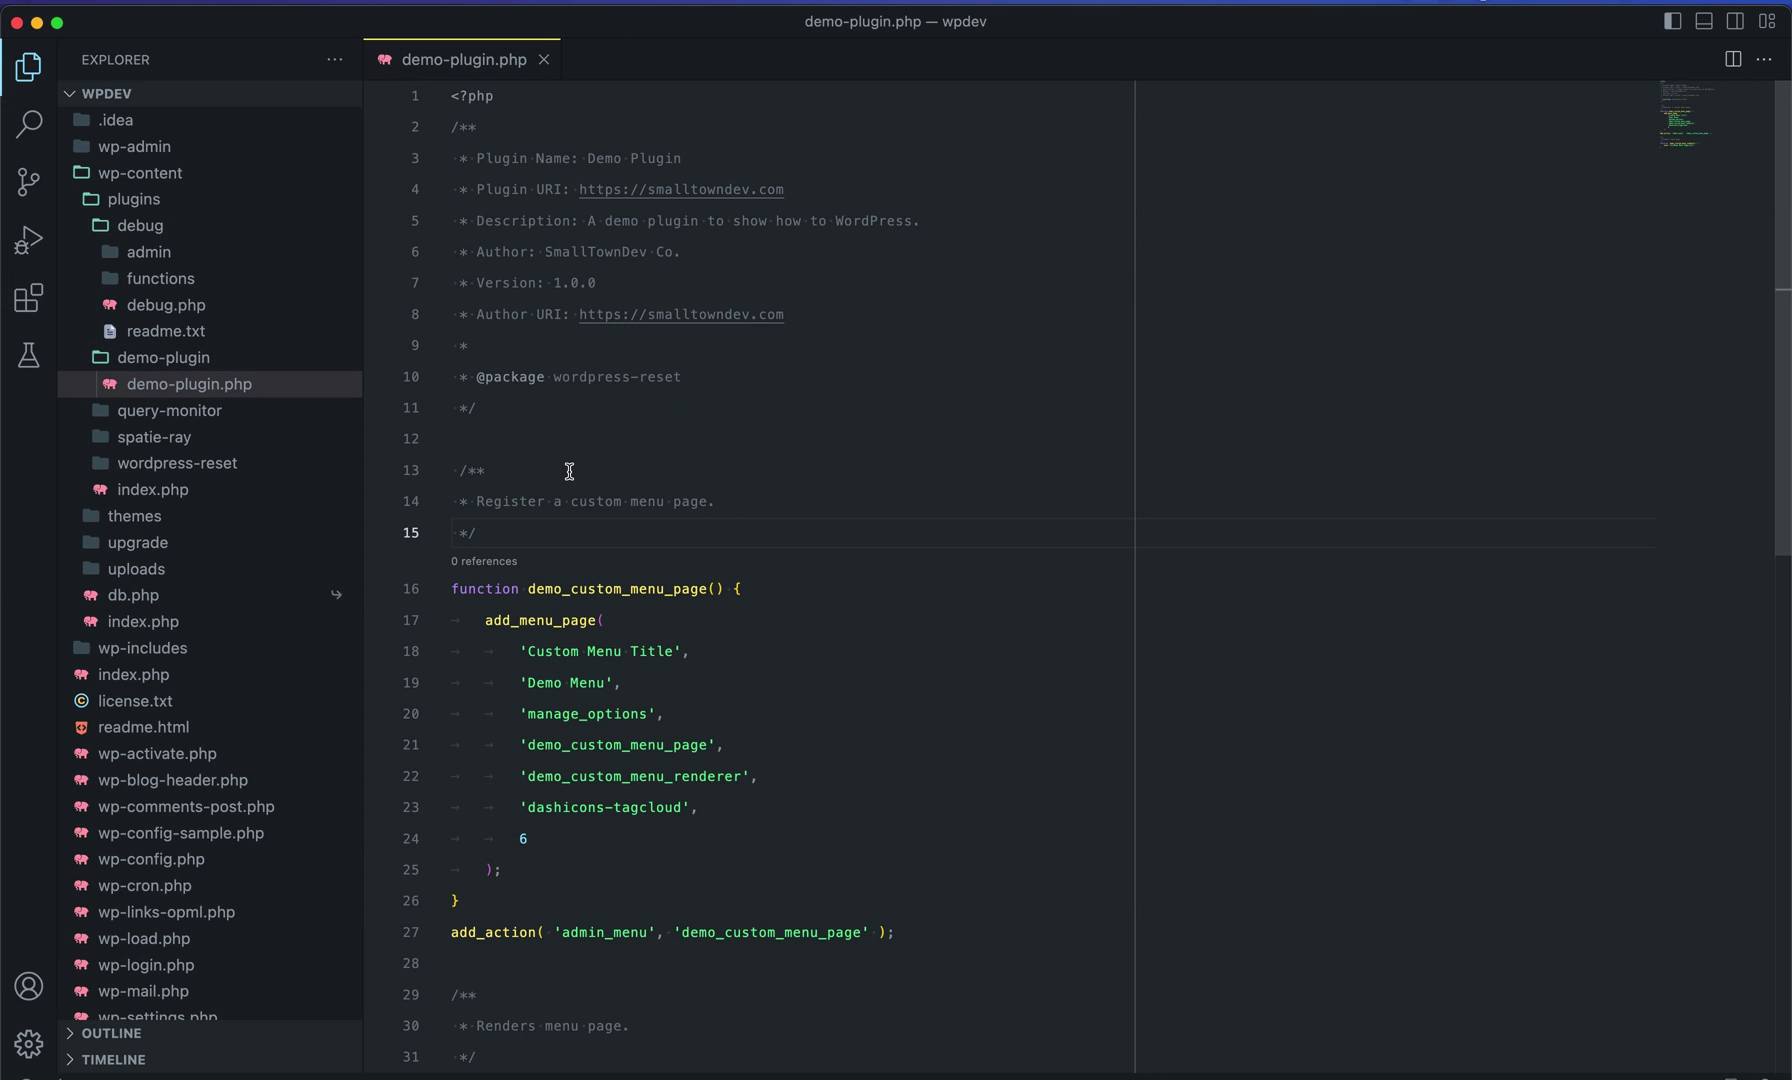
pyautogui.scroll(-6, 569, 471)
pyautogui.scroll(2, 600, 468)
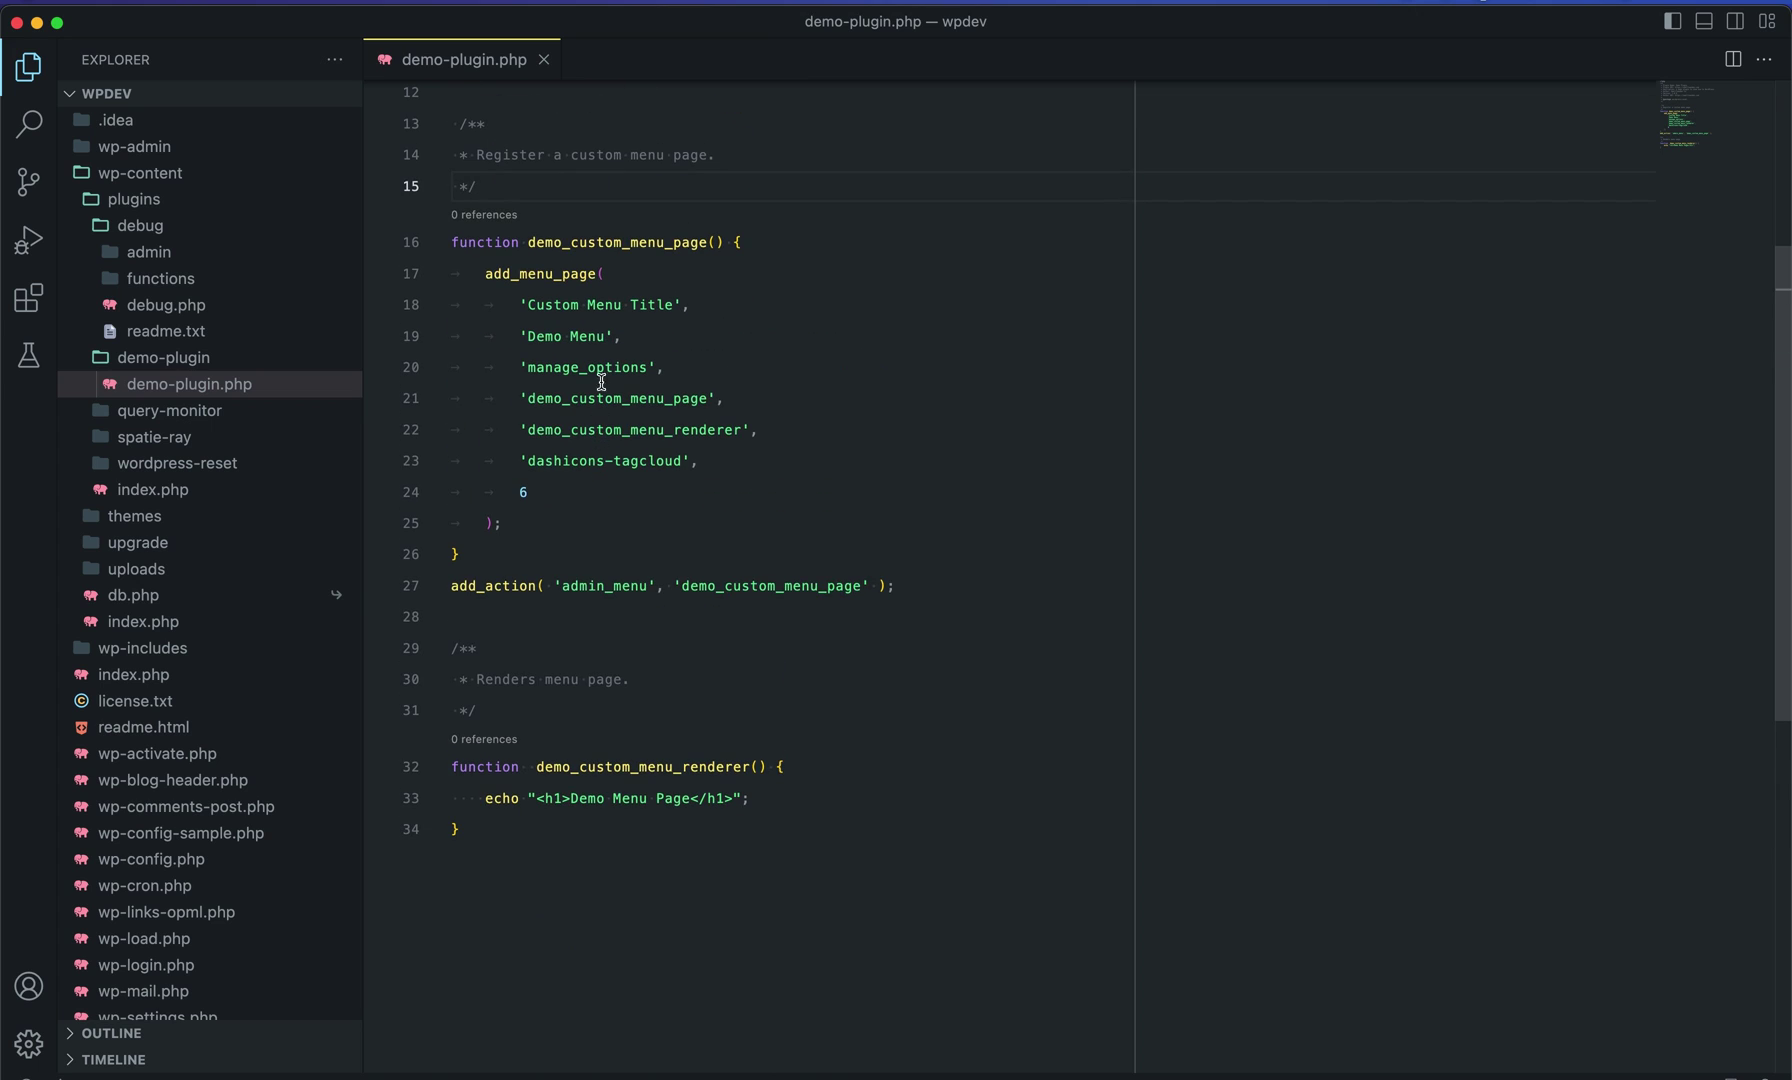
pyautogui.click(810, 820)
pyautogui.click(790, 795)
pyautogui.press('super+Tab')
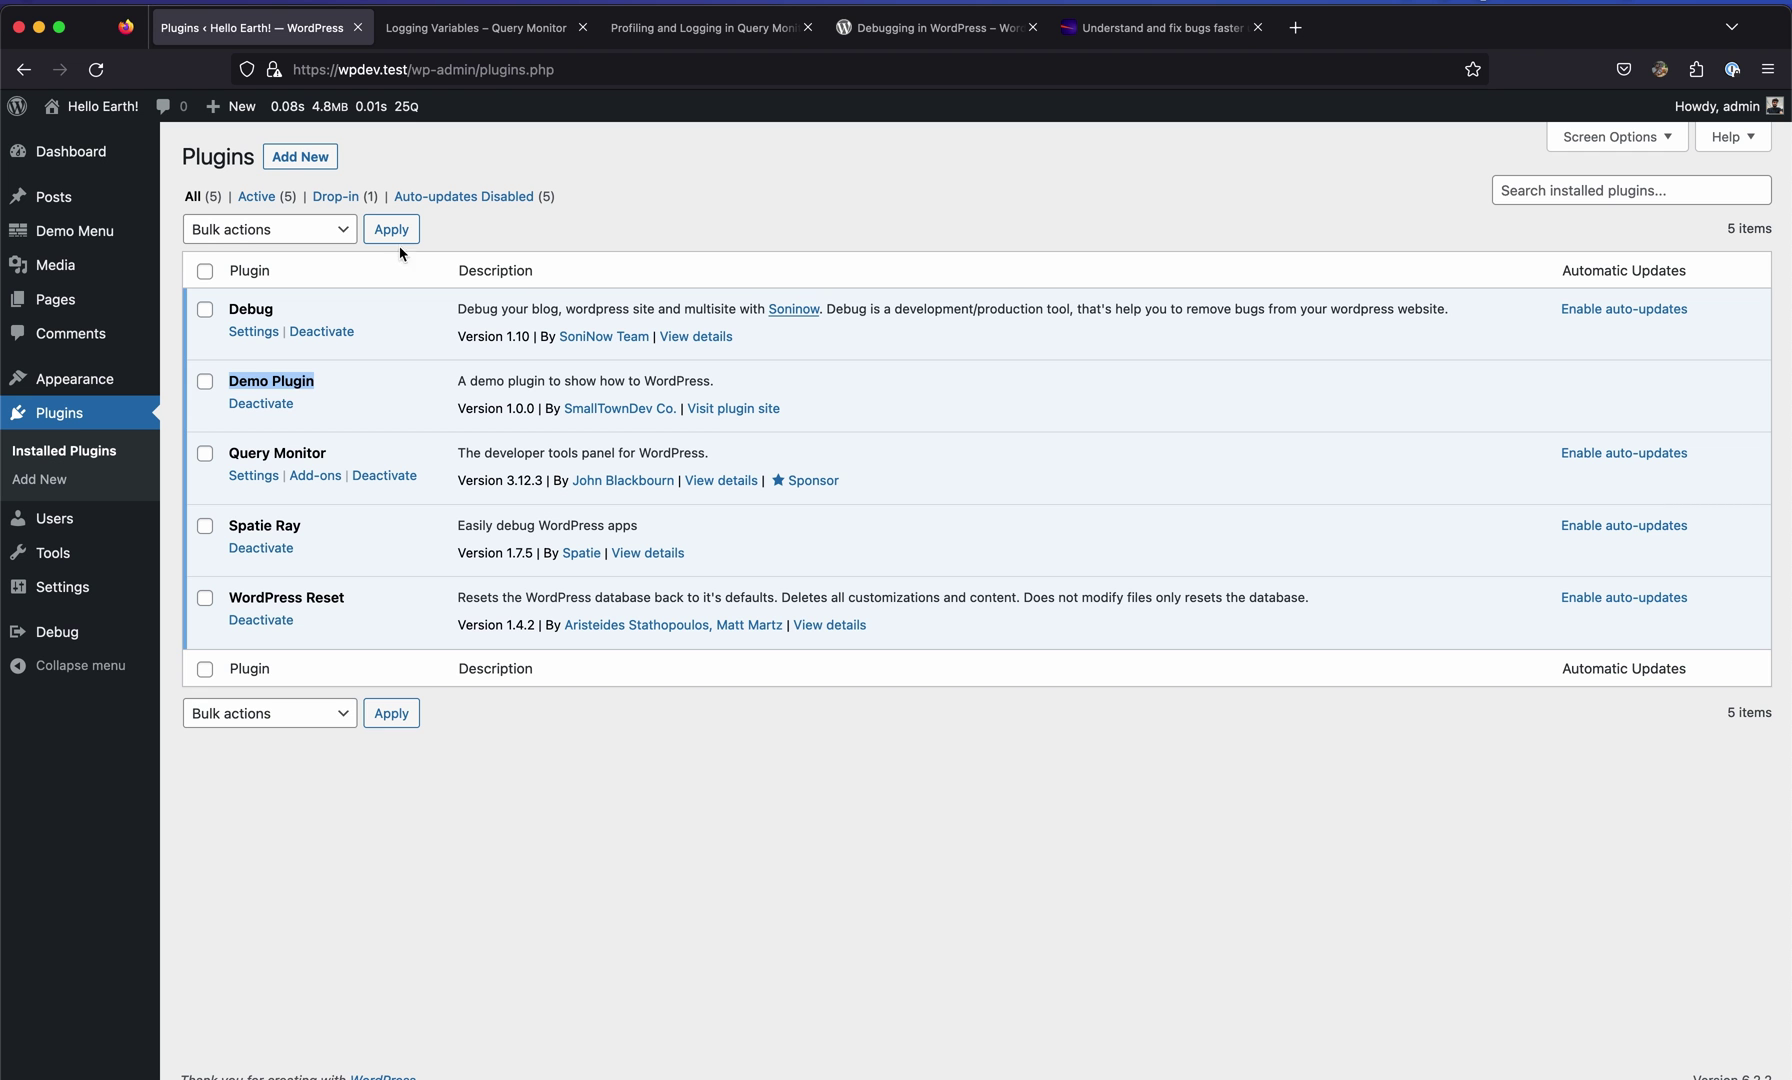
# - View the heading-only Demo Menu Page, then add blank lines after line 33 of demo-plugin.php
pyautogui.click(100, 238)
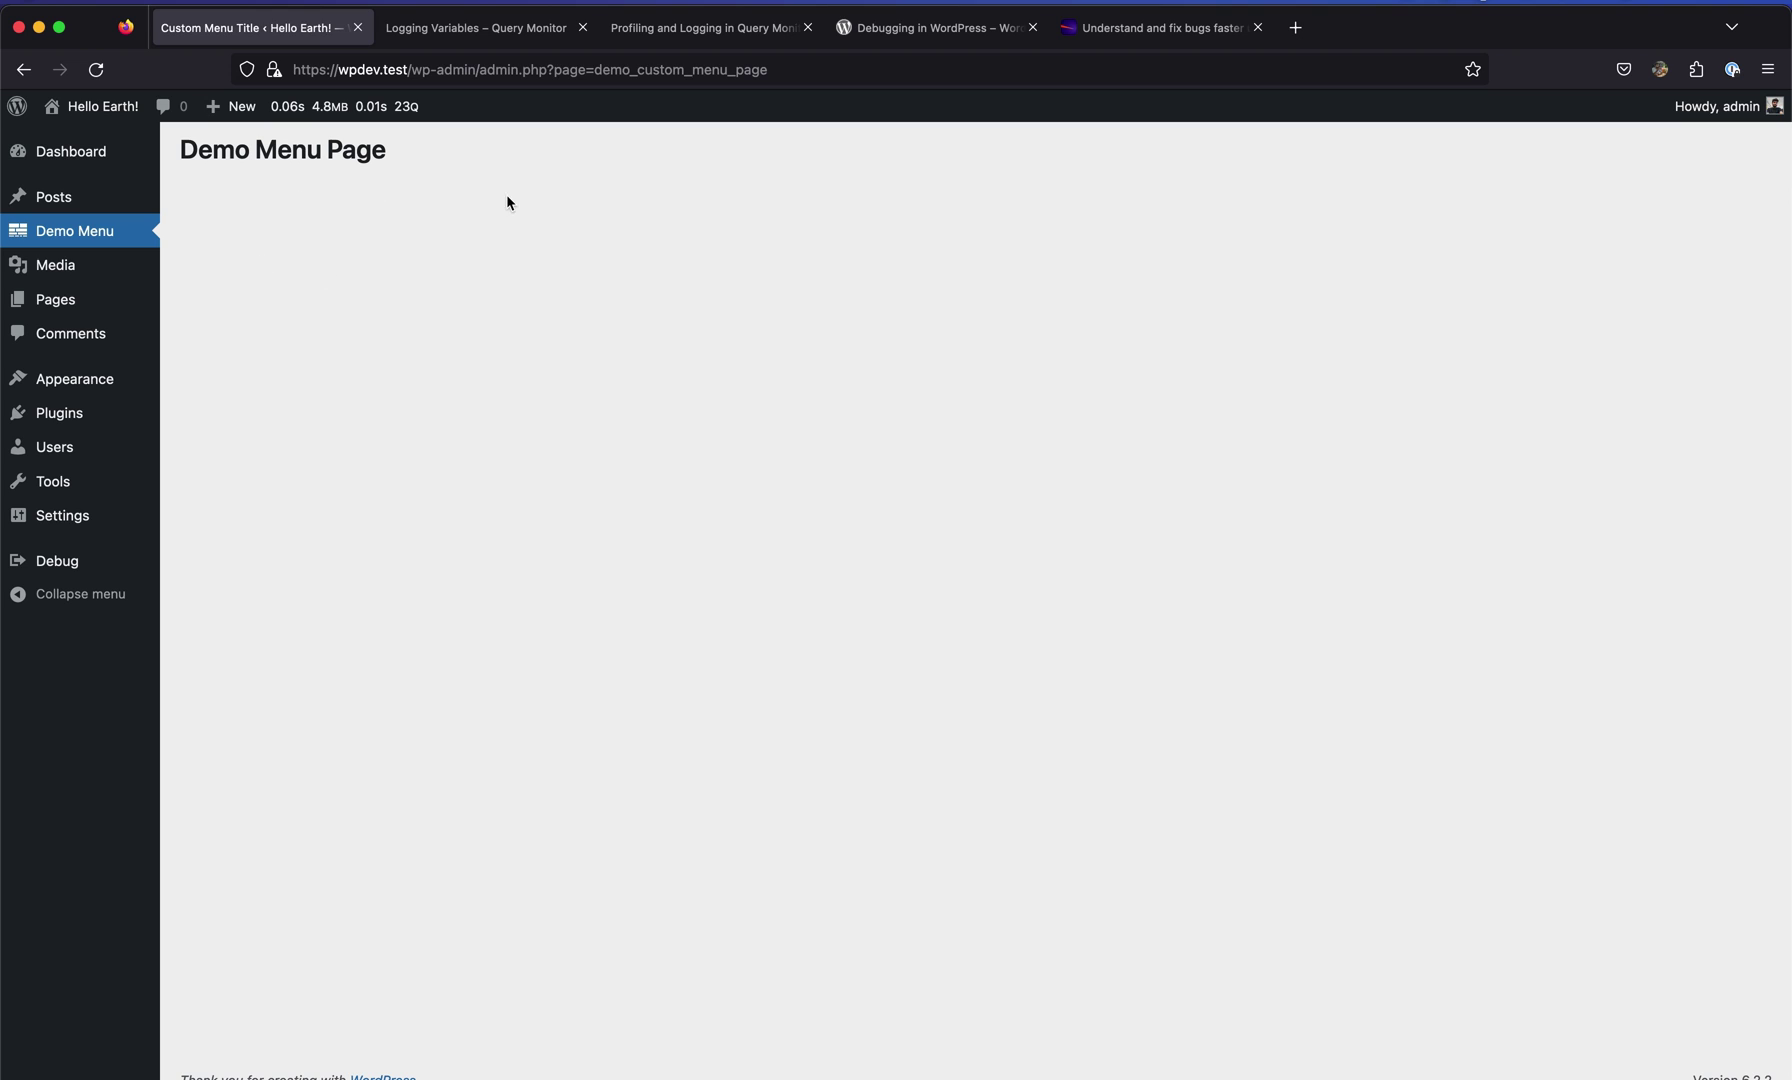
pyautogui.press('super+Tab')
pyautogui.press('Return')
pyautogui.press('Return')
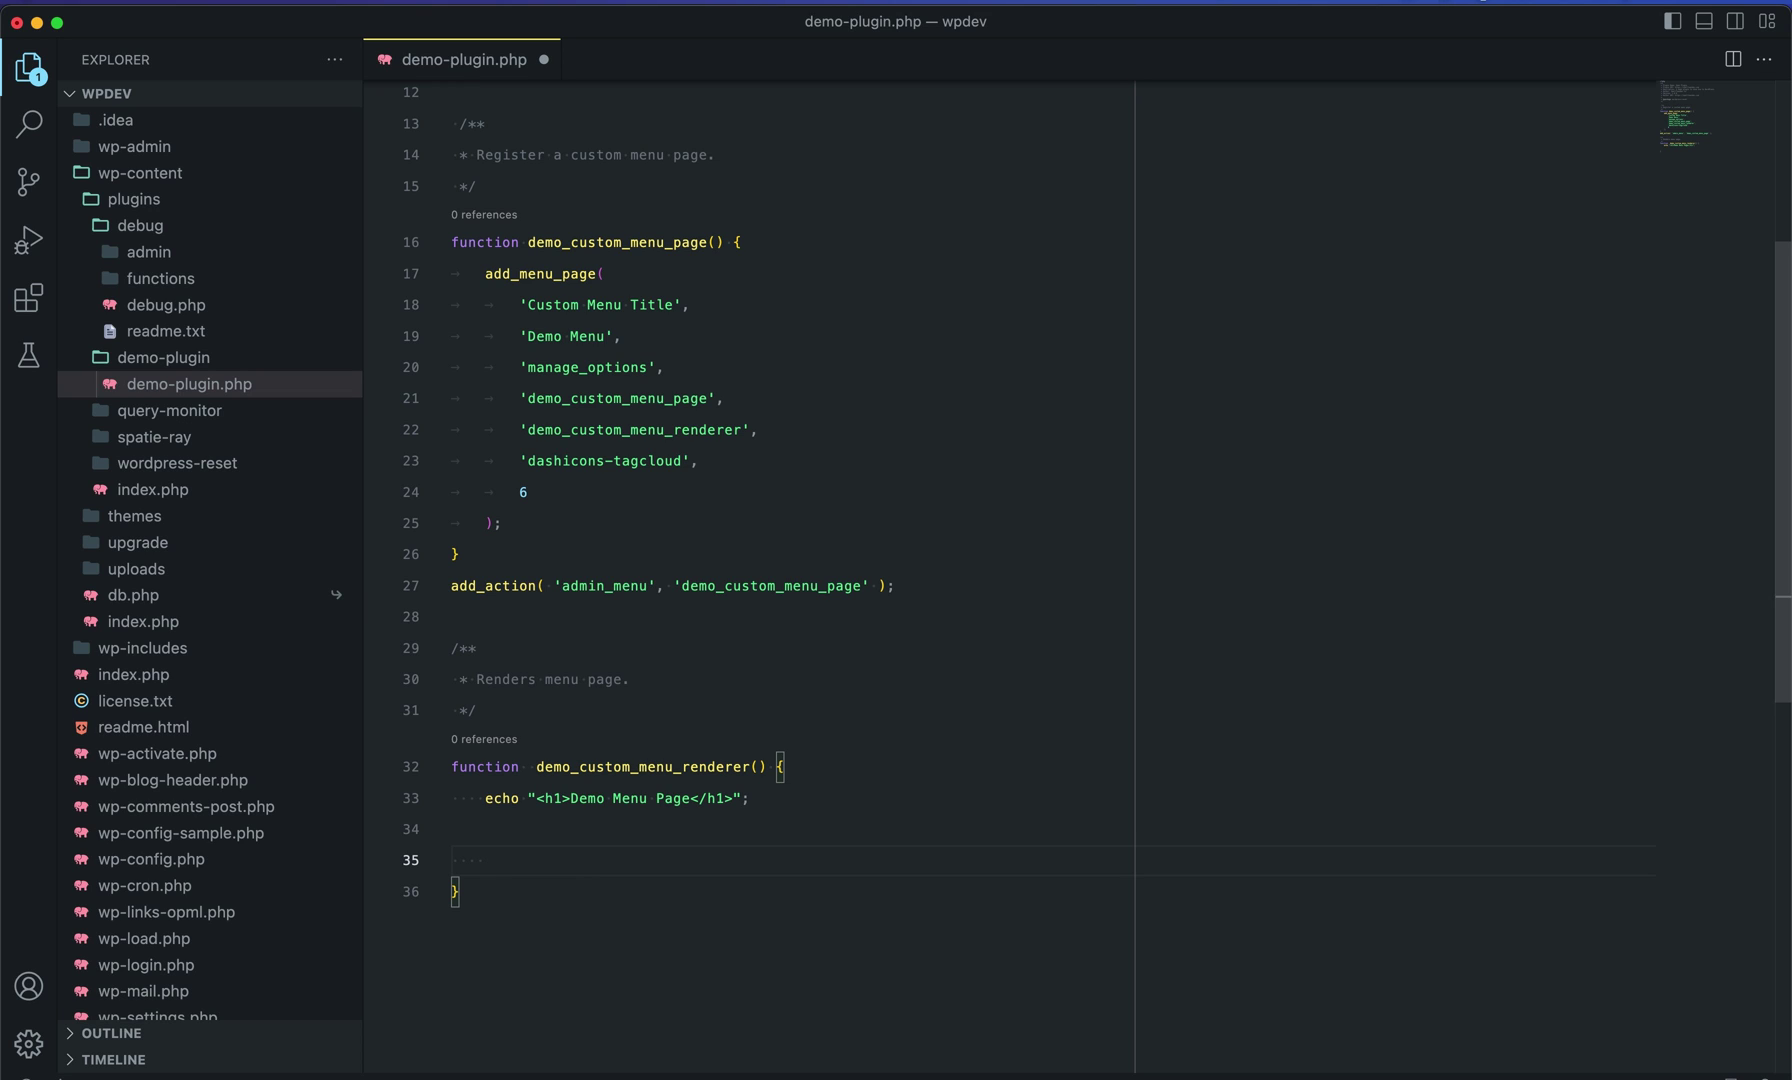
# - Add '$data = array();' and 'echo $data;' to the renderer and save demo-plugin.php
pyautogui.write('$dat')
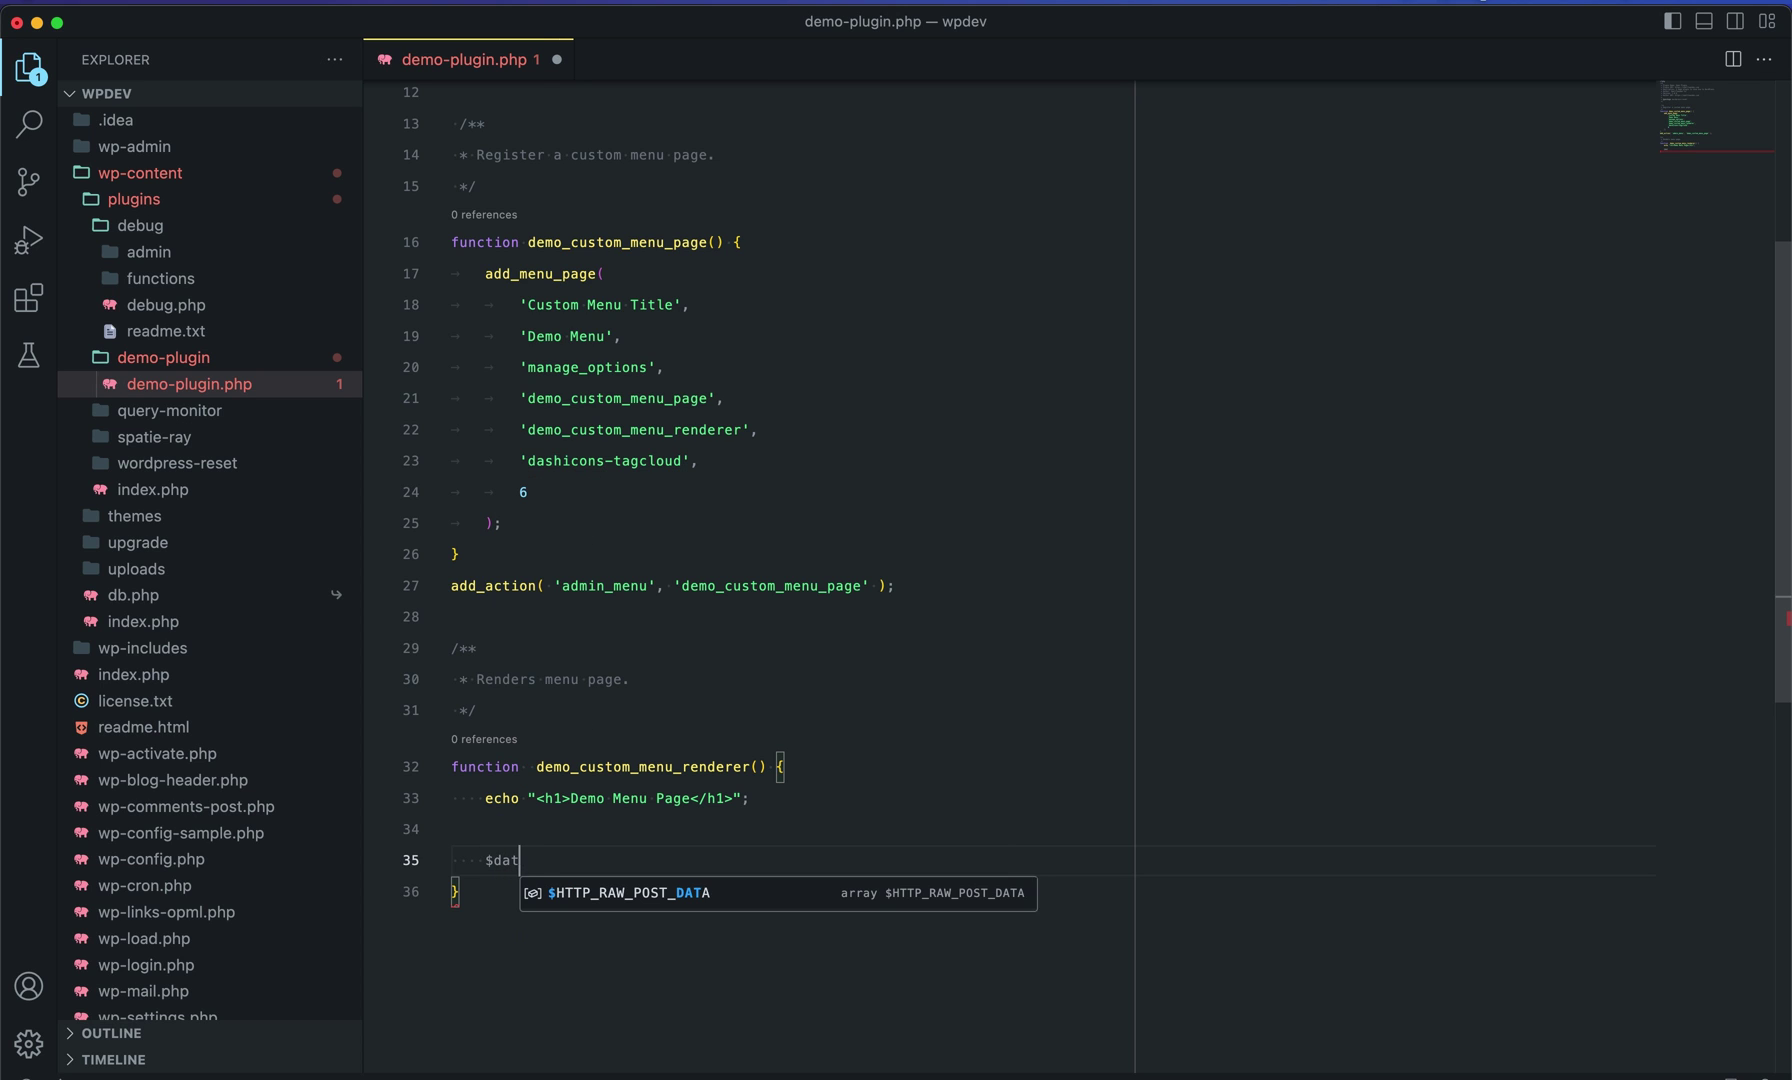
pyautogui.write('a = arra')
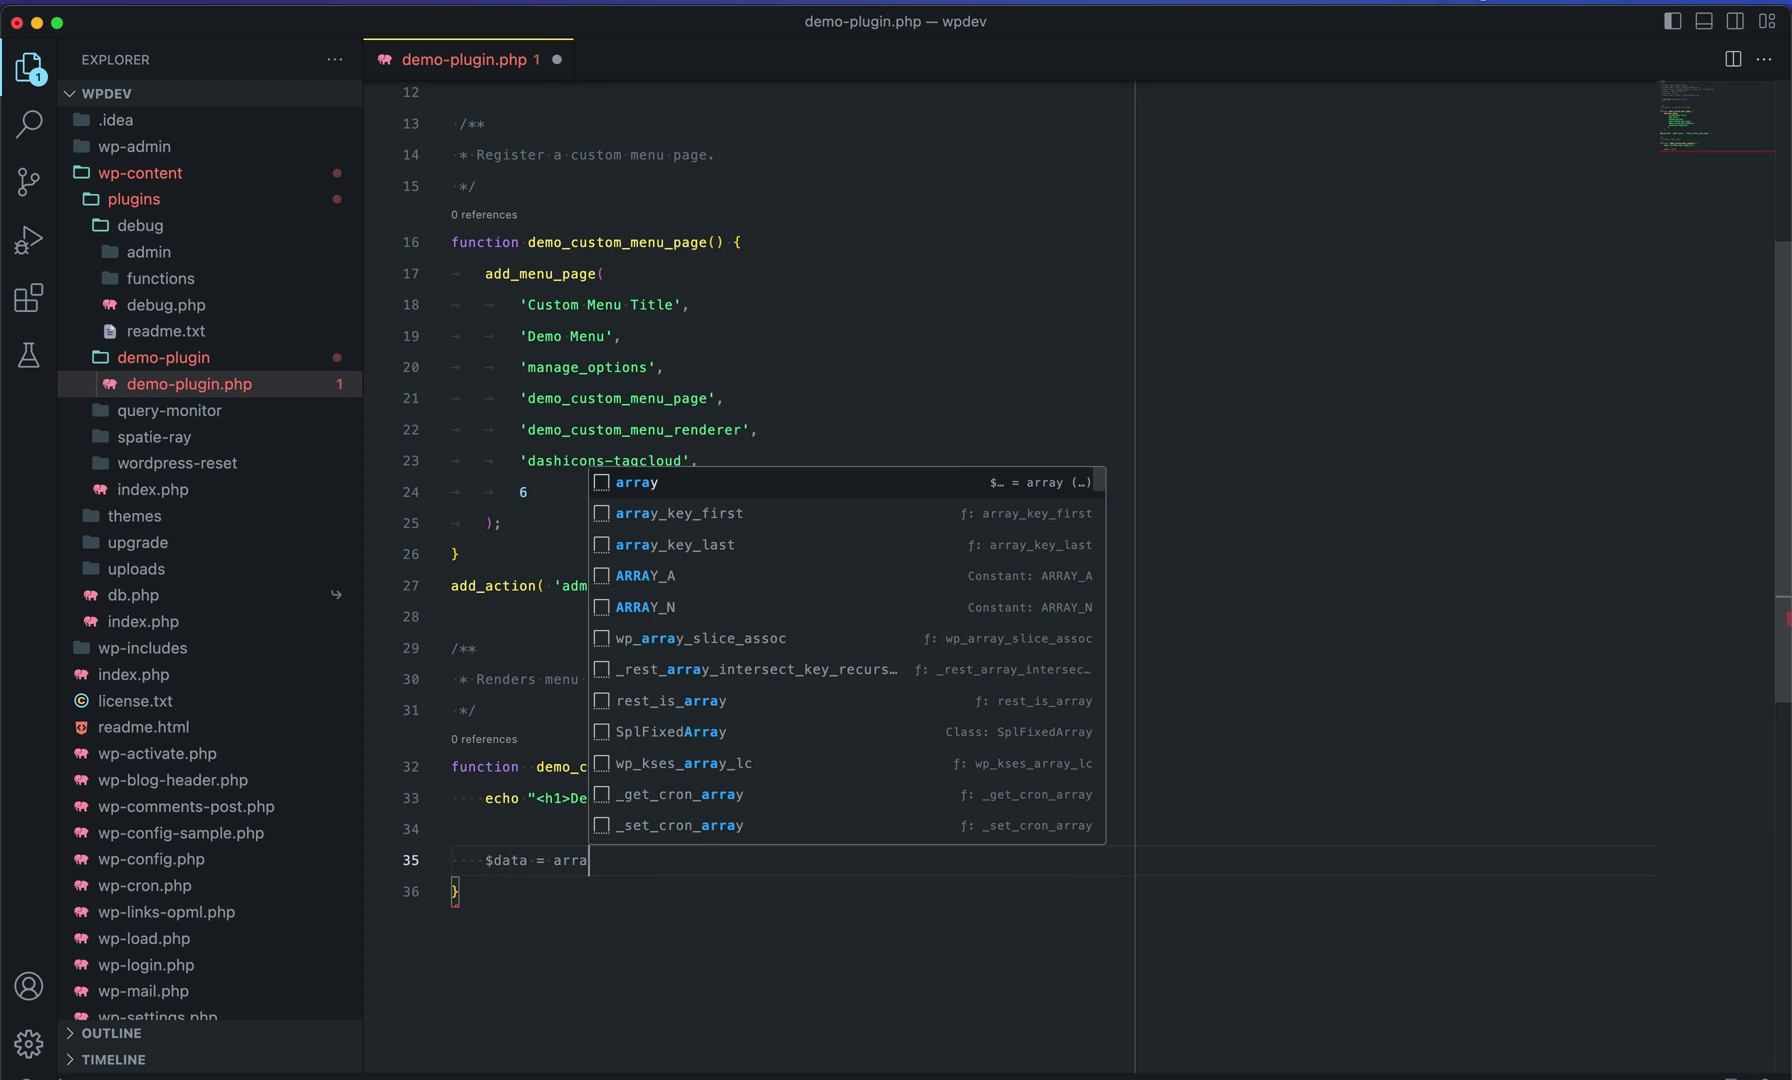
pyautogui.write('y();')
pyautogui.press('Return')
pyautogui.press('Return')
pyautogui.write('echo ')
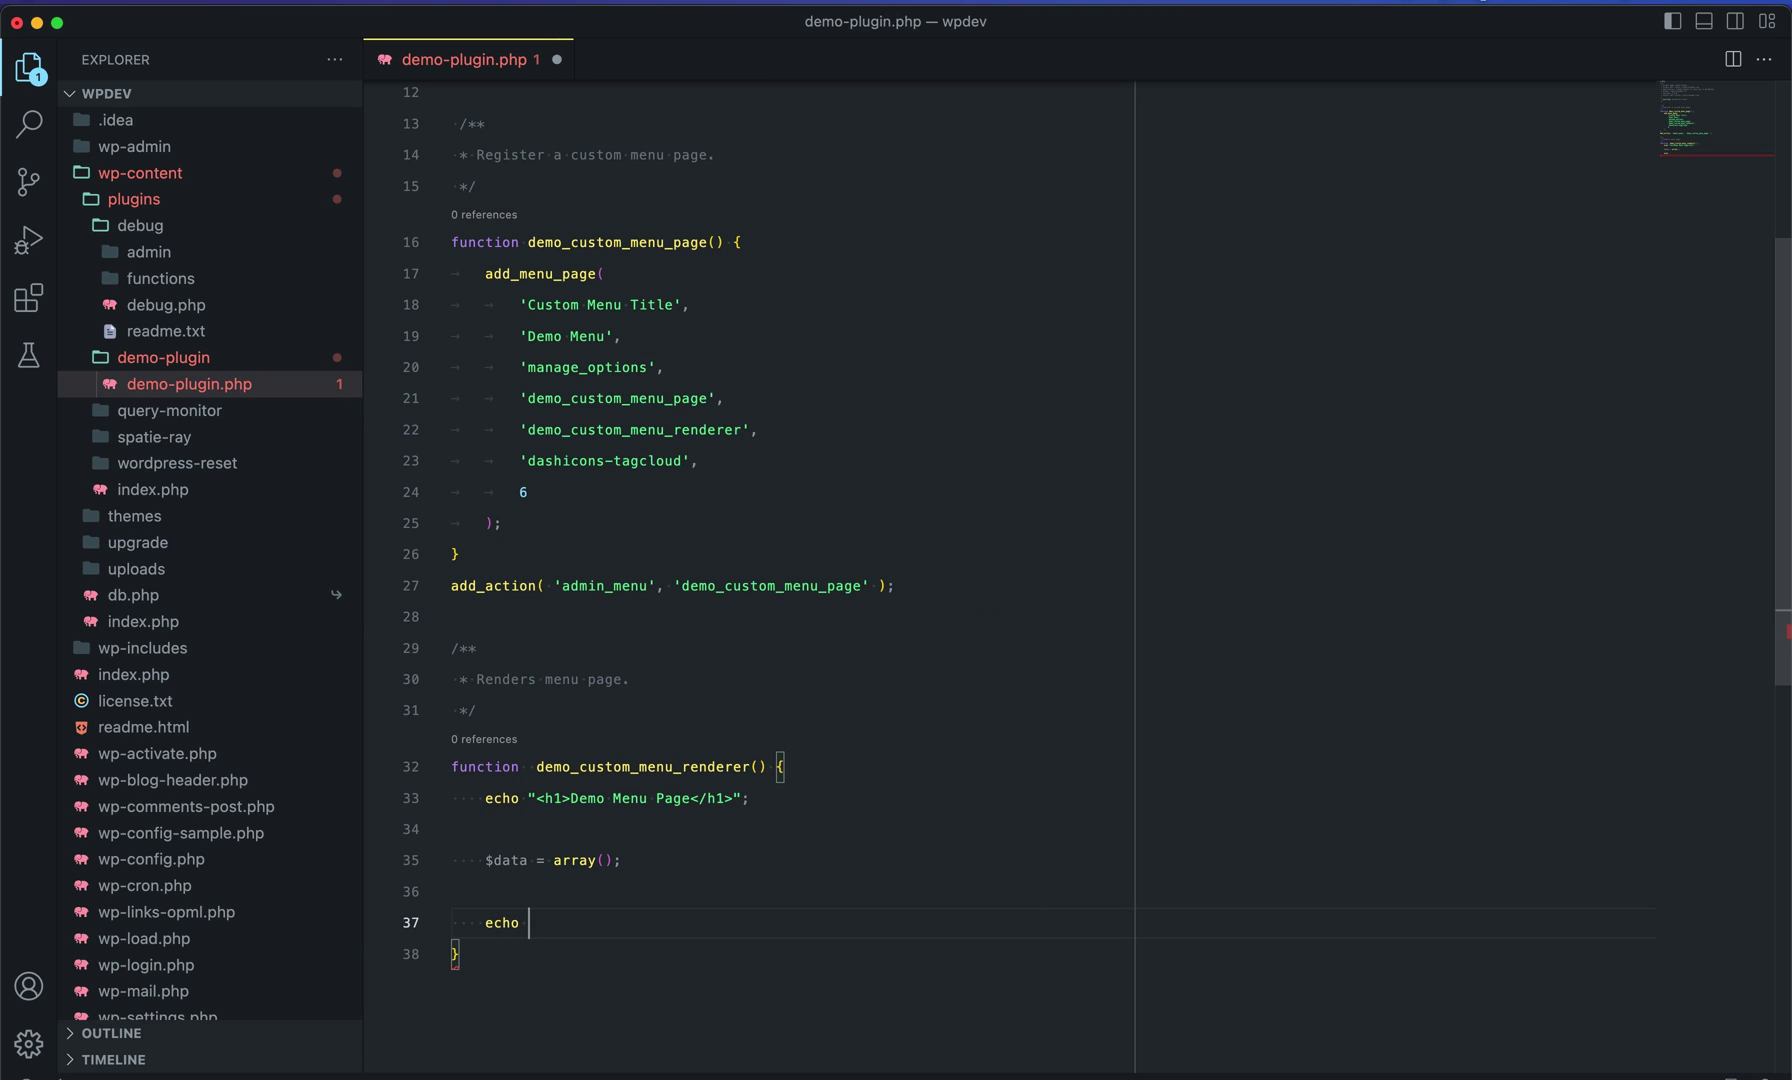
pyautogui.write('$data;')
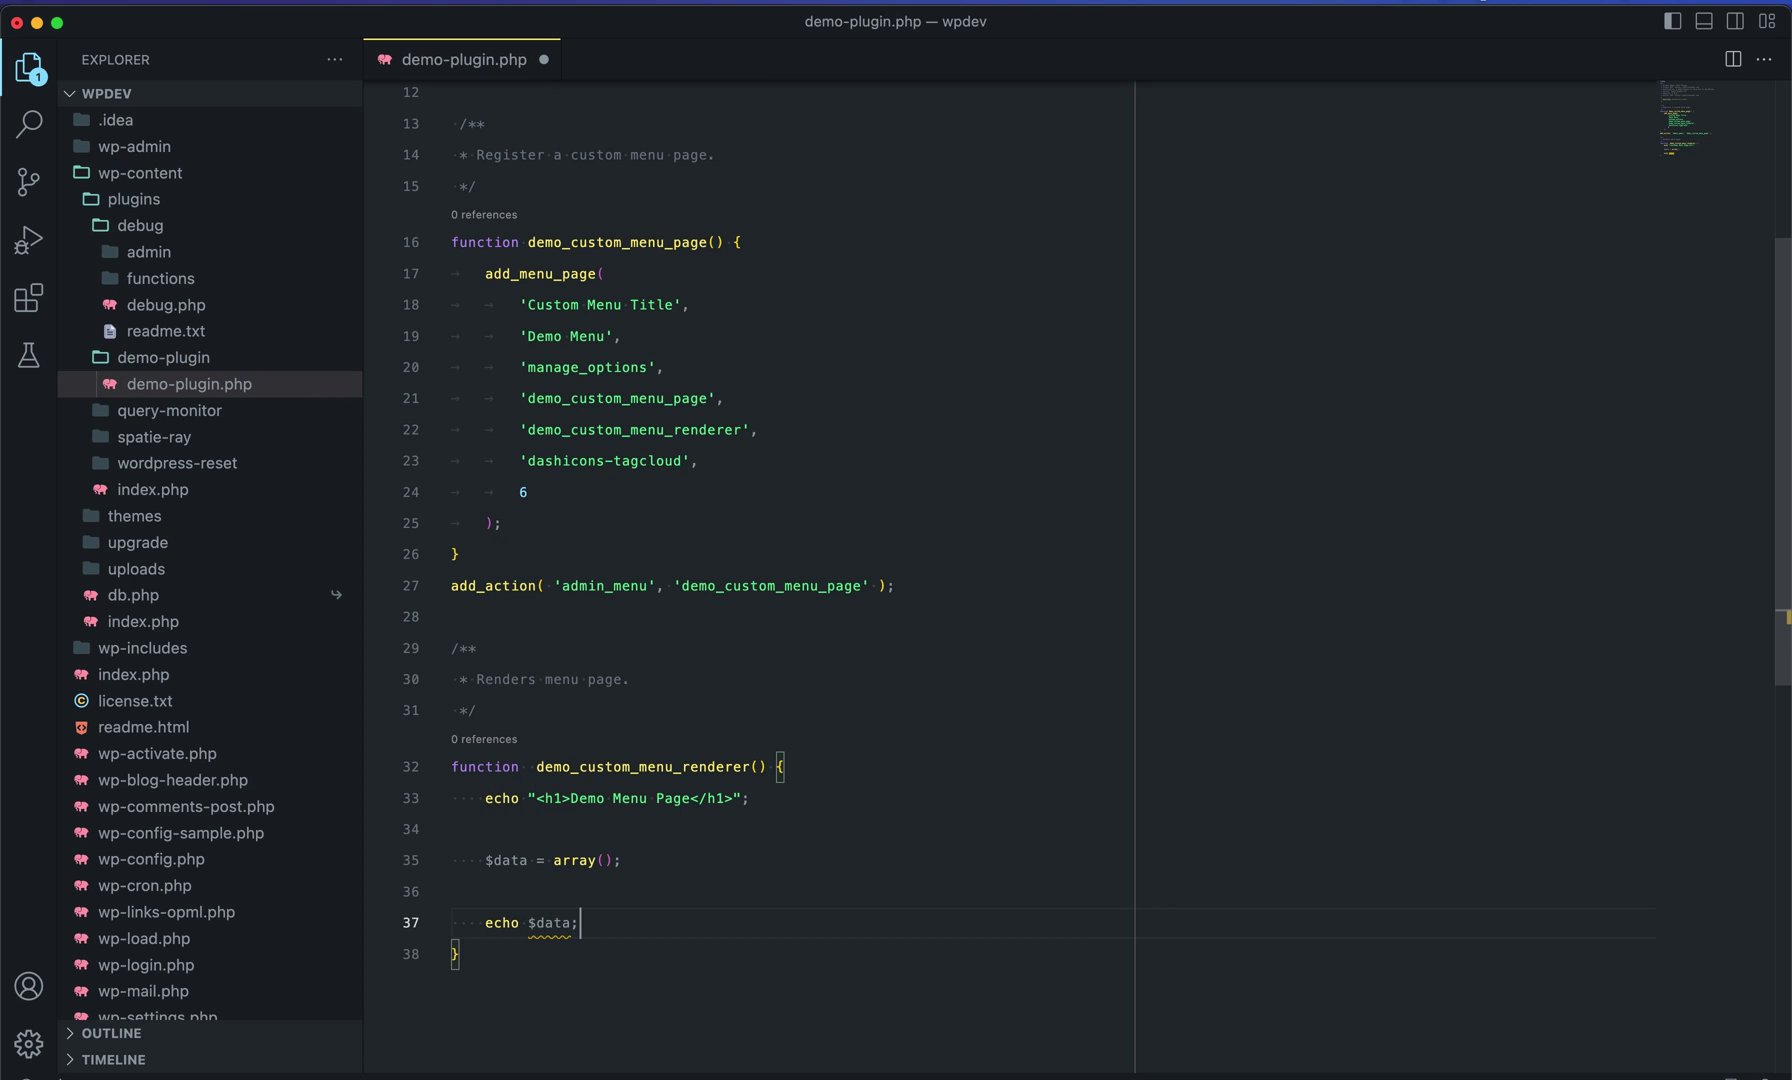
pyautogui.press('cmd+s')
# - Reload the Demo Menu Page in Firefox and confirm it prints Array
pyautogui.scroll(-3, 715, 762)
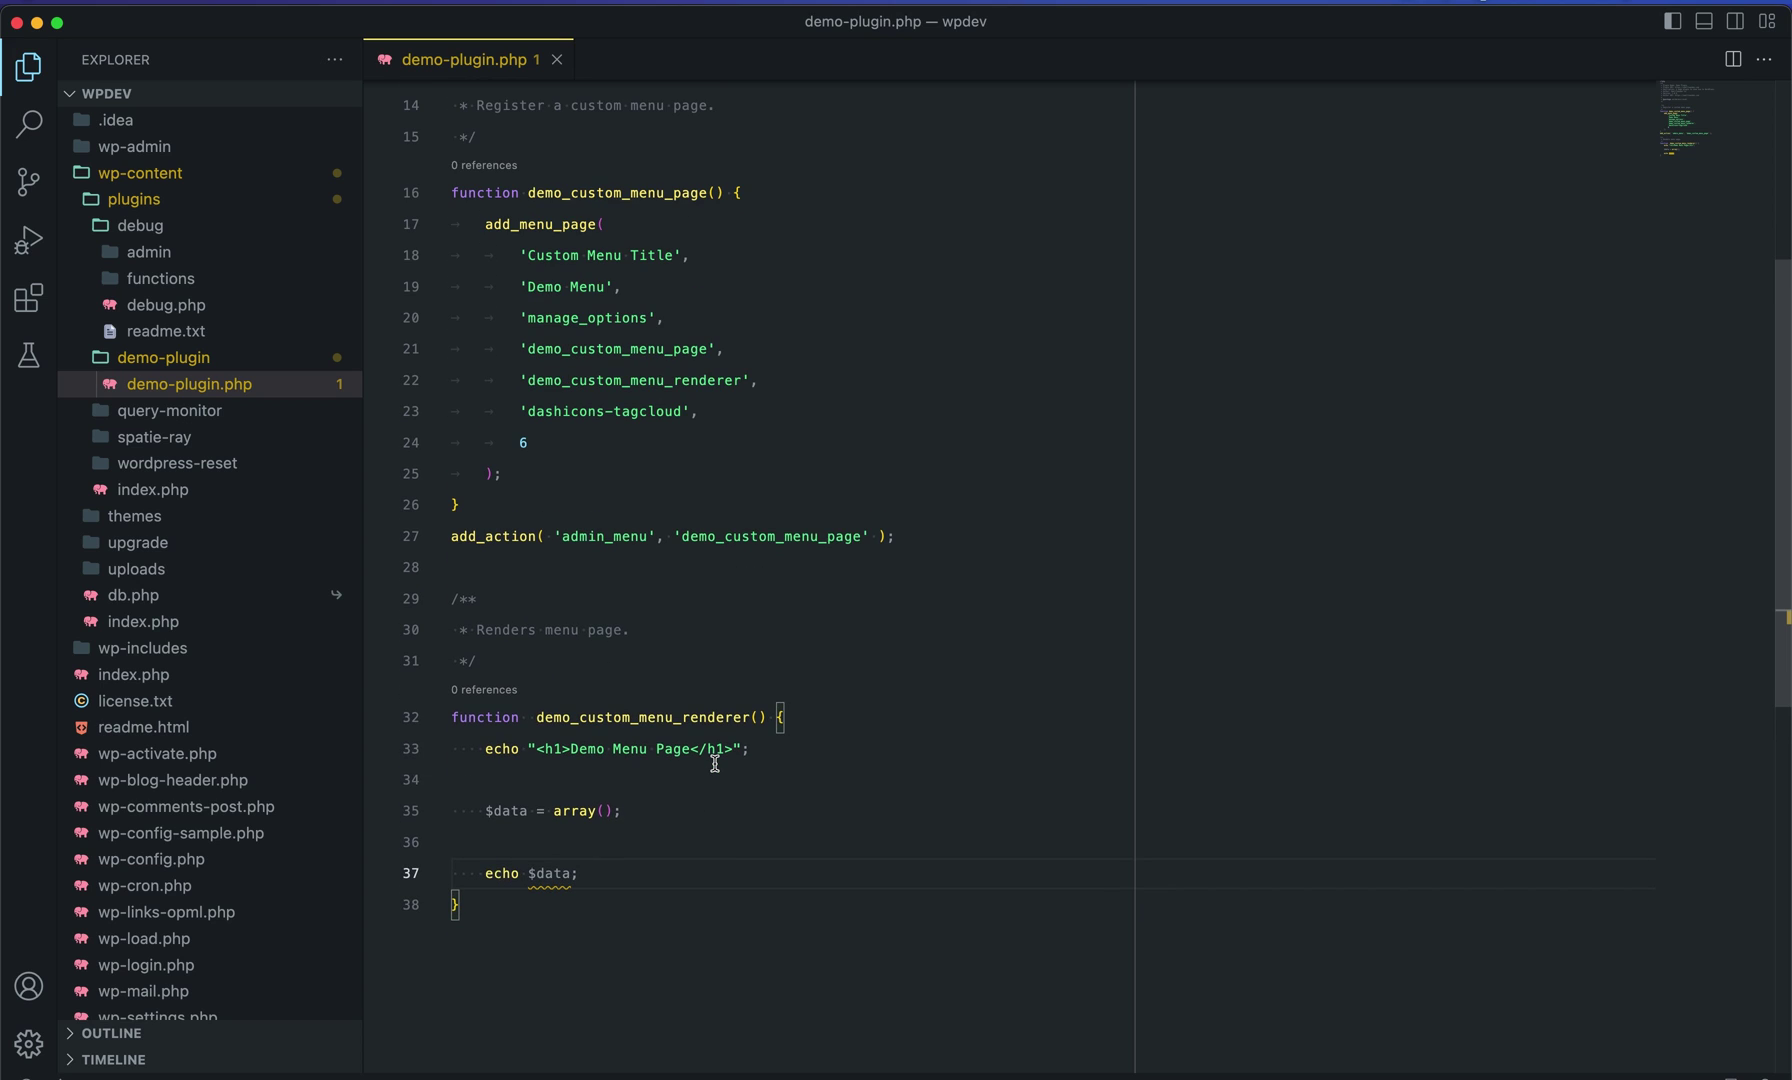
pyautogui.scroll(-2, 752, 750)
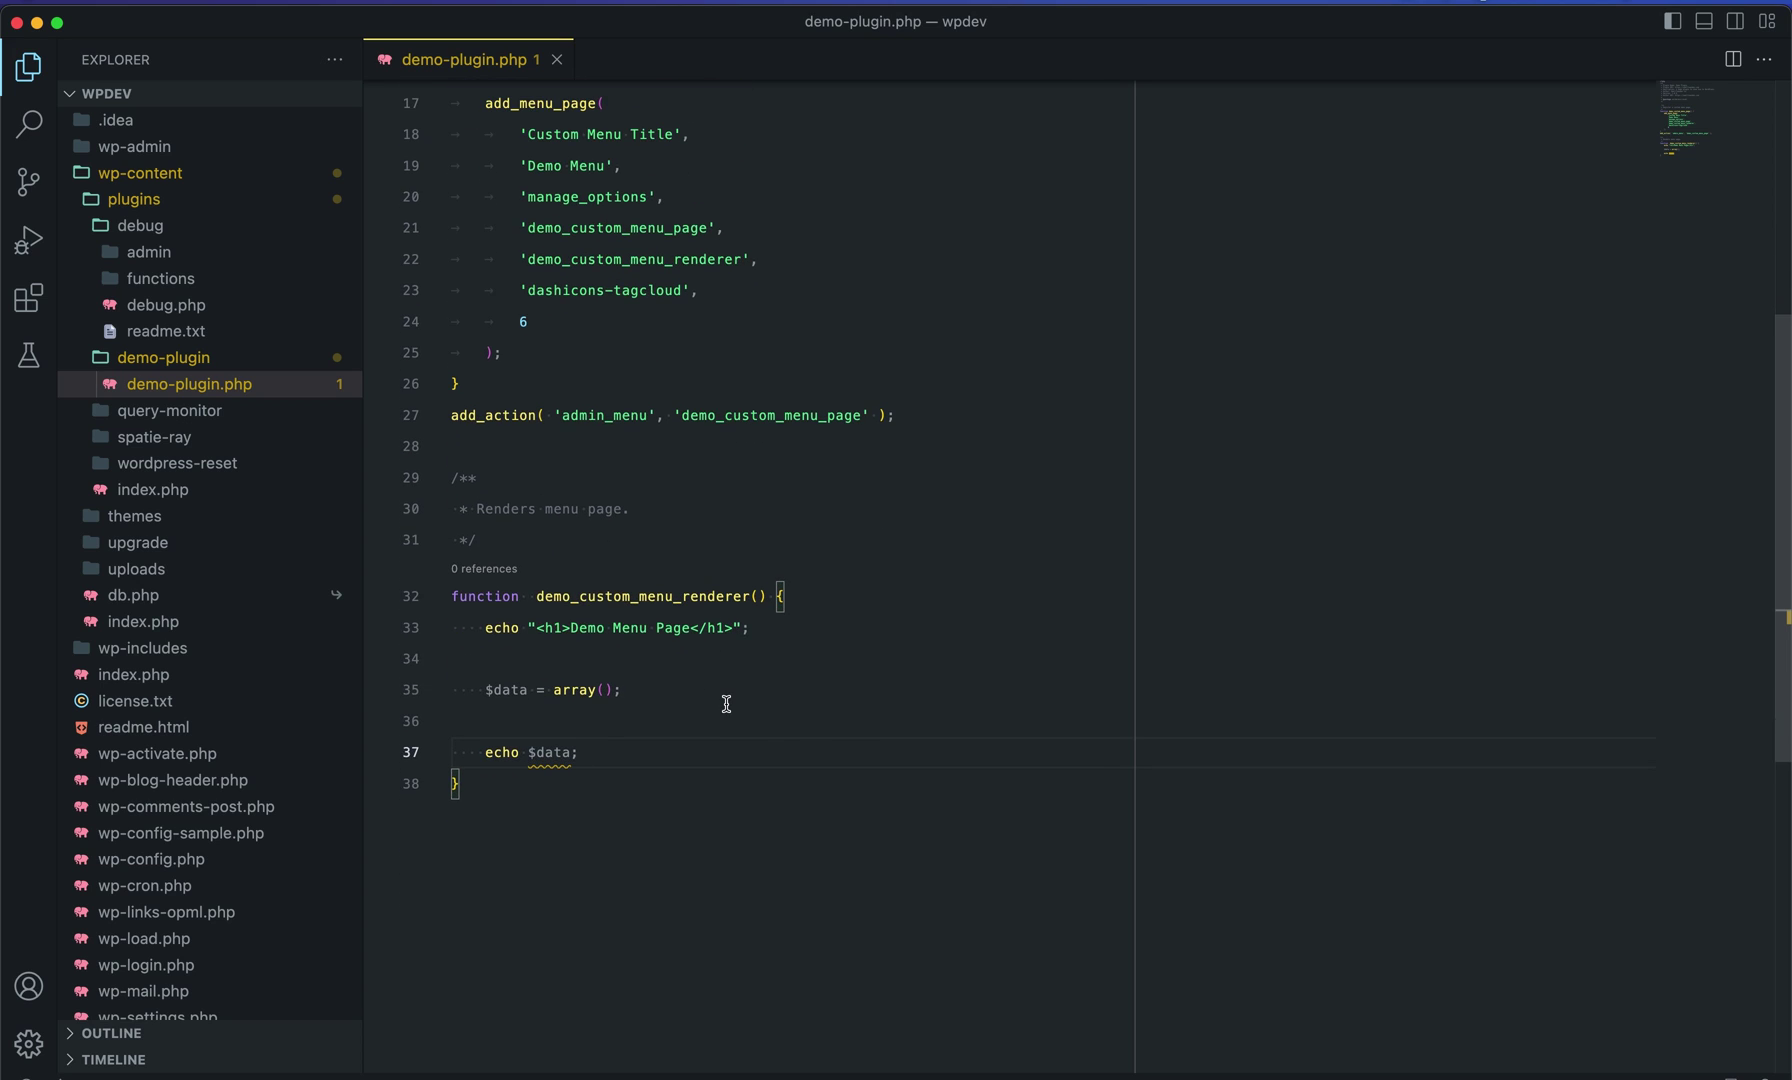
pyautogui.press('cmd+Tab')
pyautogui.press('cmd+r')
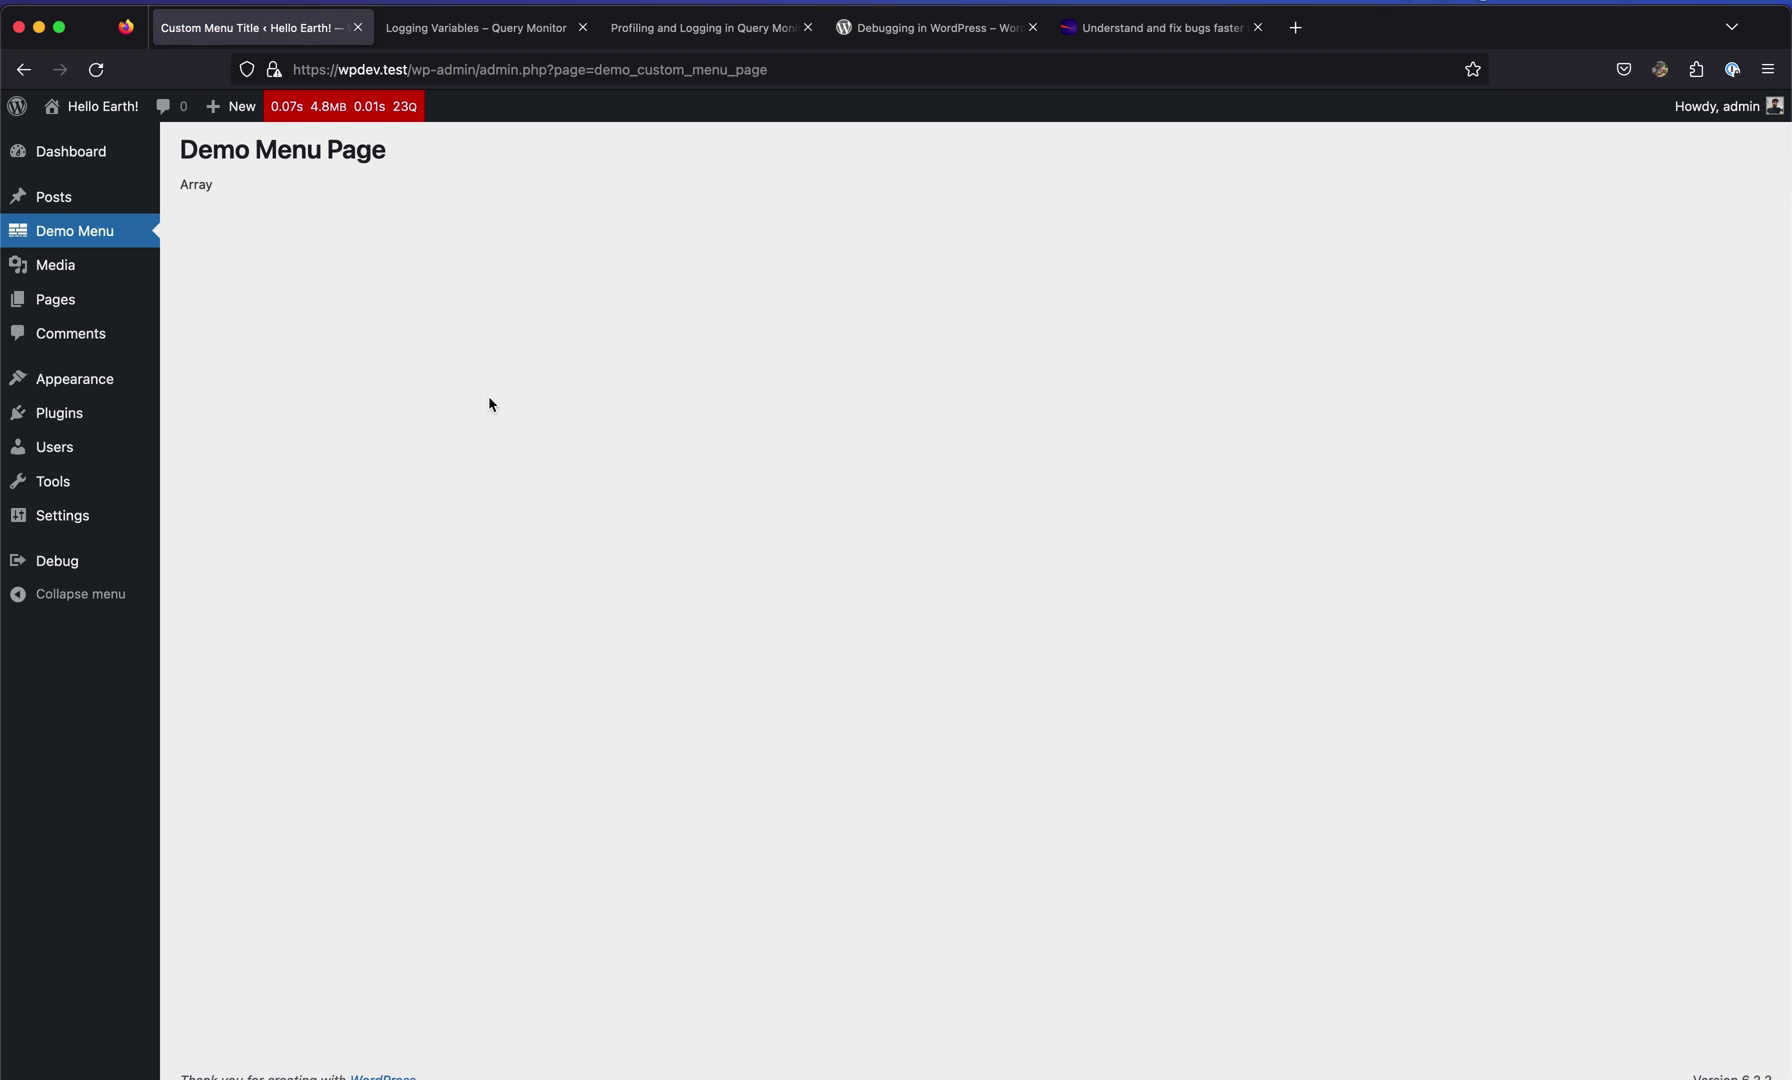
pyautogui.doubleClick(196, 183)
pyautogui.click(309, 214)
# - Find the demo-plugin.php path and line 37 in the Debug Log warning, then return to VS Code
pyautogui.moveTo(108, 564)
pyautogui.click(227, 567)
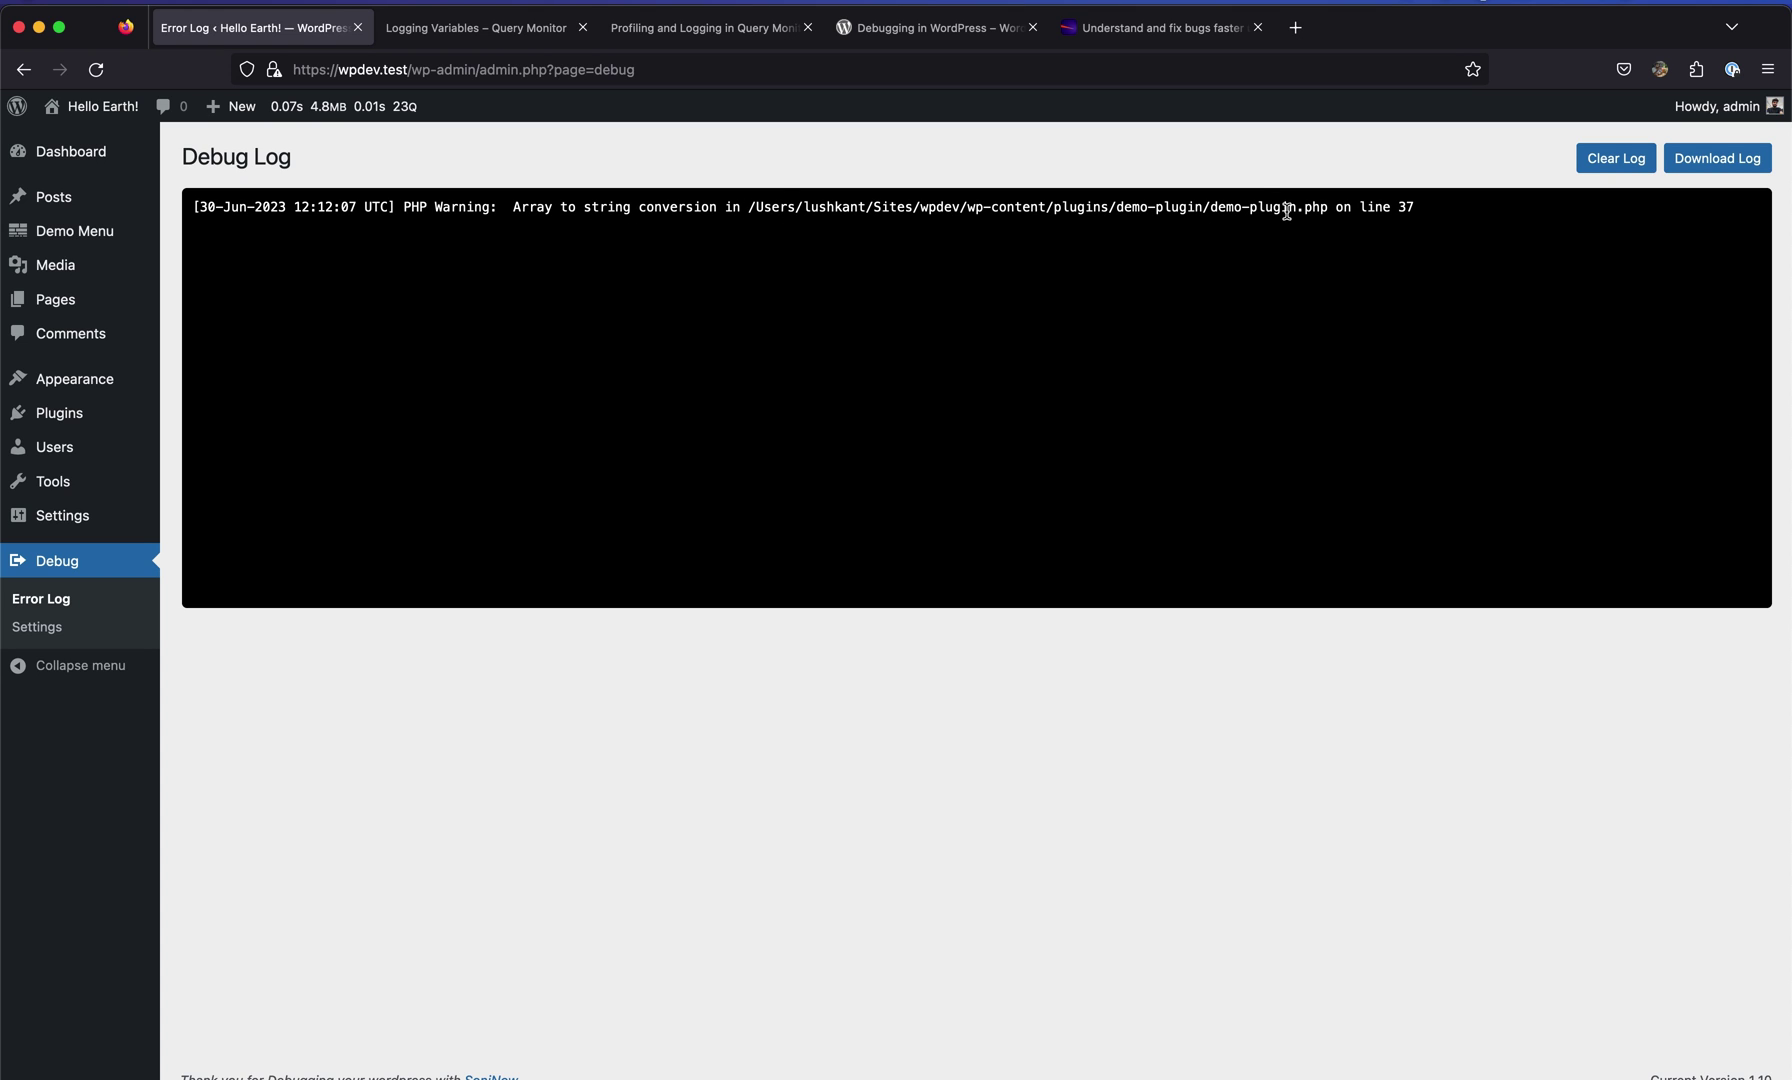
pyautogui.moveTo(747, 207); pyautogui.dragTo(1343, 200)
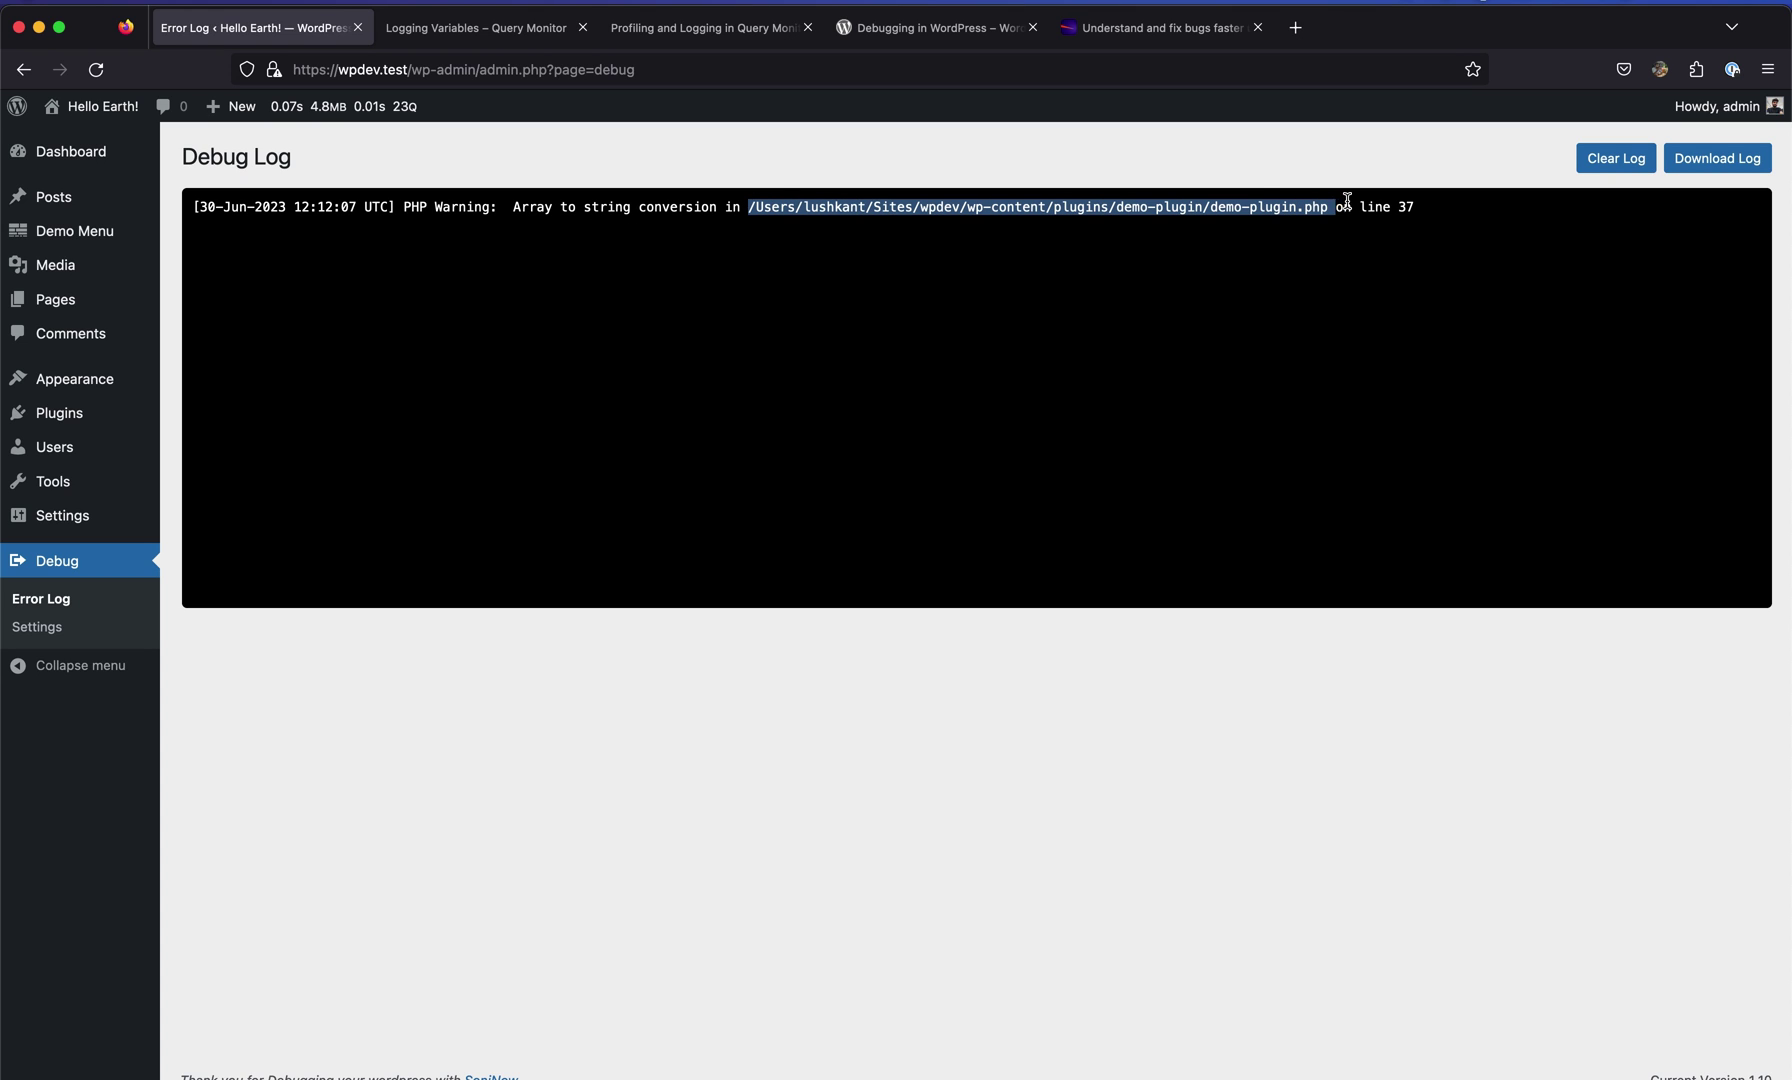
pyautogui.doubleClick(1437, 210)
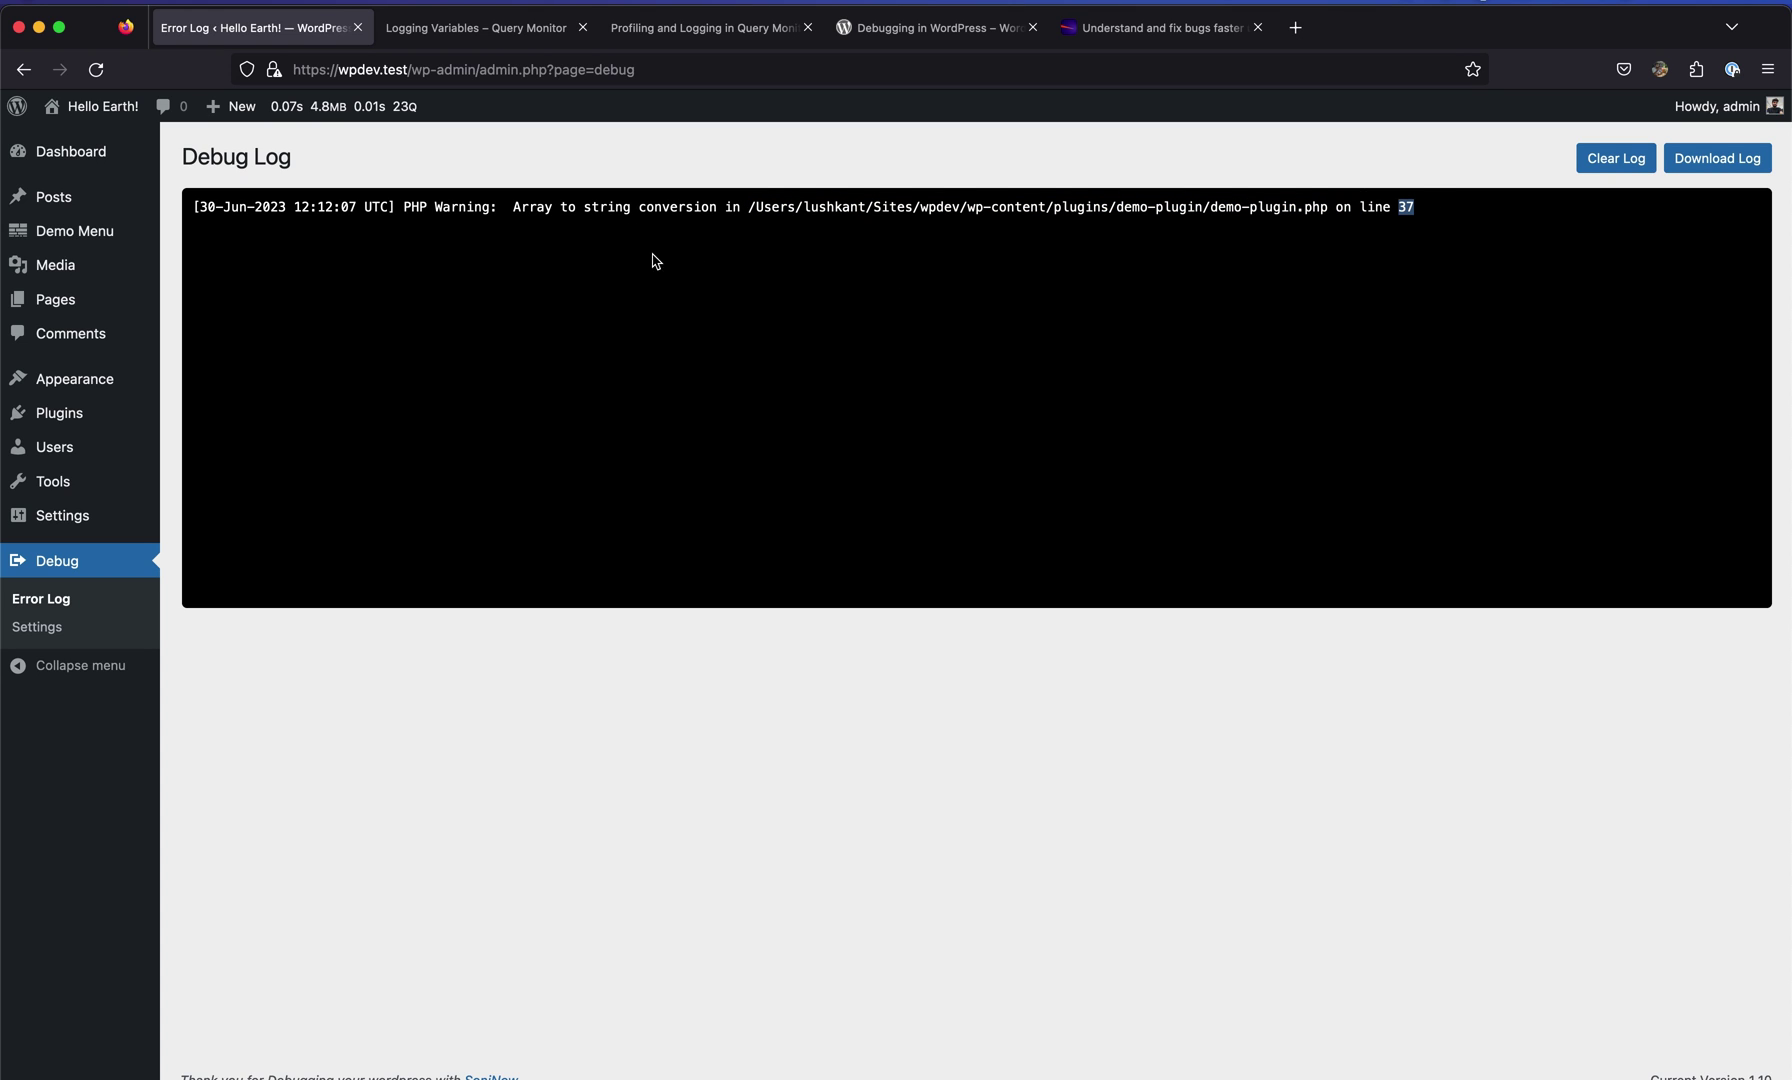
pyautogui.press('super+Tab')
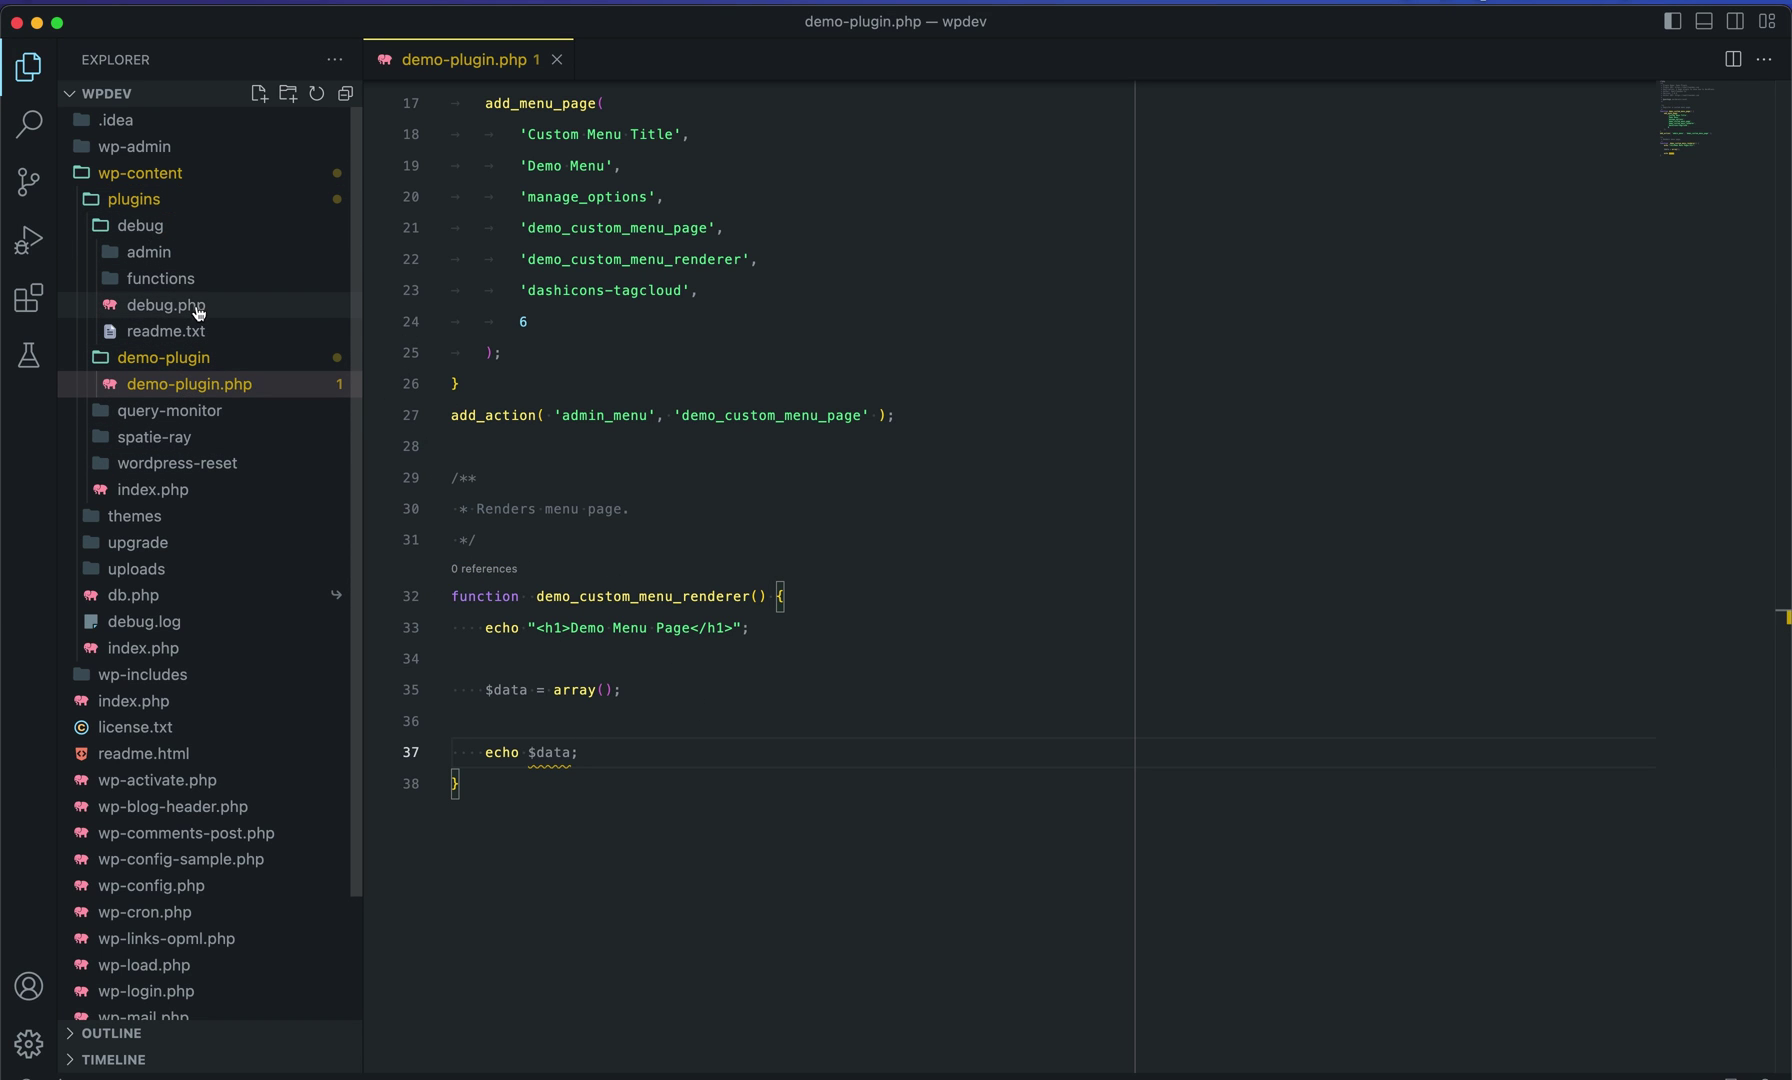
# - Open debug.log in VS Code and compare its line 37 warning with WordPress's Debug Log
pyautogui.click(169, 627)
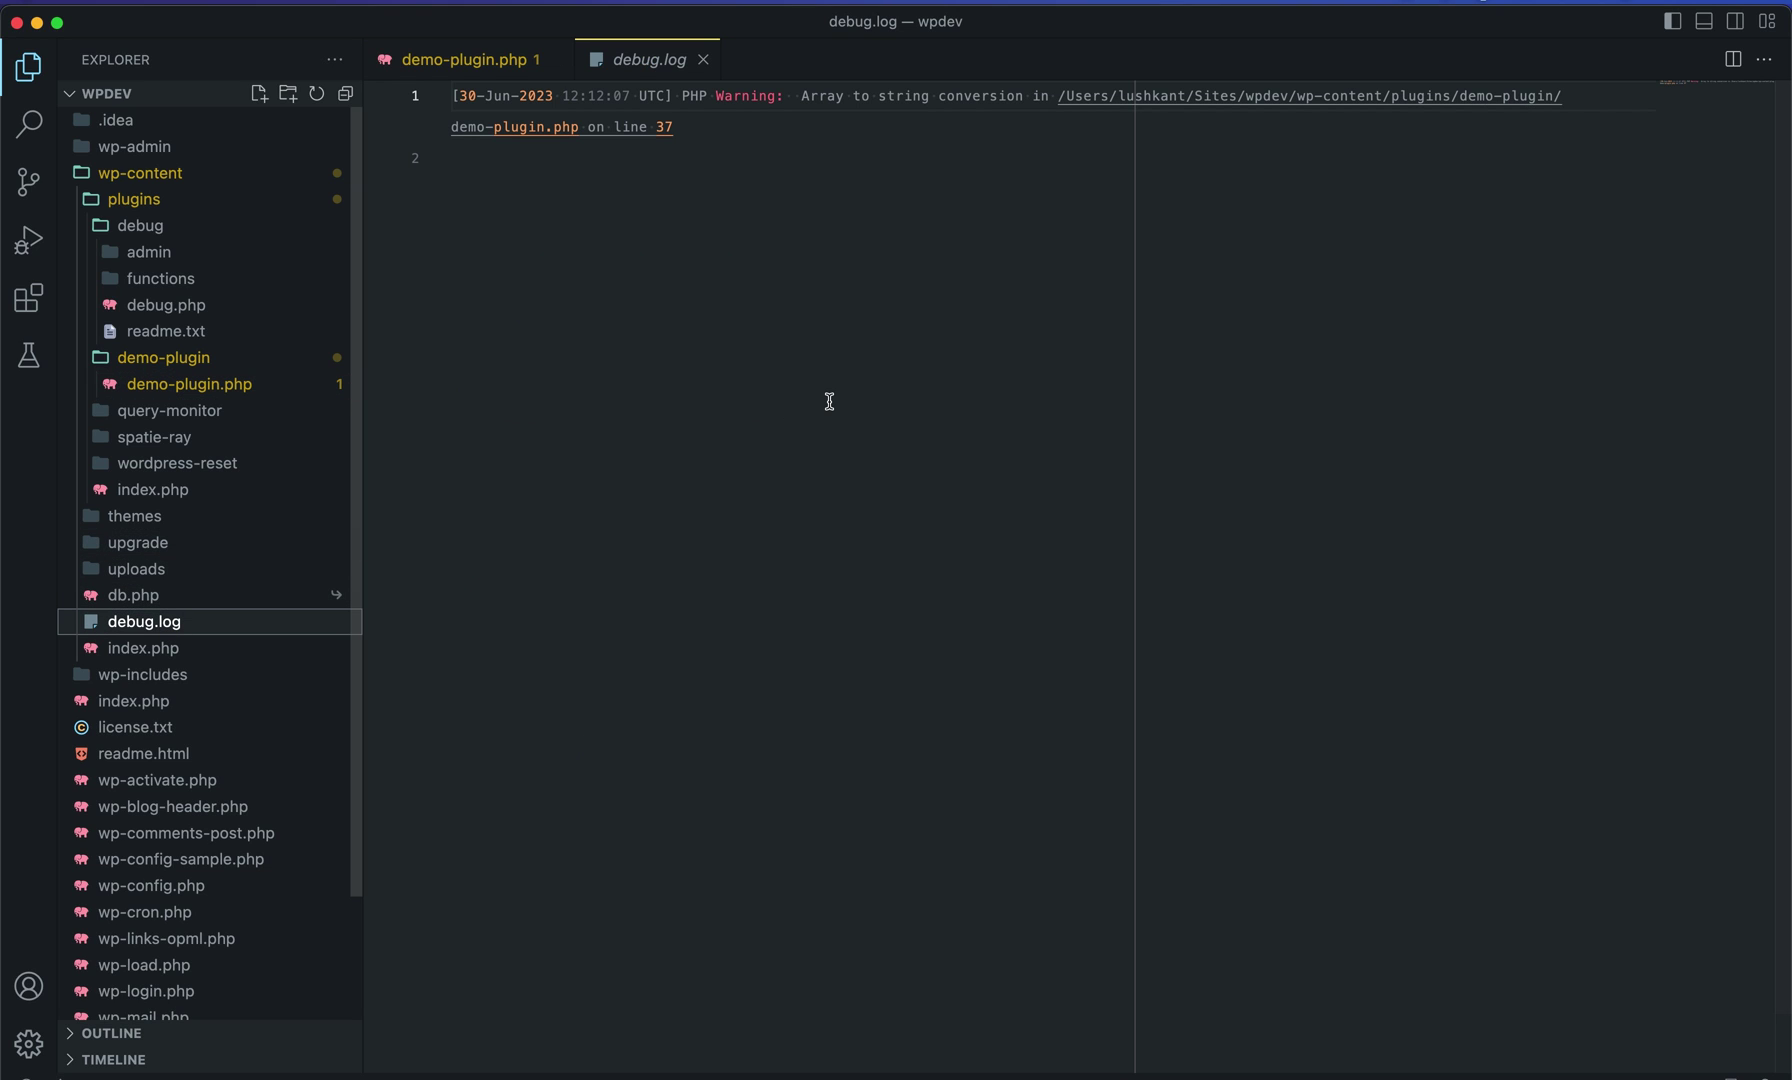
pyautogui.click(705, 134)
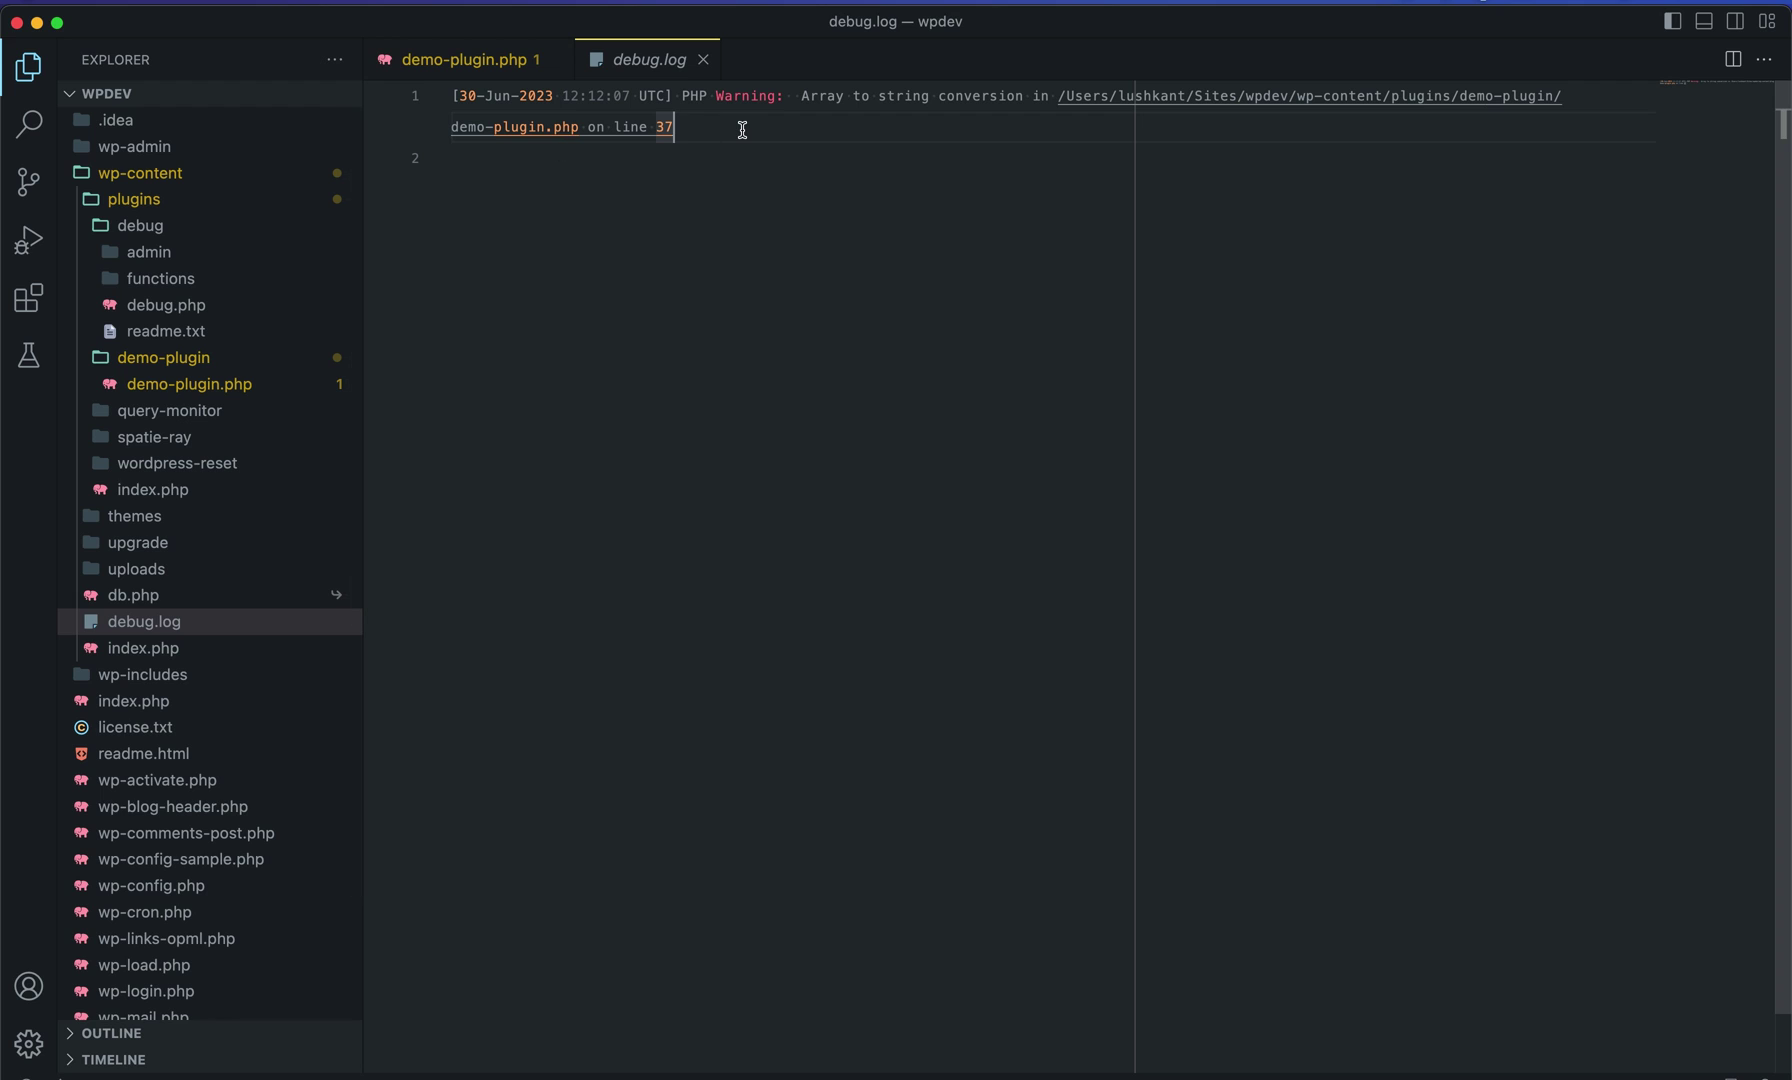
pyautogui.press('super+Tab')
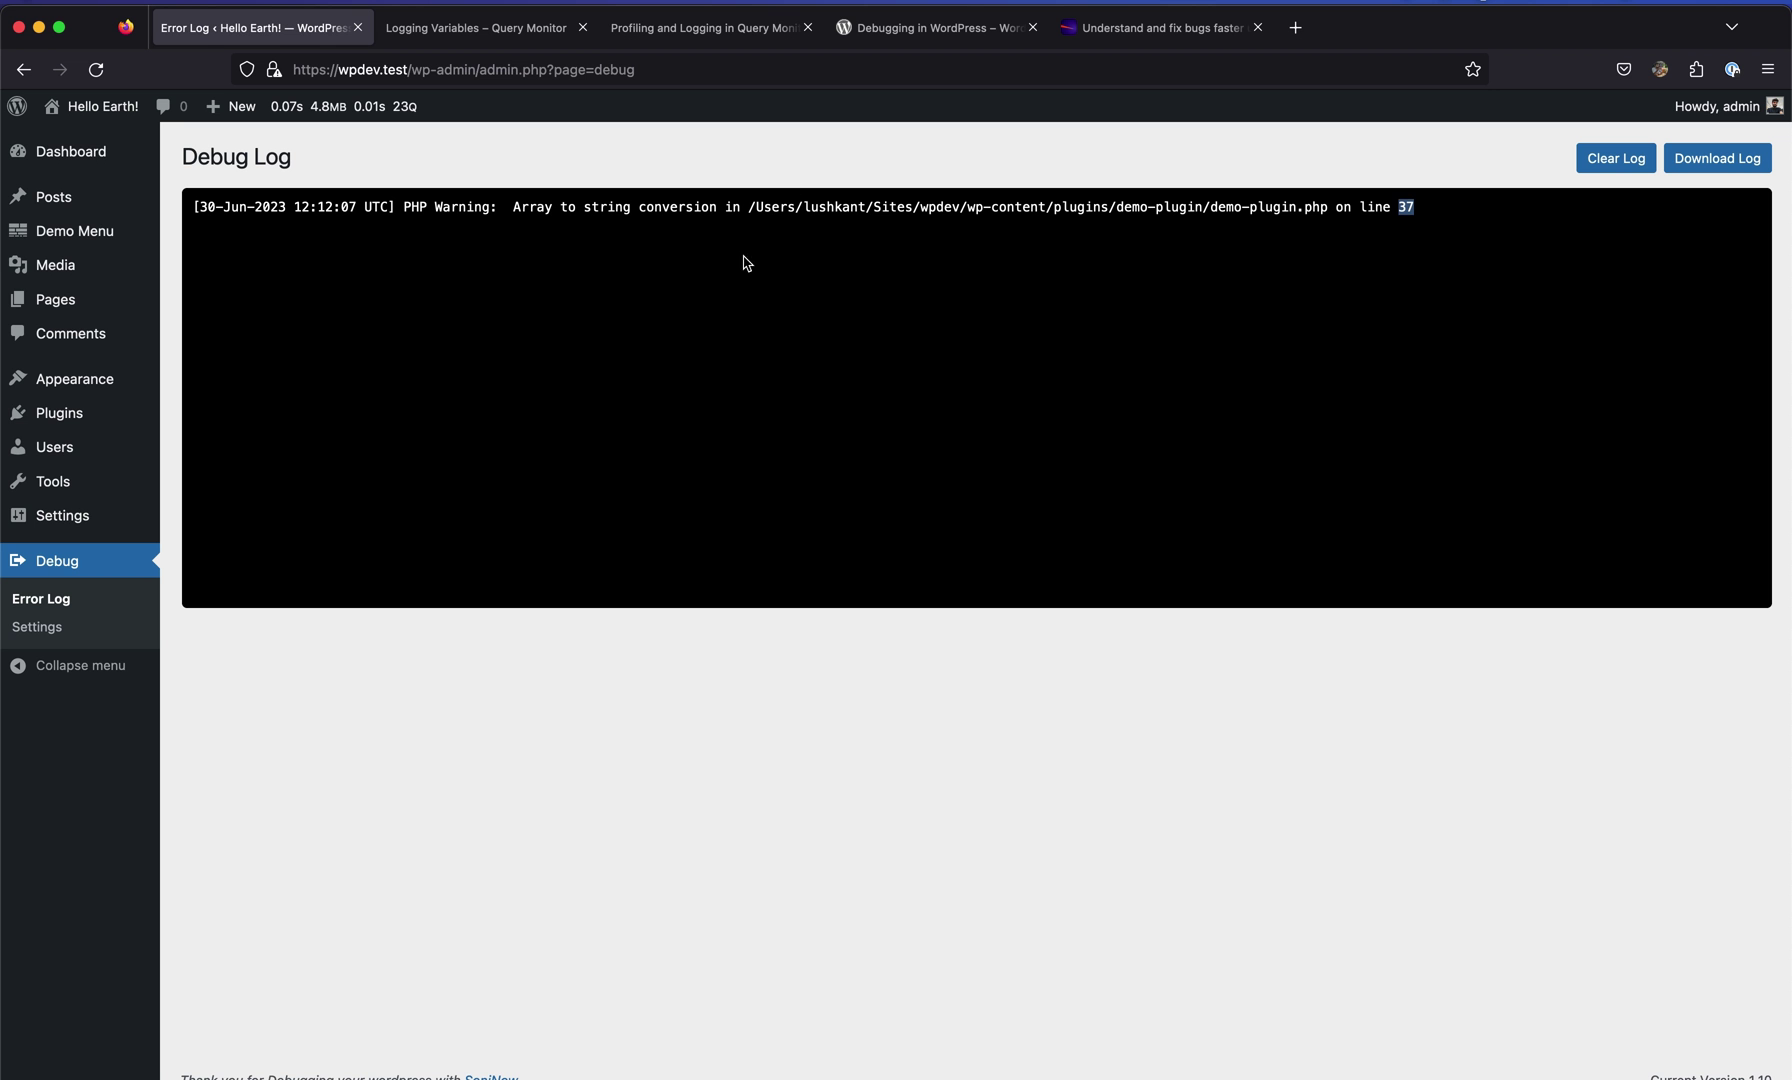
pyautogui.press('super+Tab')
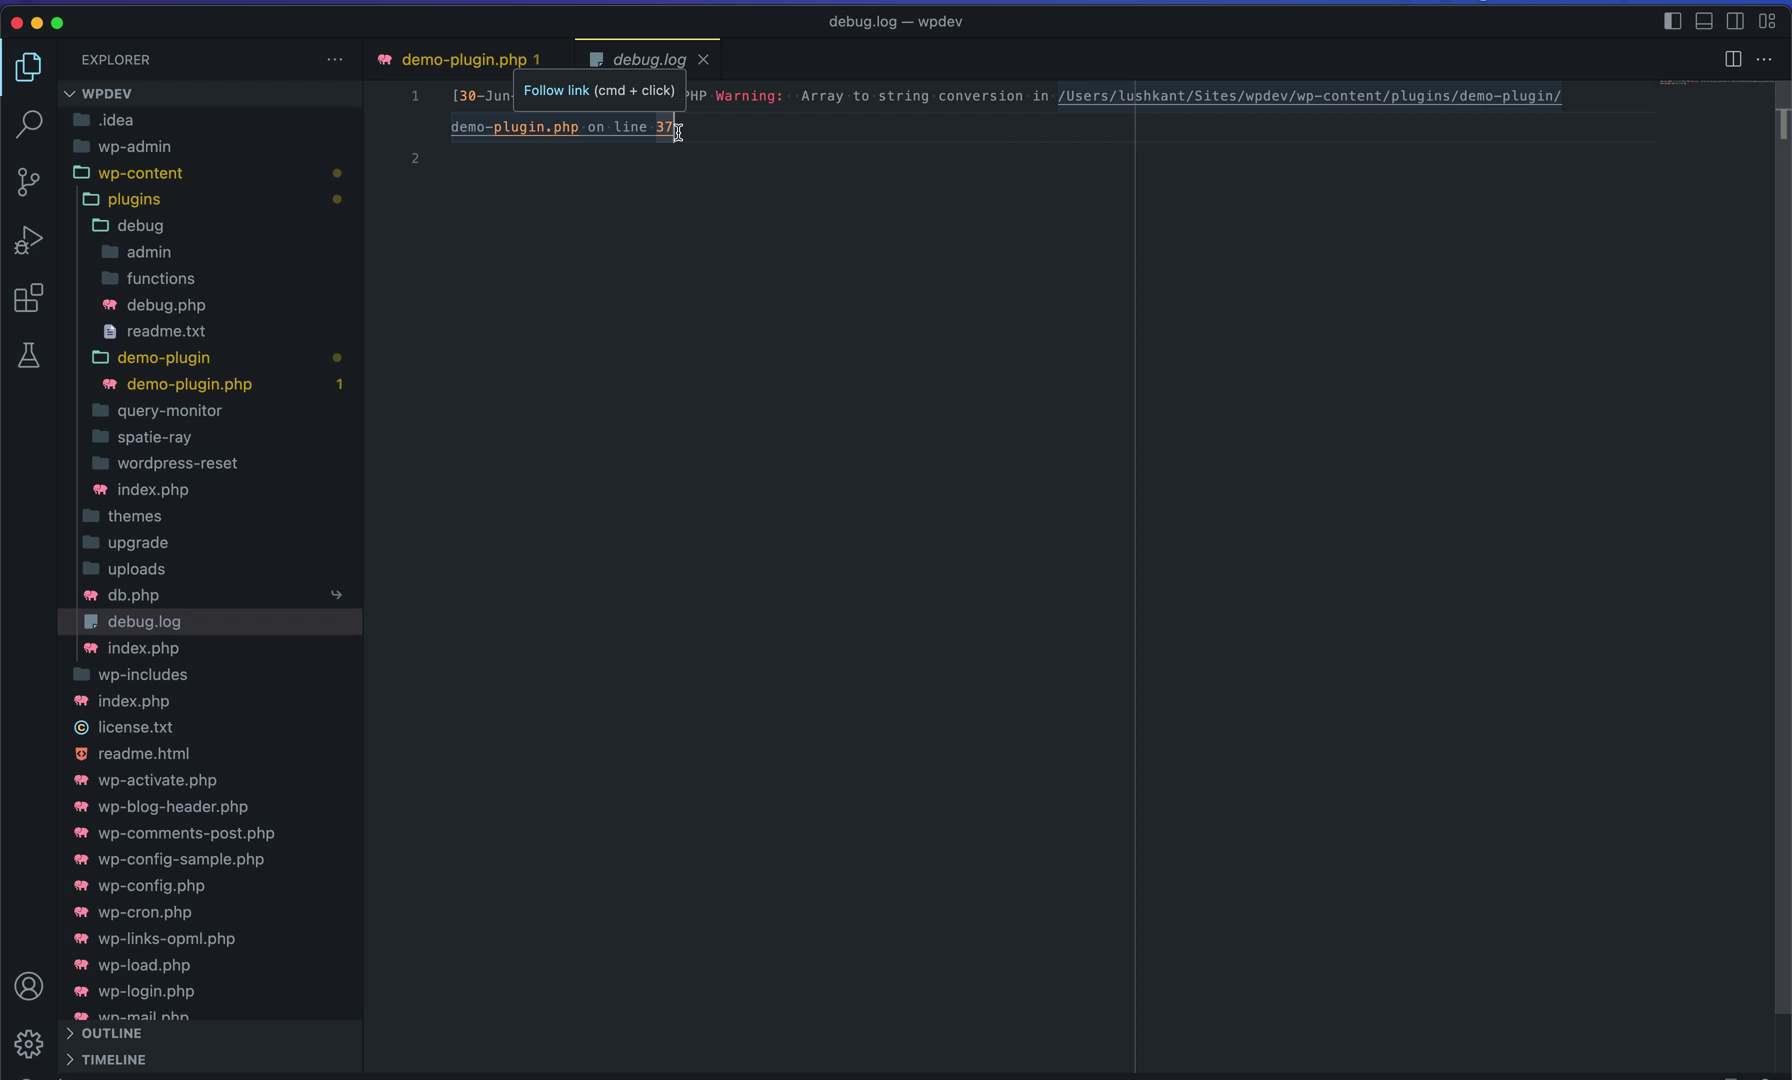
pyautogui.press('super+Tab')
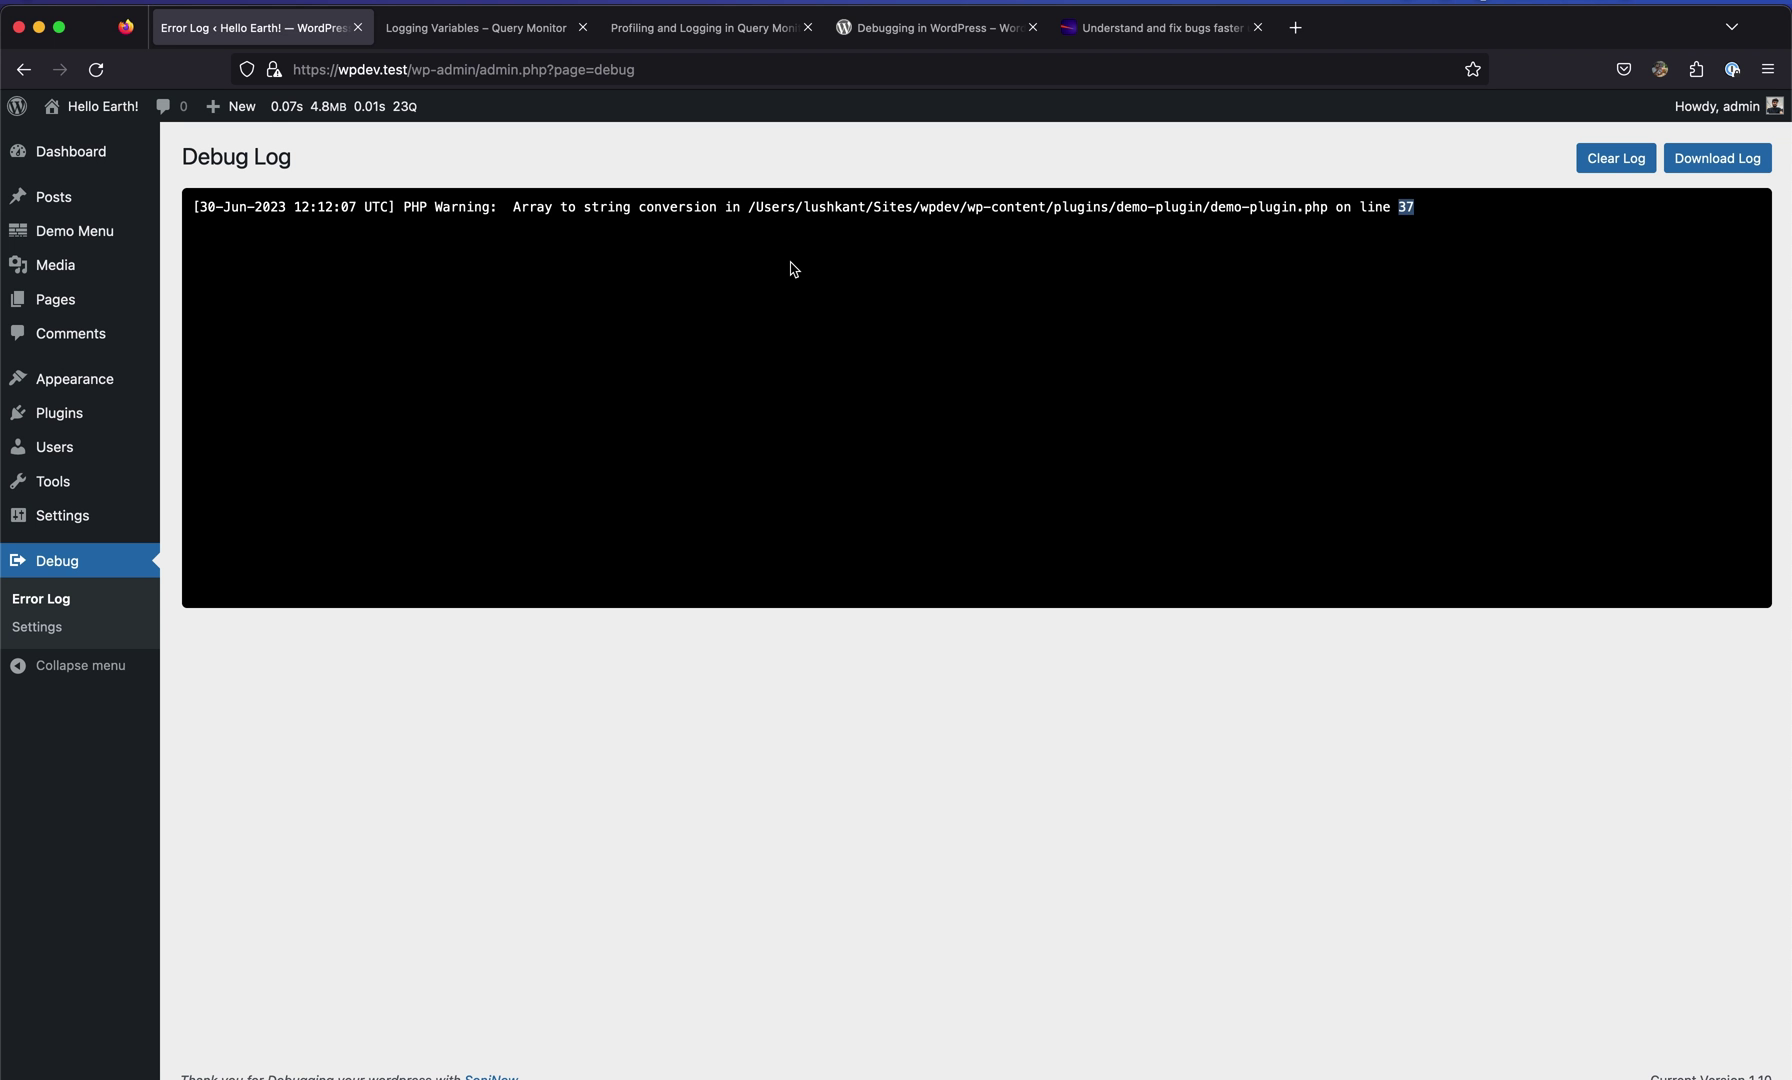
# - Check Debug Settings again, then go to the Installed Plugins list
pyautogui.click(66, 629)
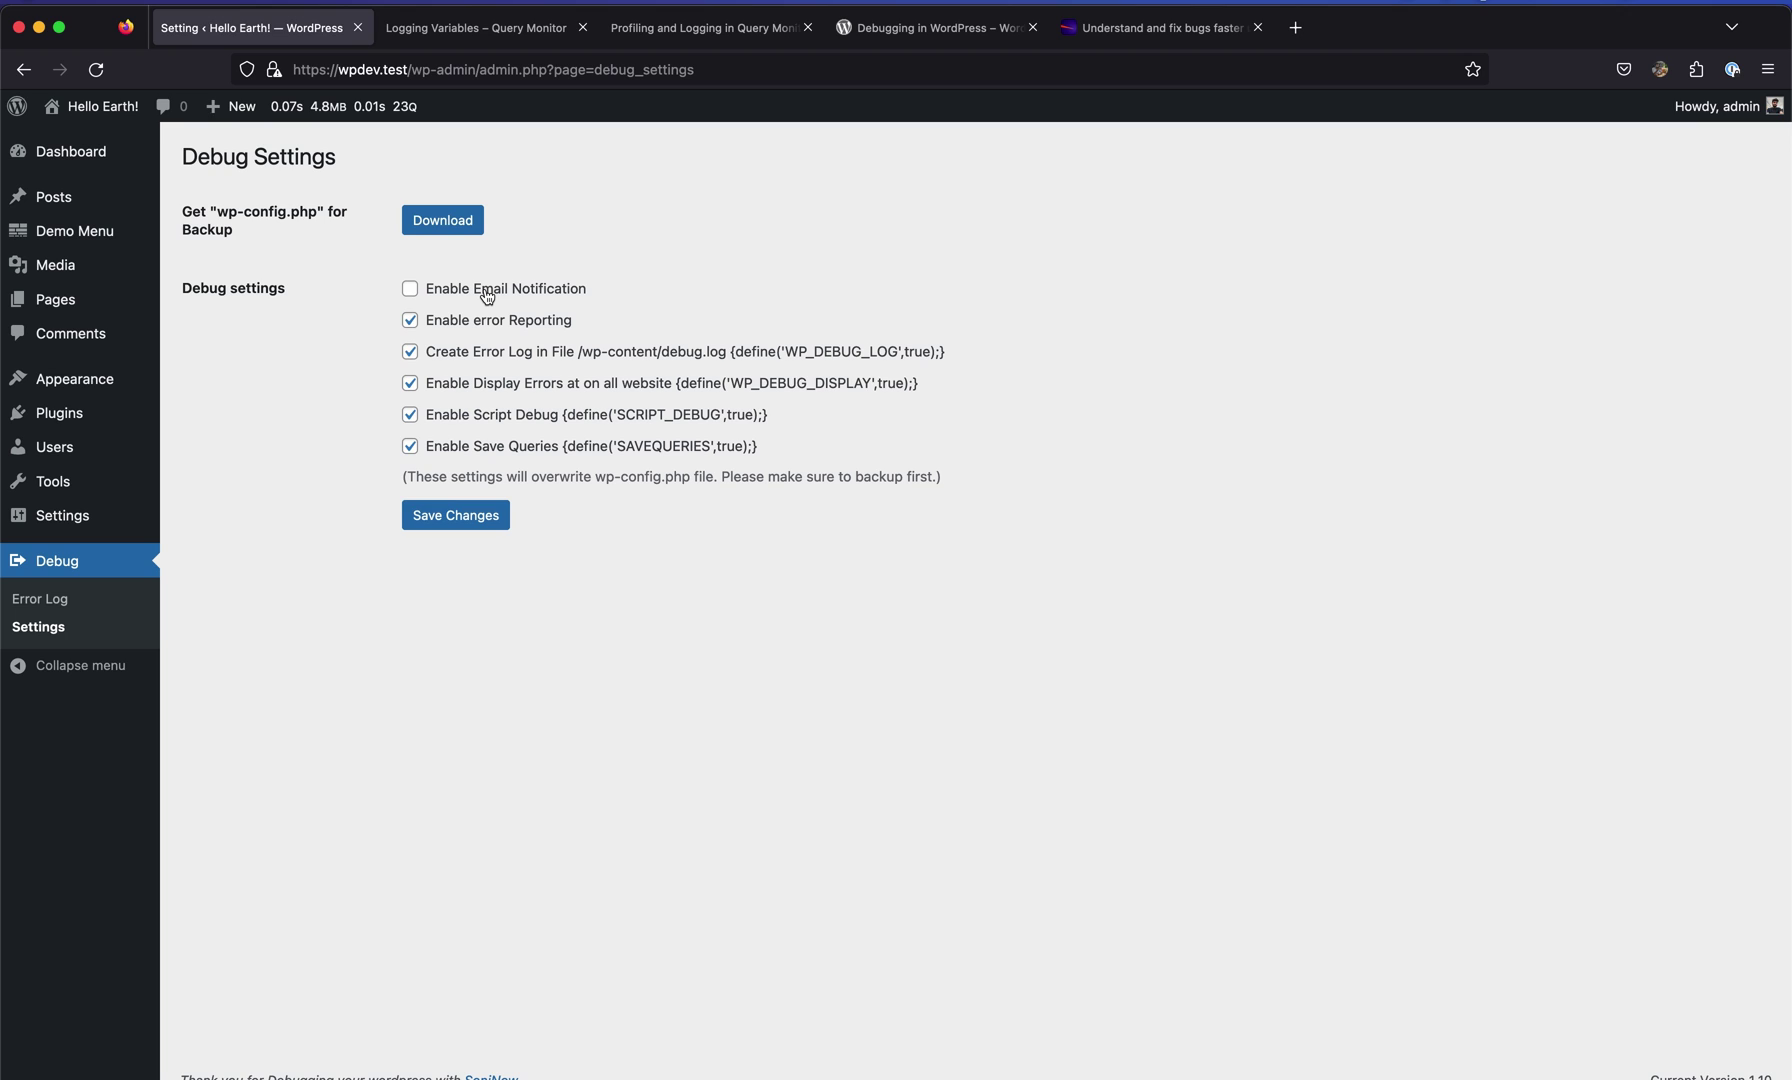
pyautogui.click(140, 416)
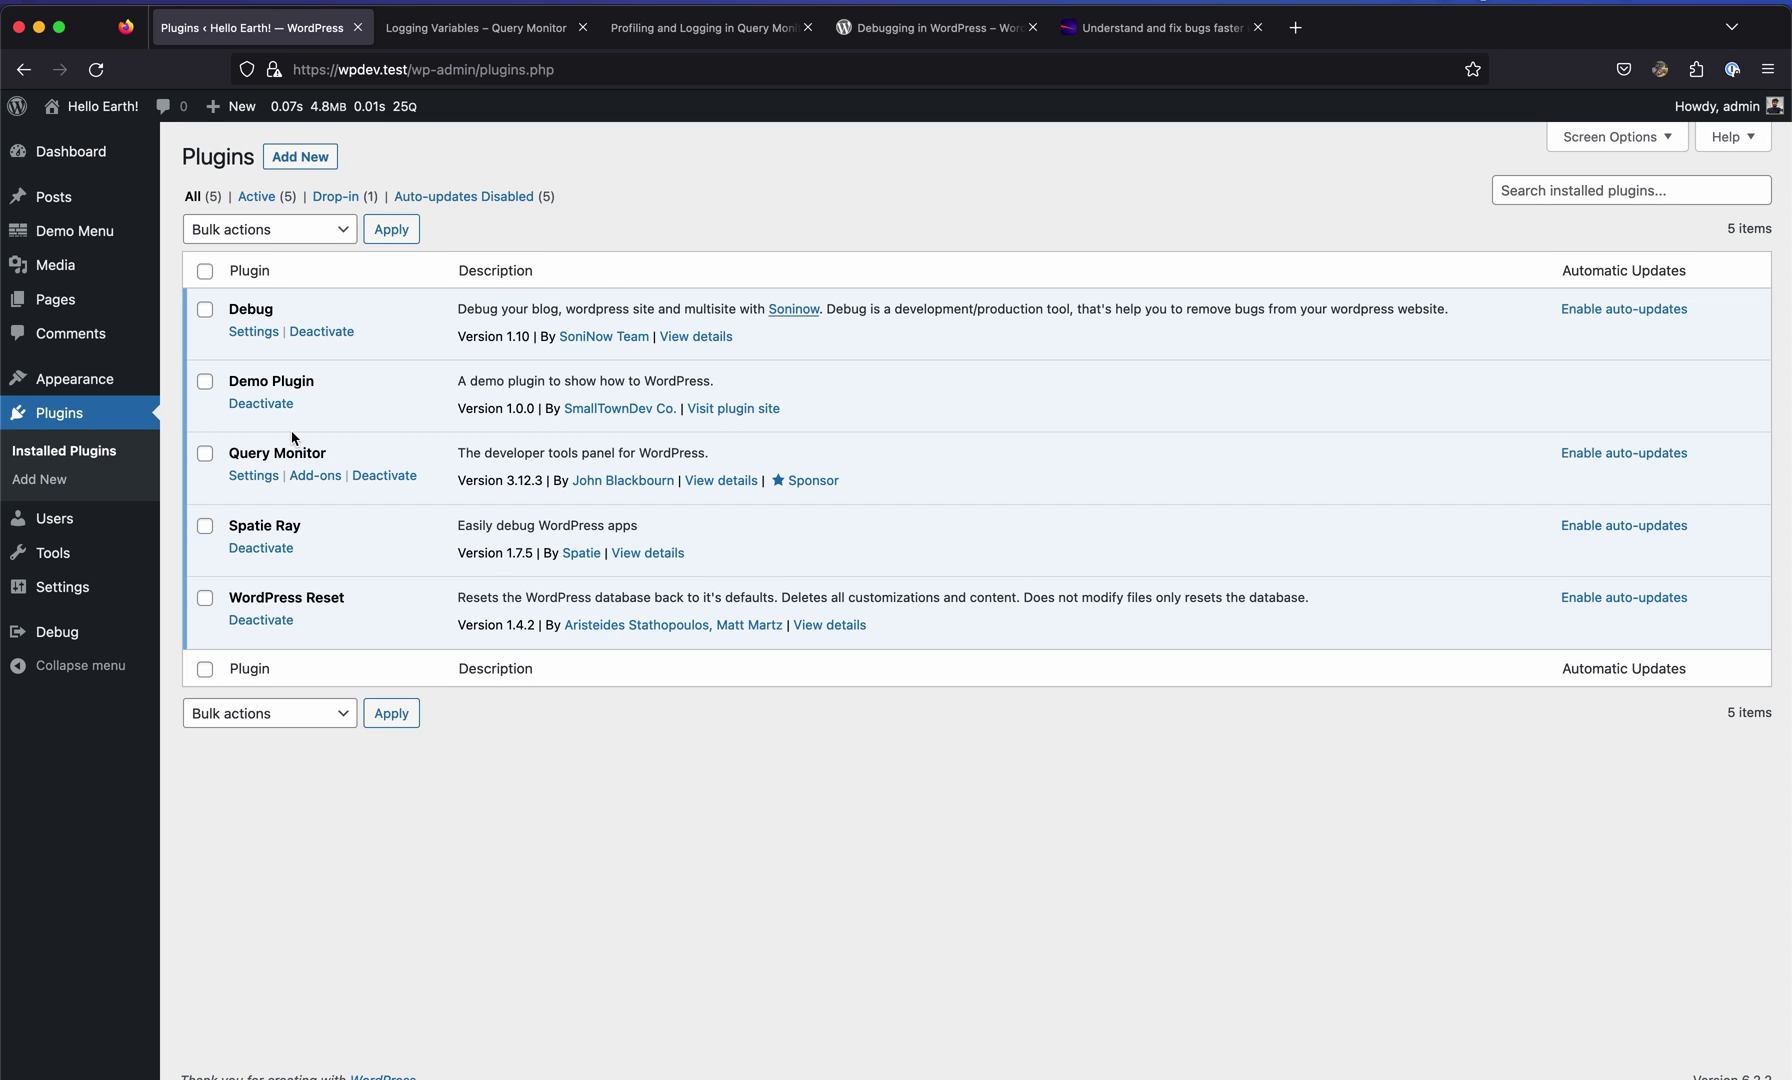
# - Set Query Monitor's editor cookie to Visual Studio Code, then close its panel
pyautogui.click(256, 476)
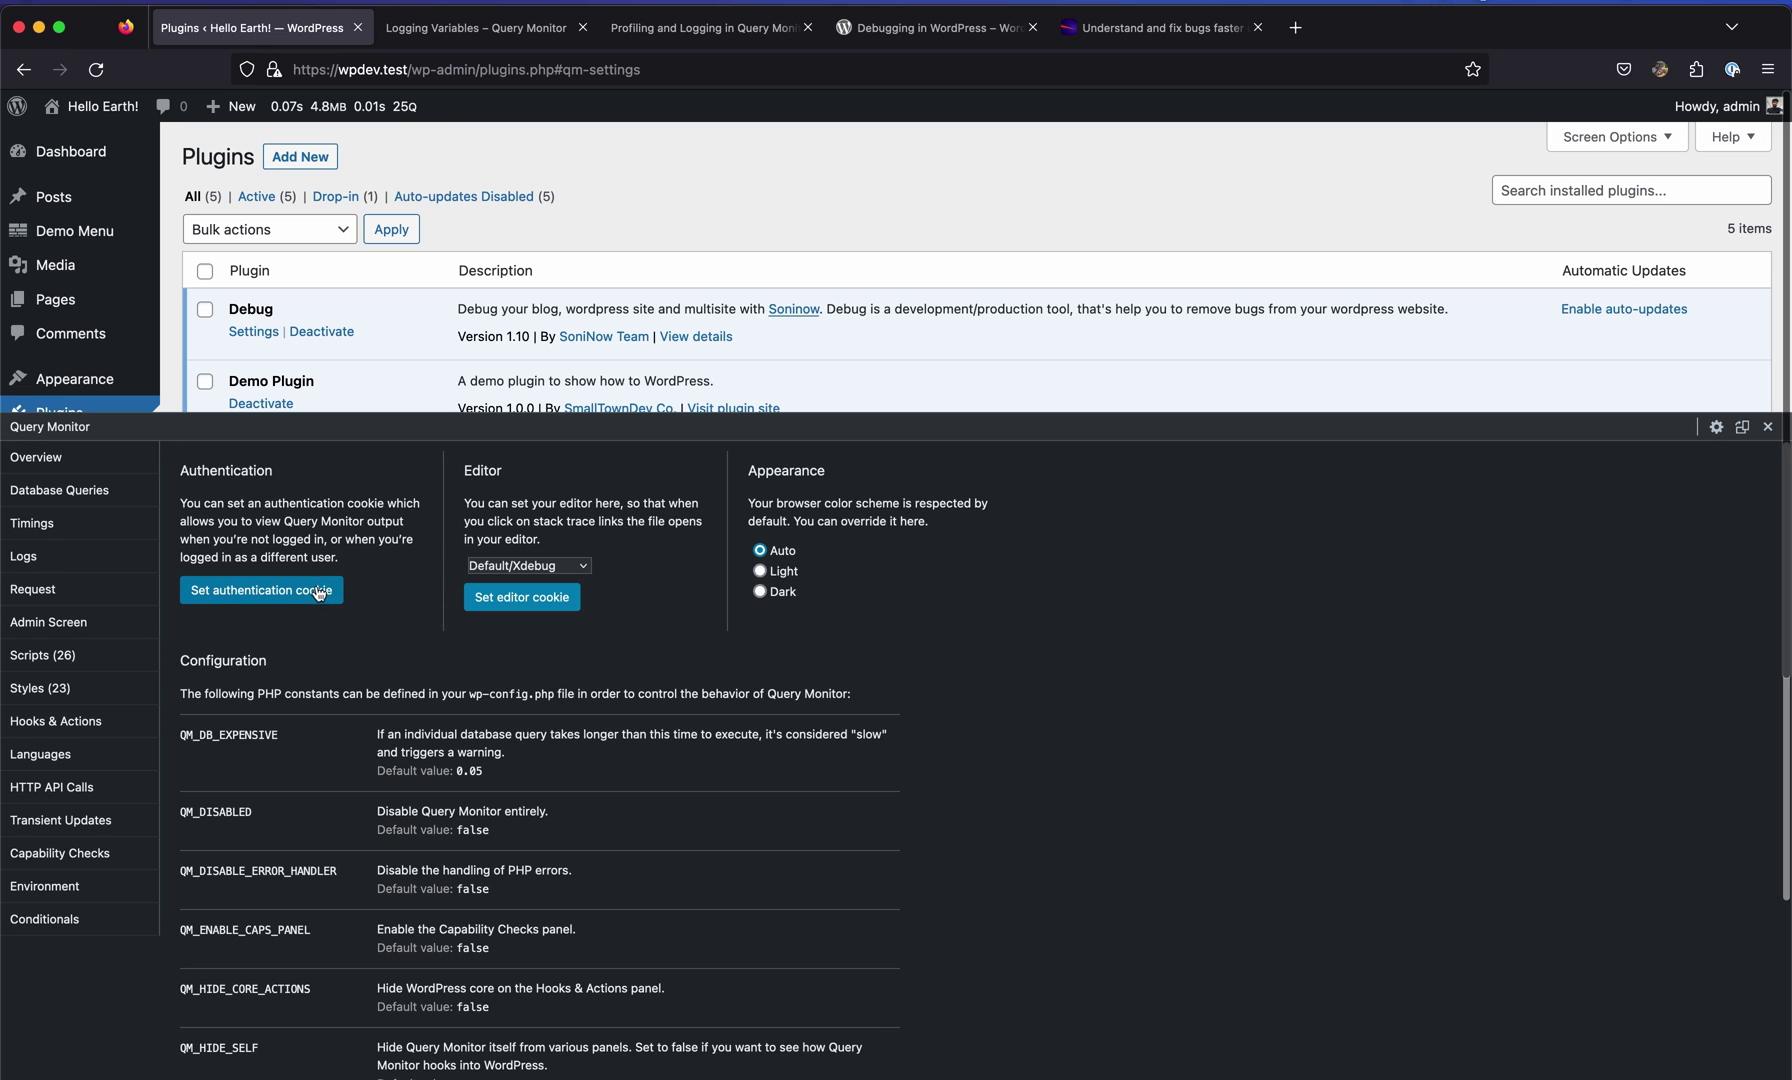
pyautogui.scroll(-1, 379, 592)
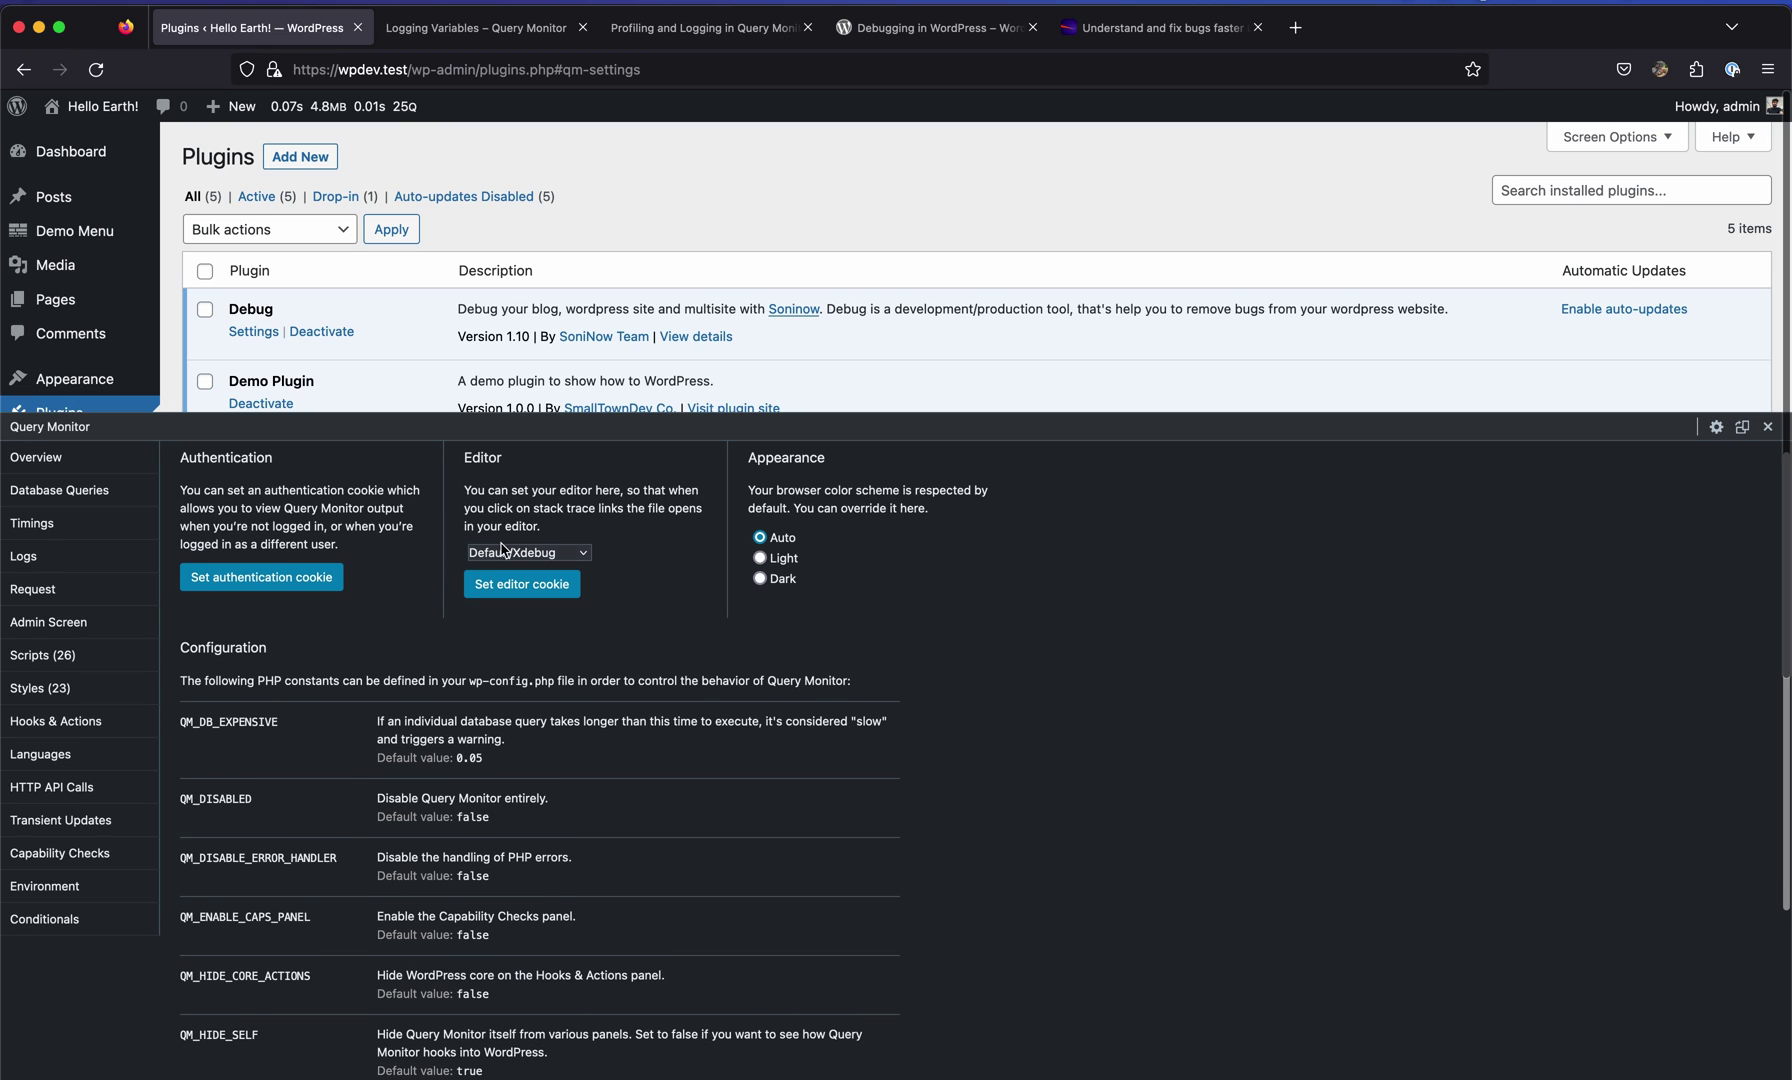
pyautogui.click(552, 567)
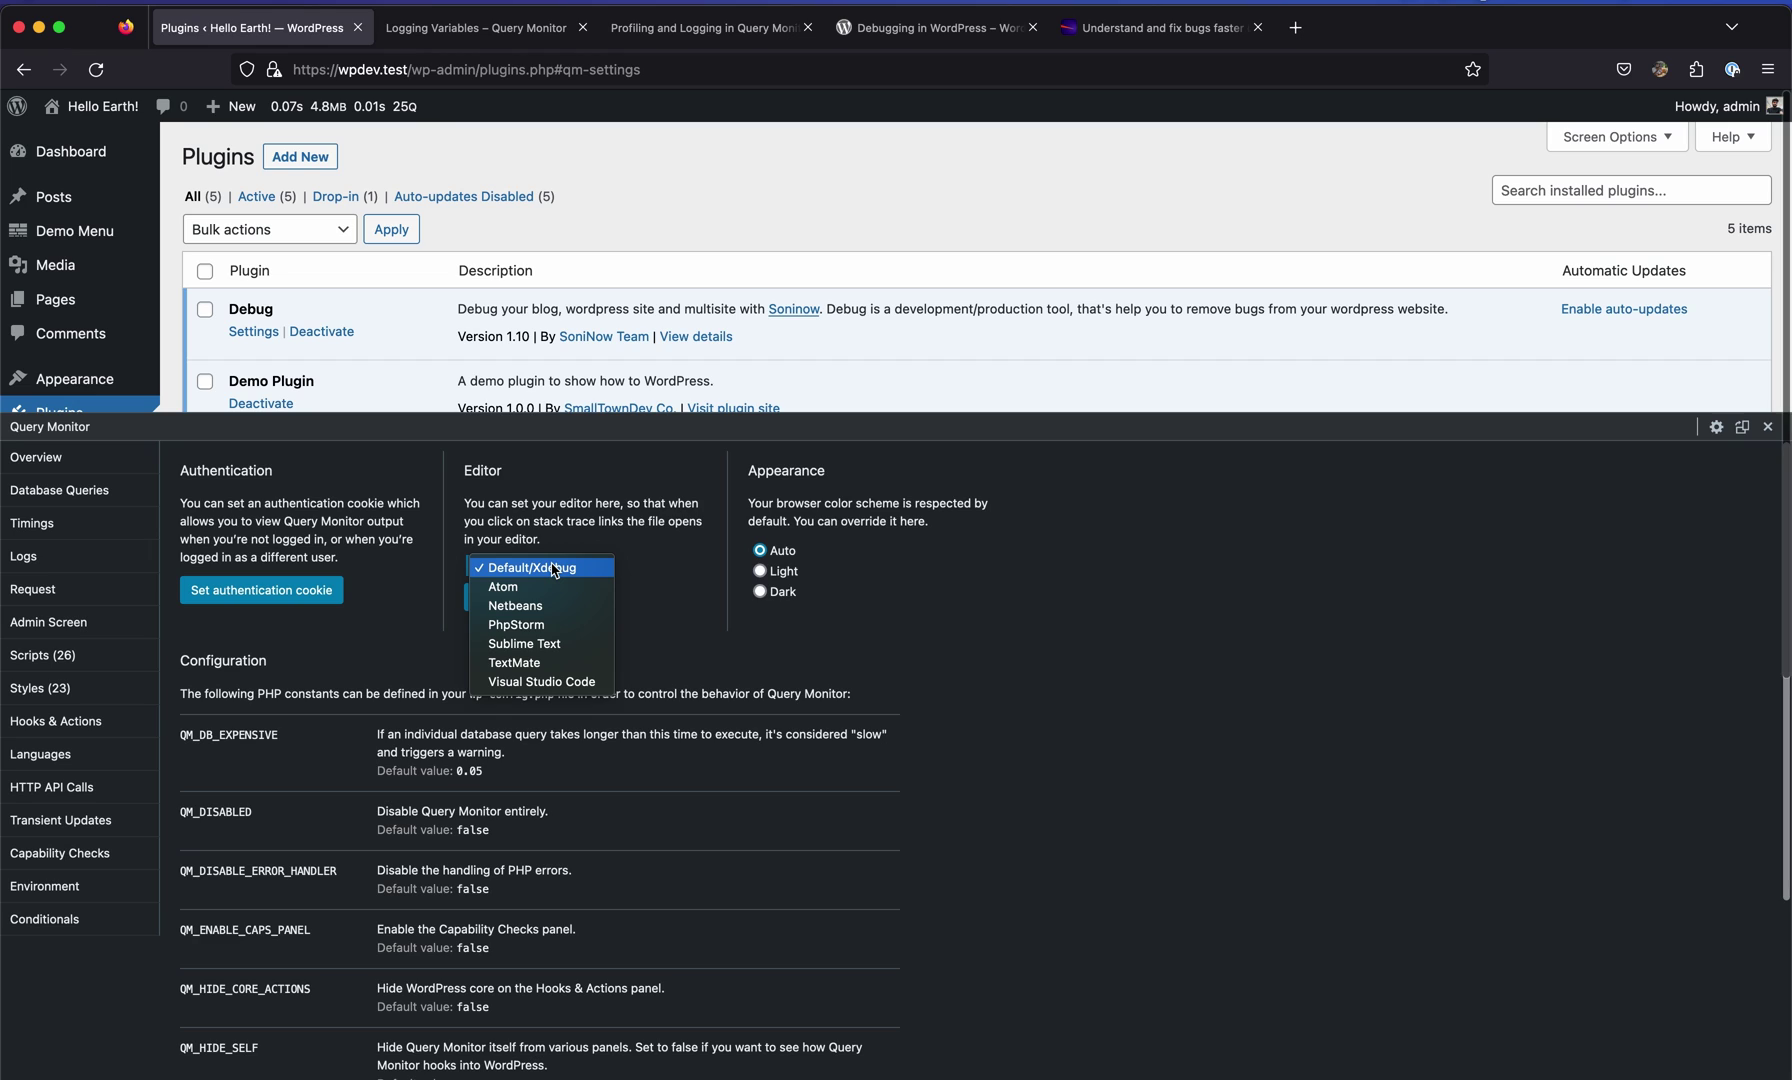
pyautogui.click(541, 681)
pyautogui.click(659, 596)
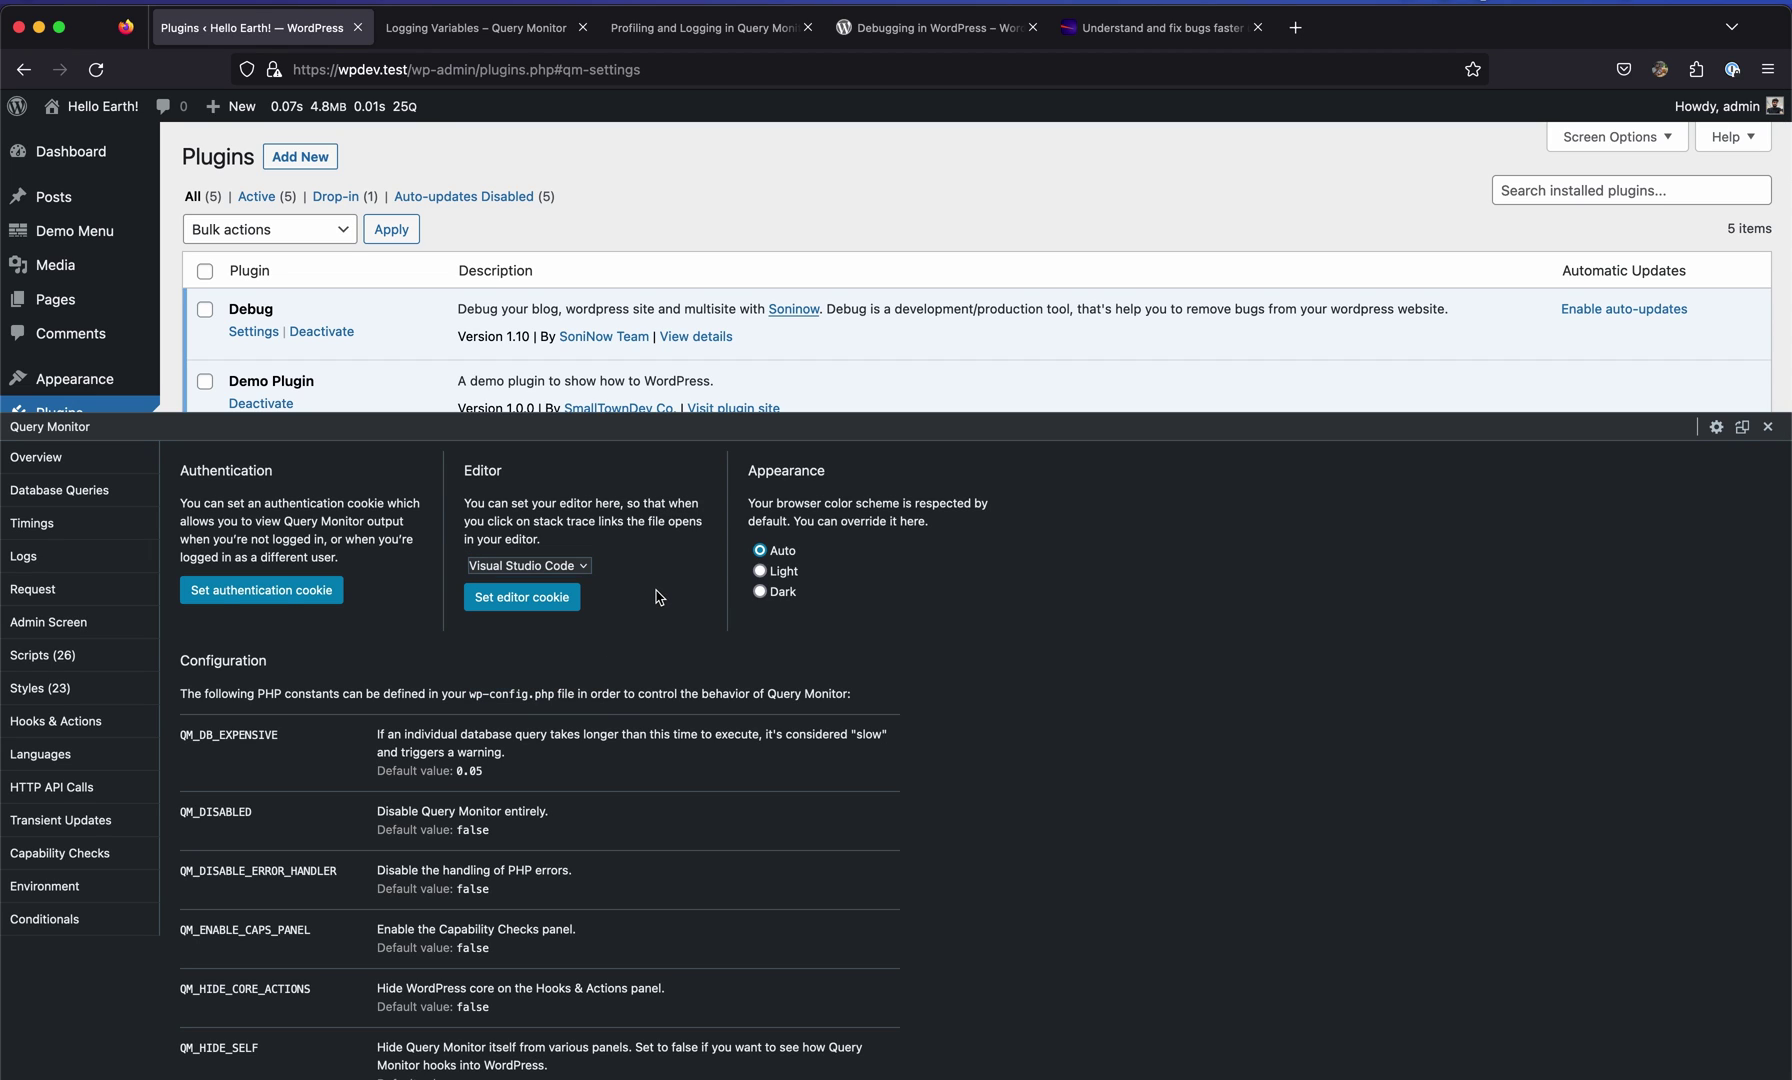
pyautogui.click(574, 609)
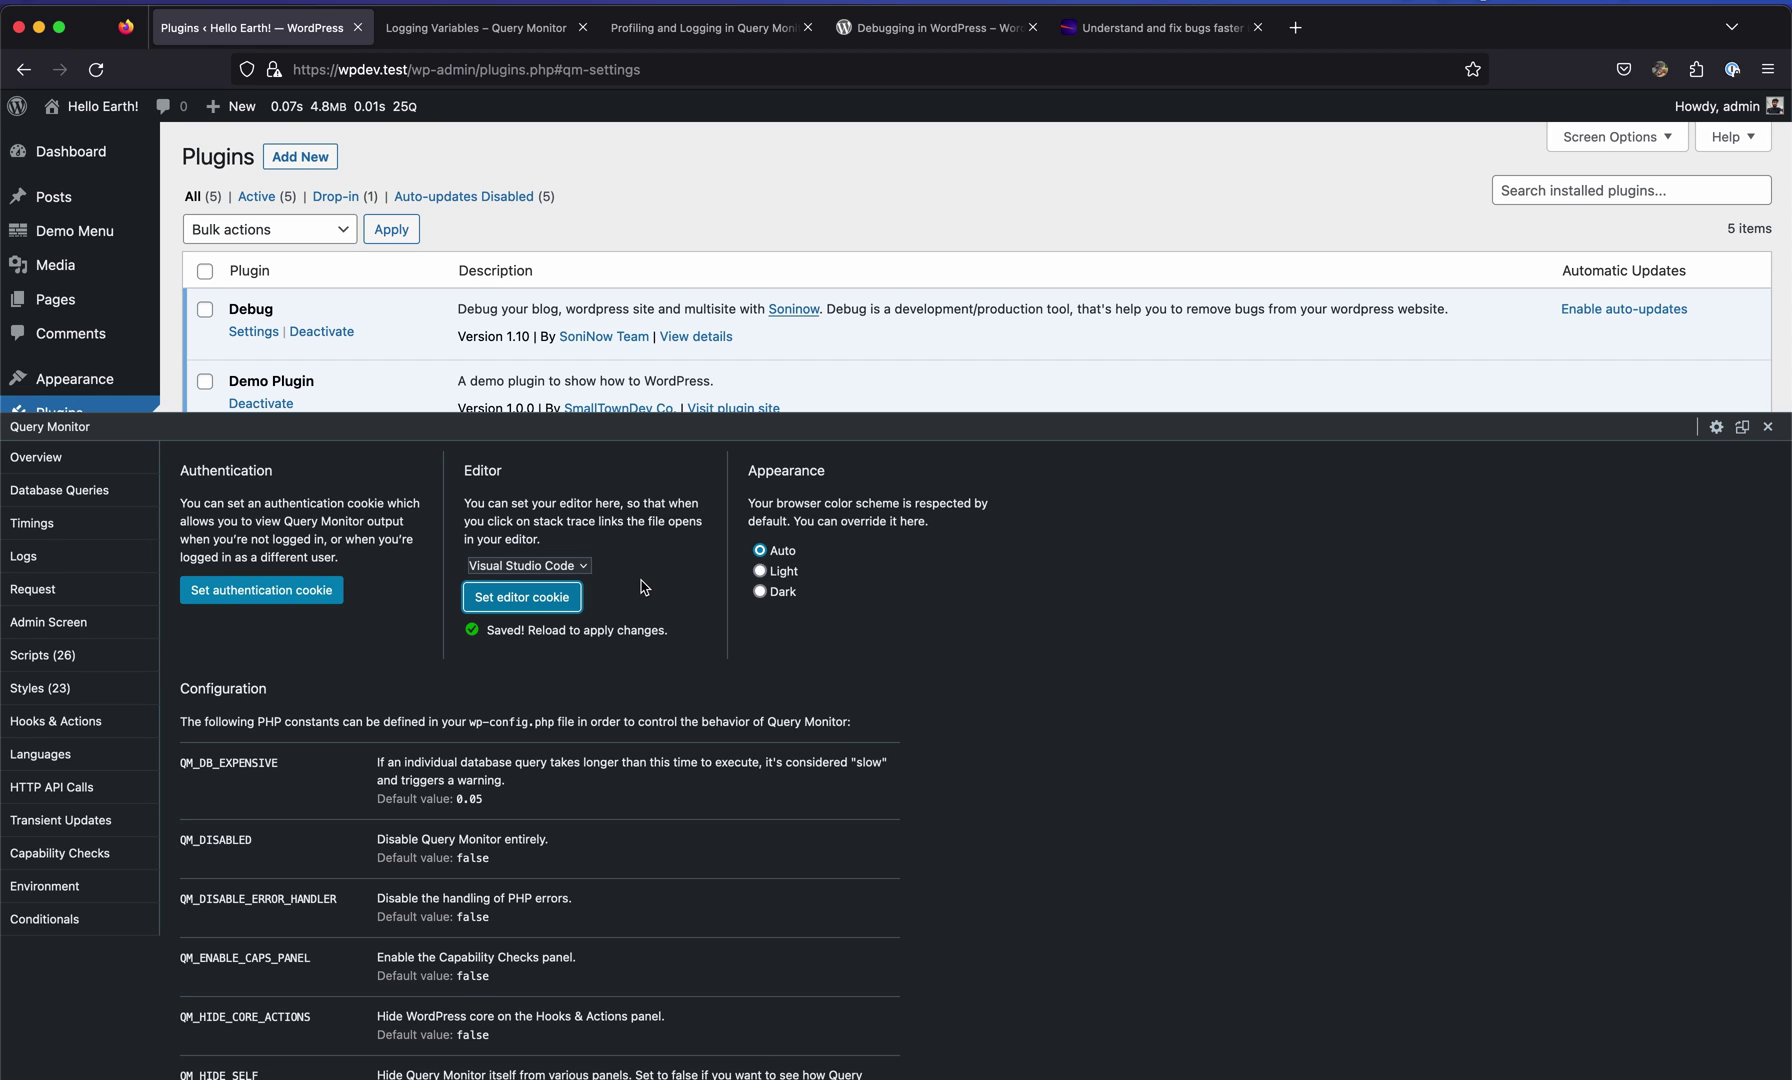
pyautogui.click(1767, 428)
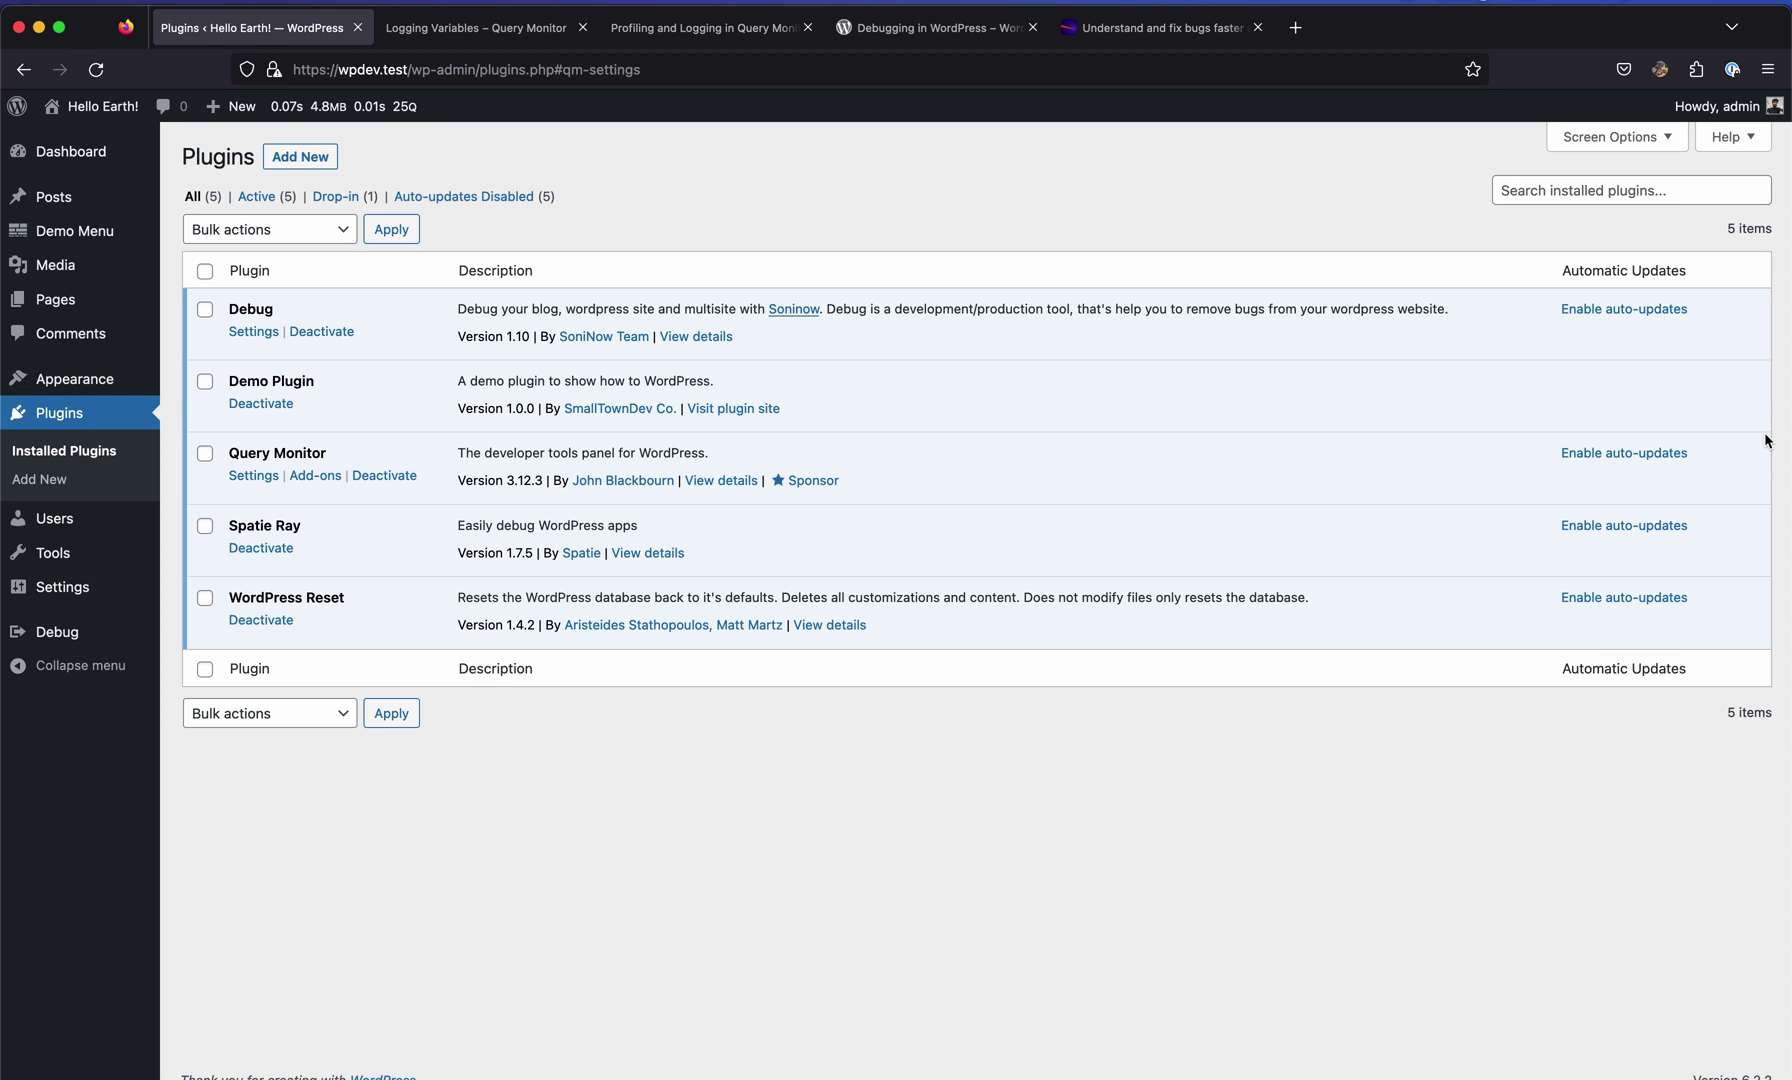
# - Open the Demo Menu Page and check Query Monitor's single PHP warning in the admin bar
pyautogui.click(99, 233)
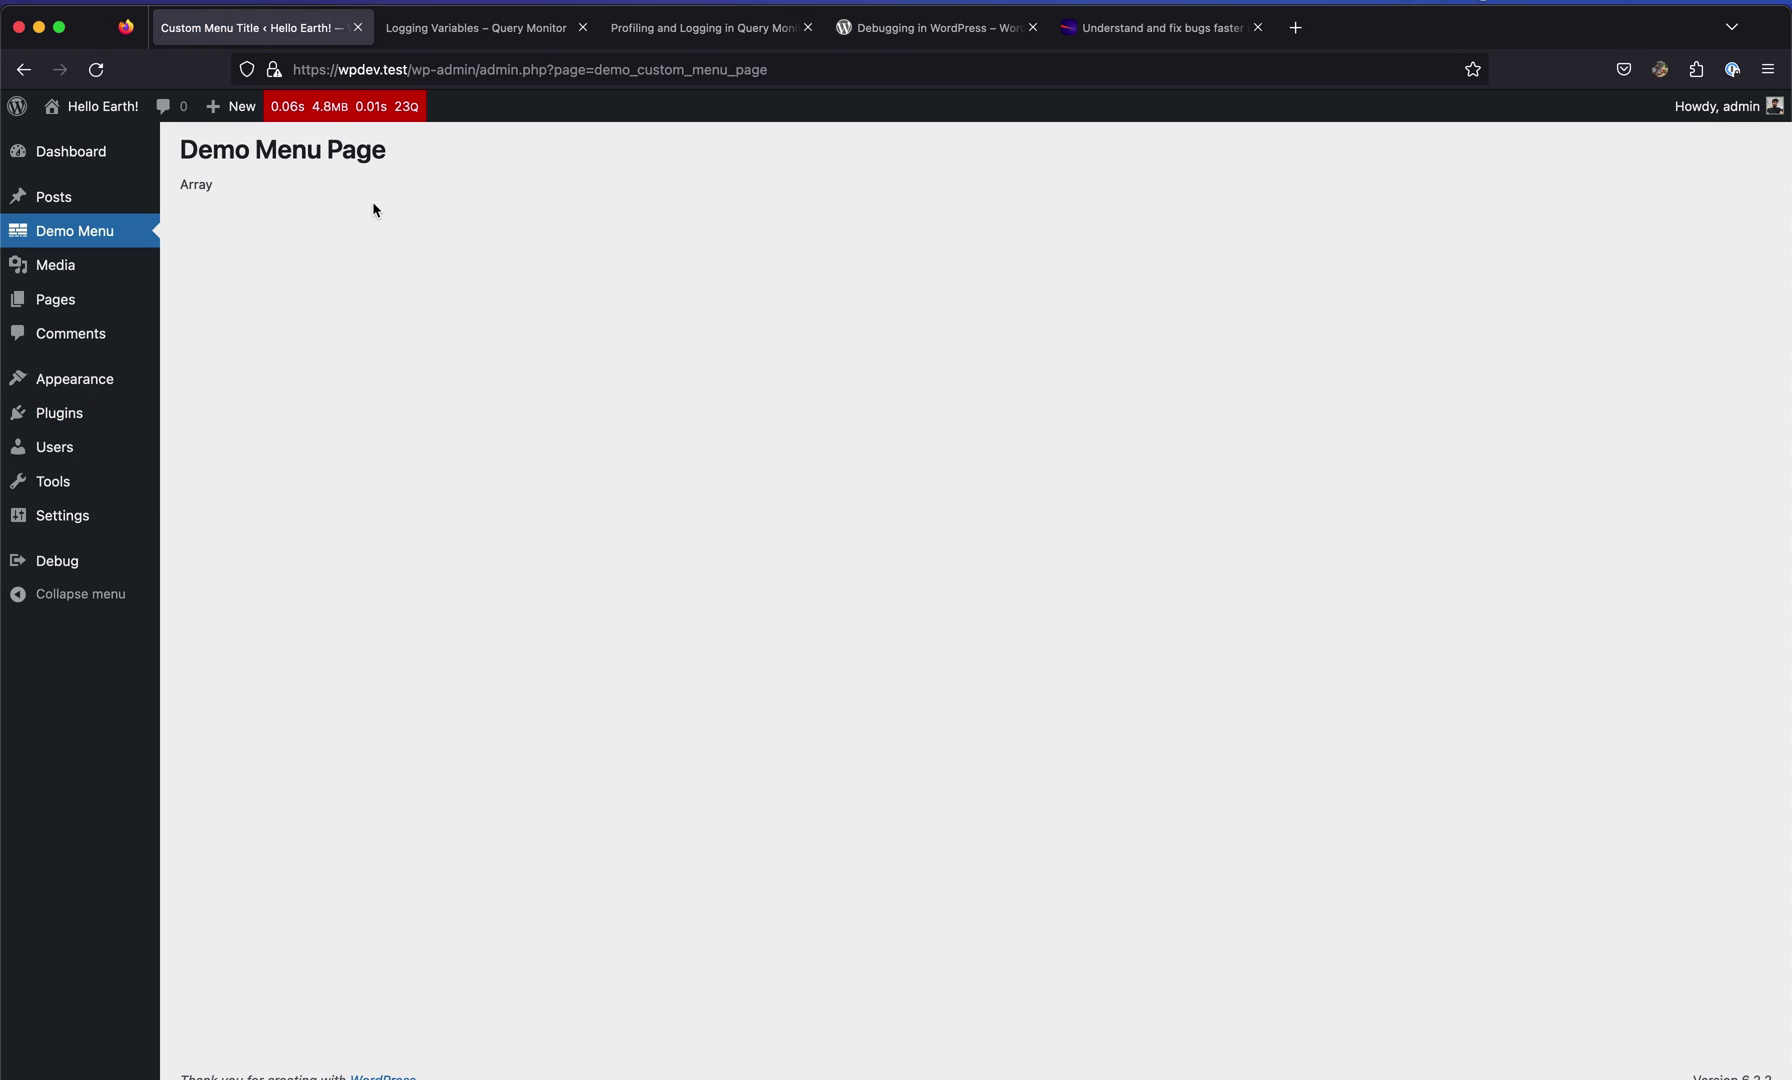
pyautogui.moveTo(366, 116)
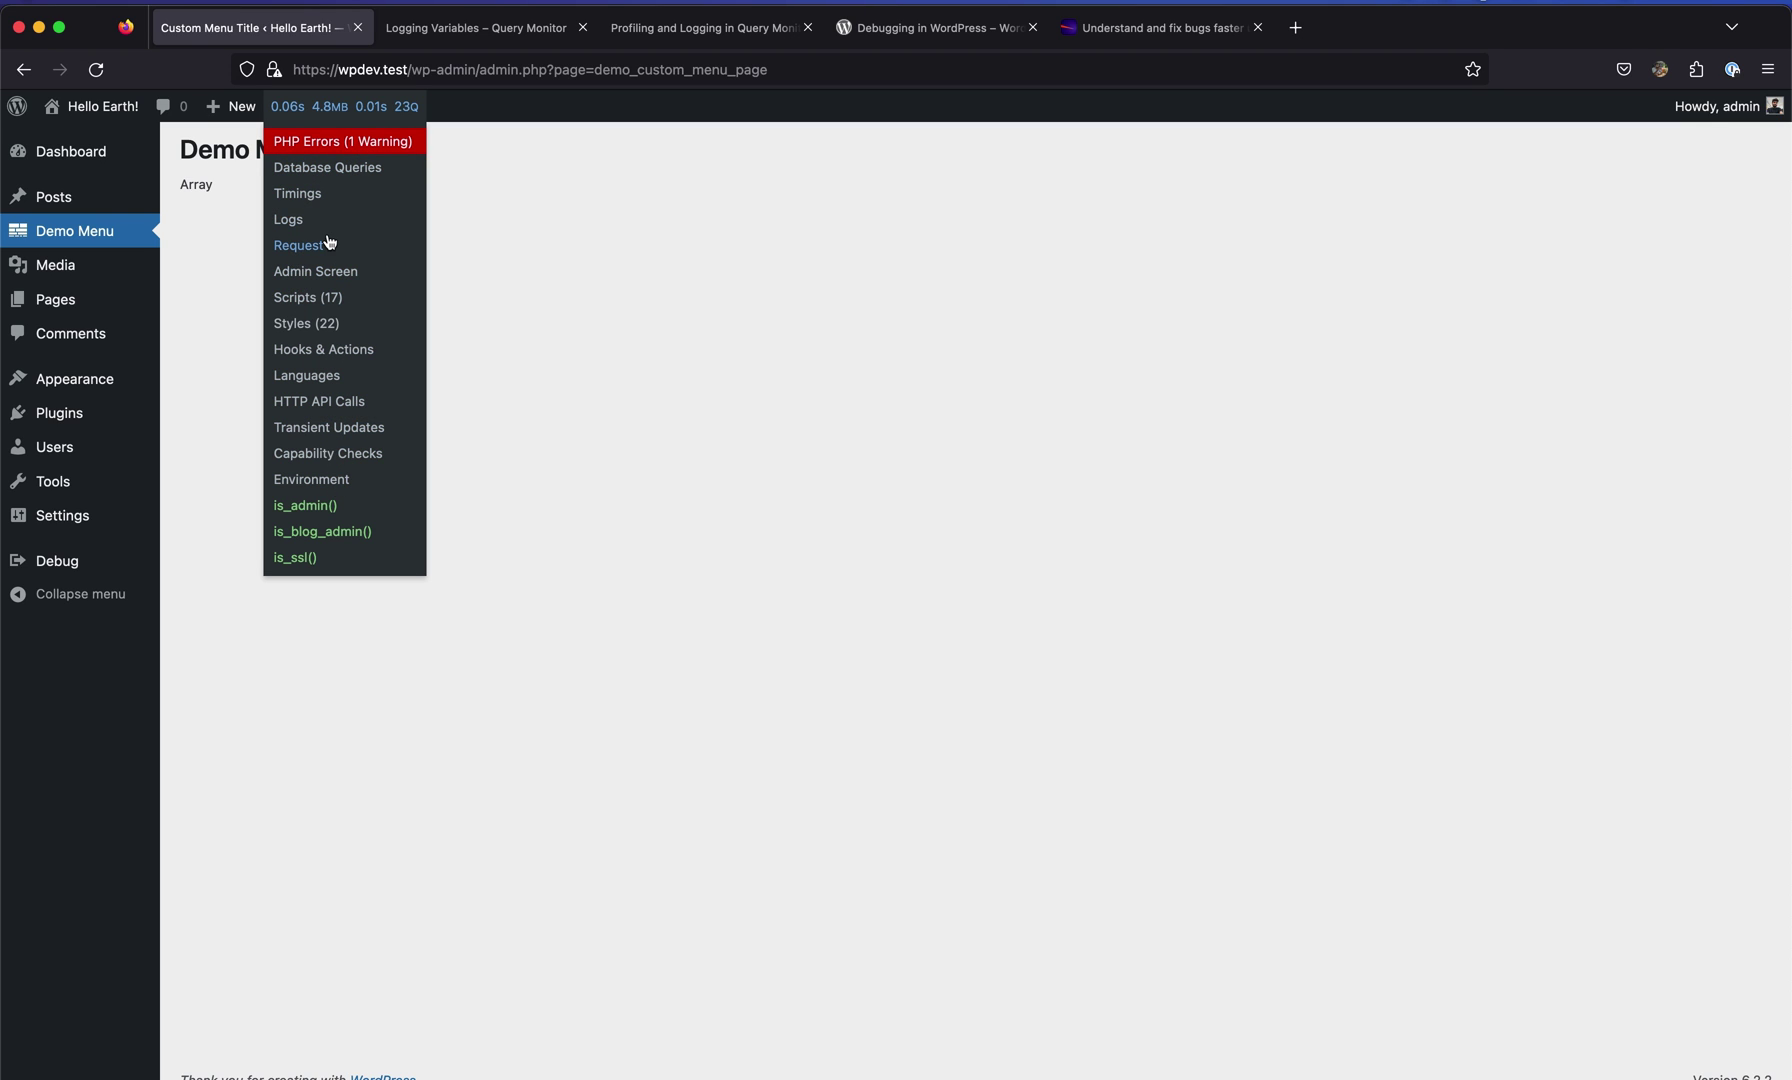
# - Show Query Monitor's PHP Errors list and expand the demo-plugin.php:37 Array to string conversion warning's call stack
pyautogui.click(343, 141)
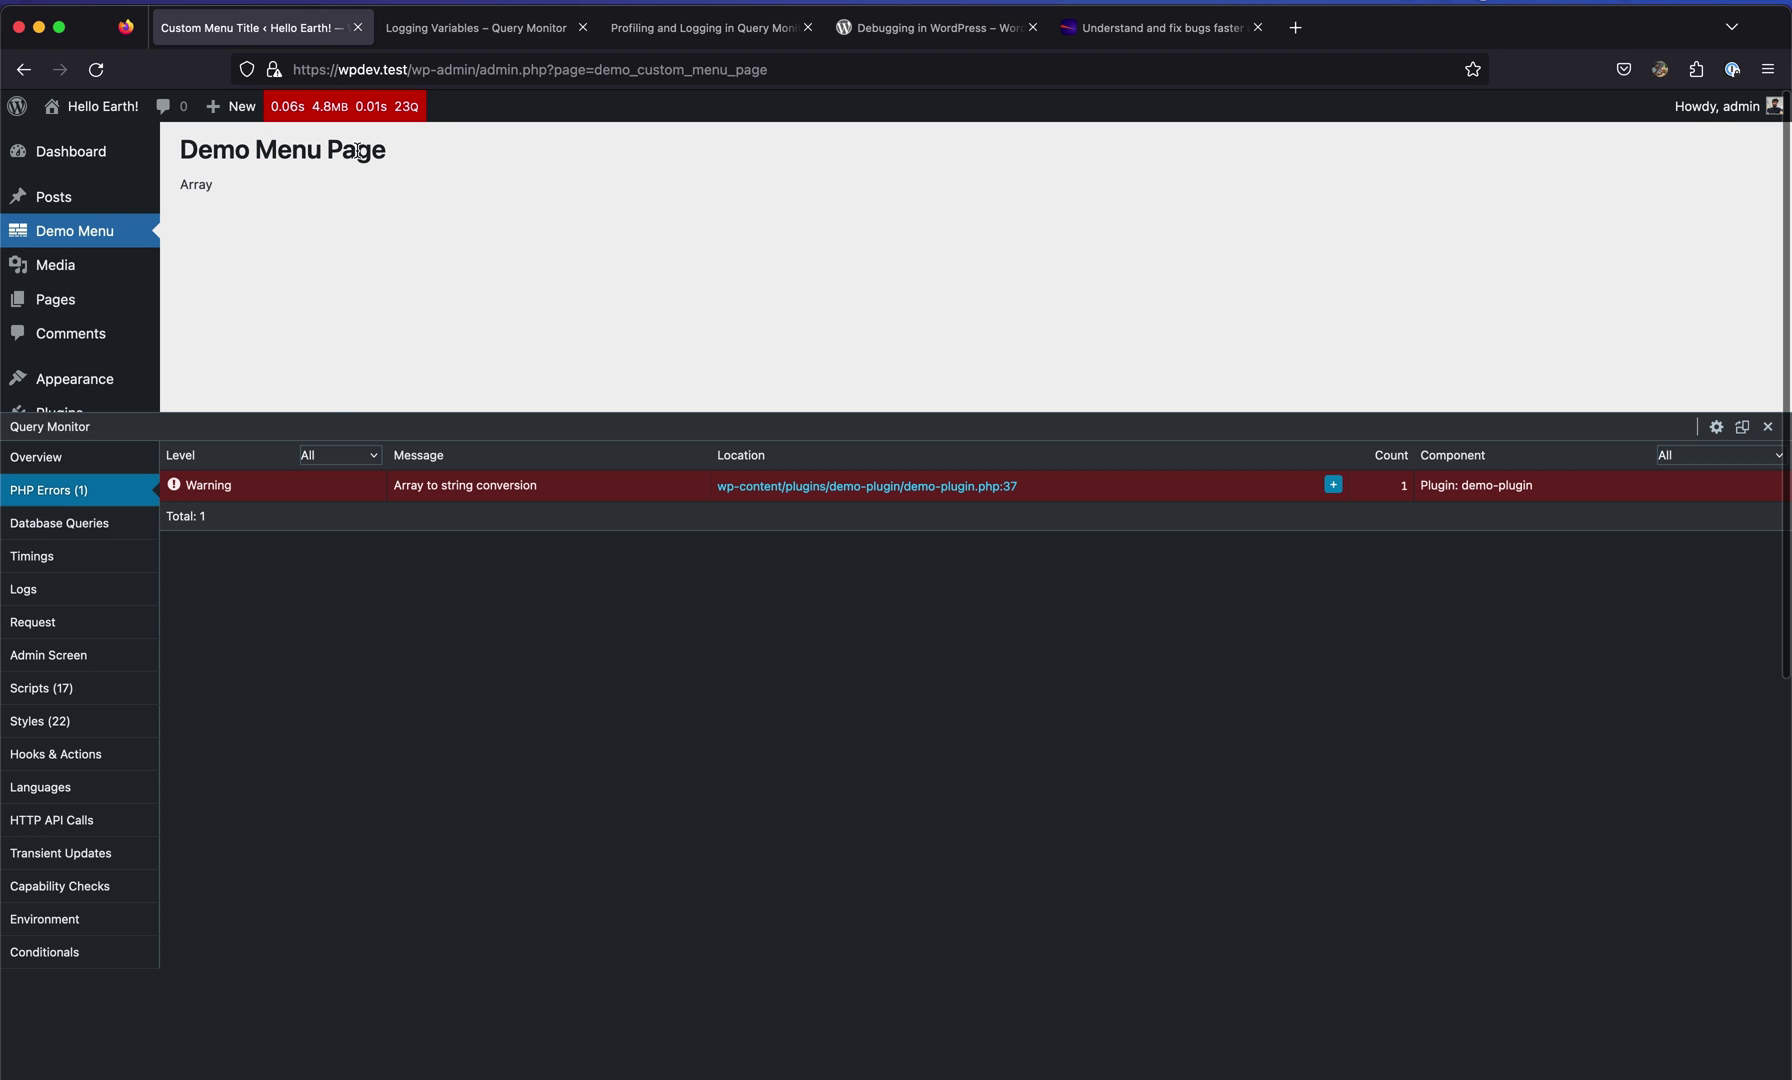
pyautogui.doubleClick(520, 486)
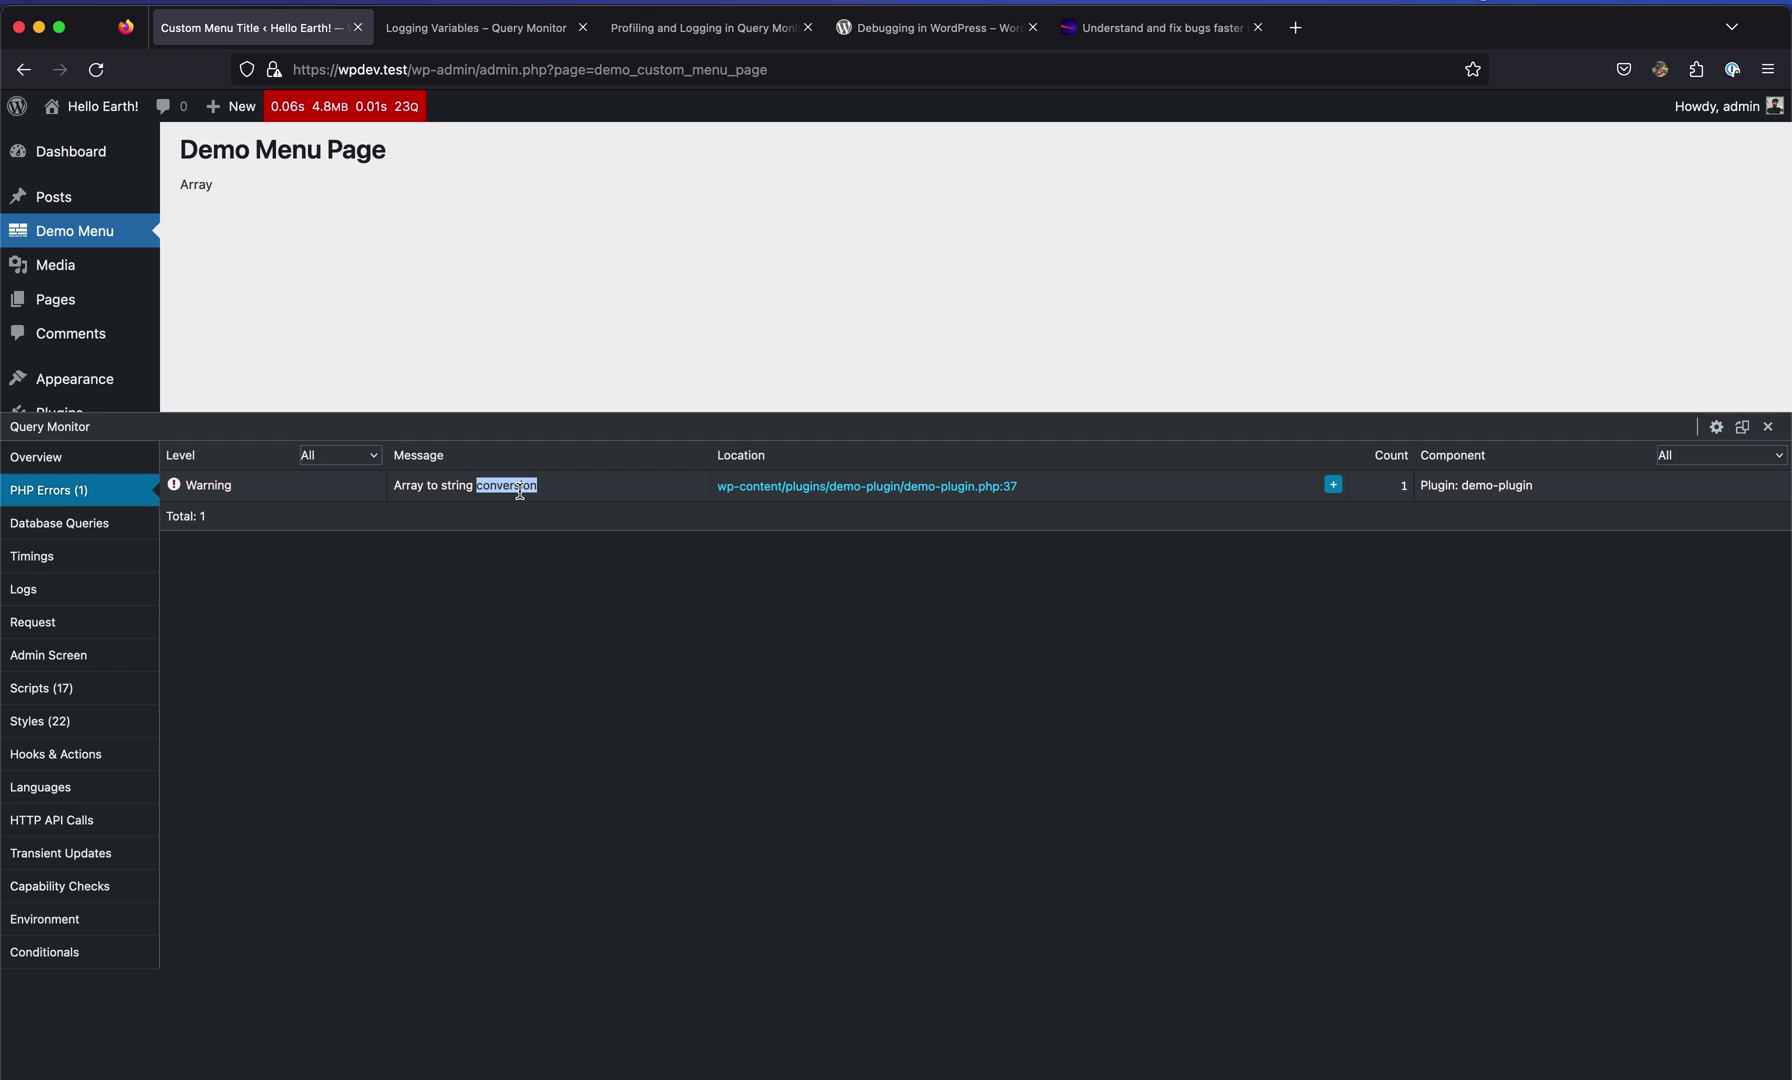
pyautogui.tripleClick(1475, 488)
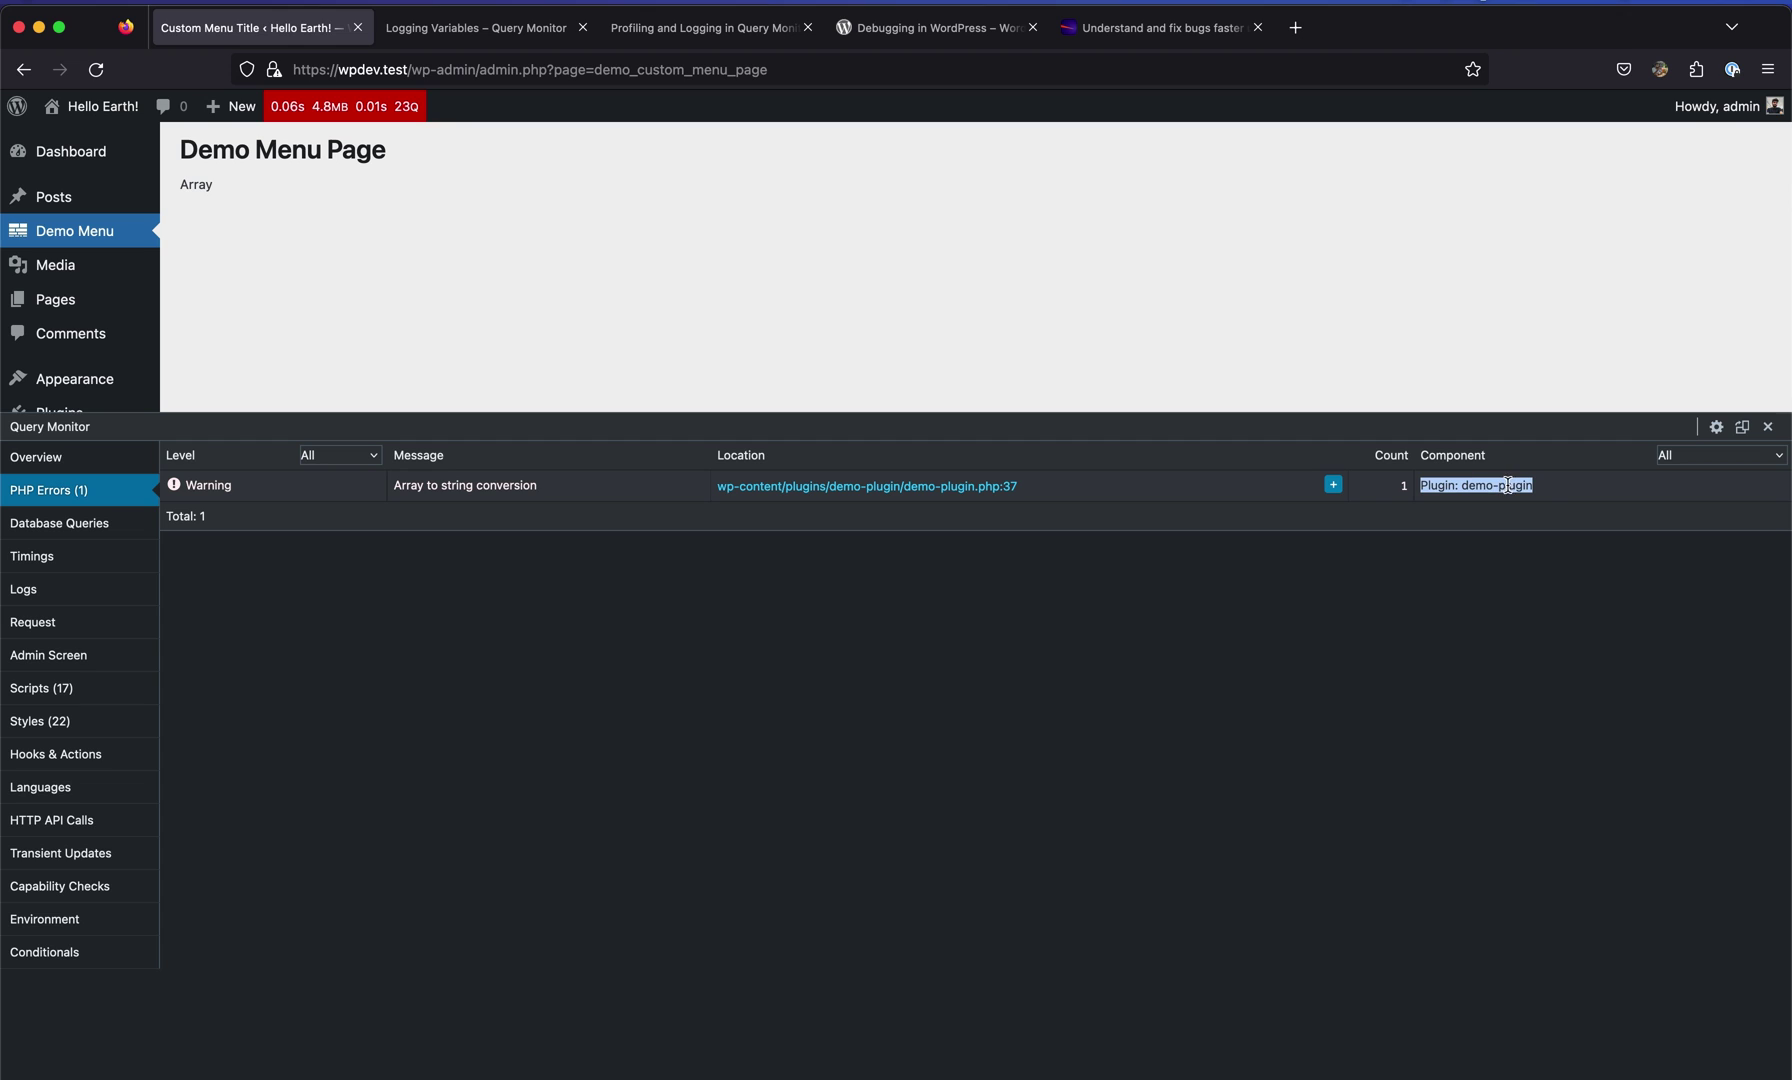
pyautogui.click(1333, 485)
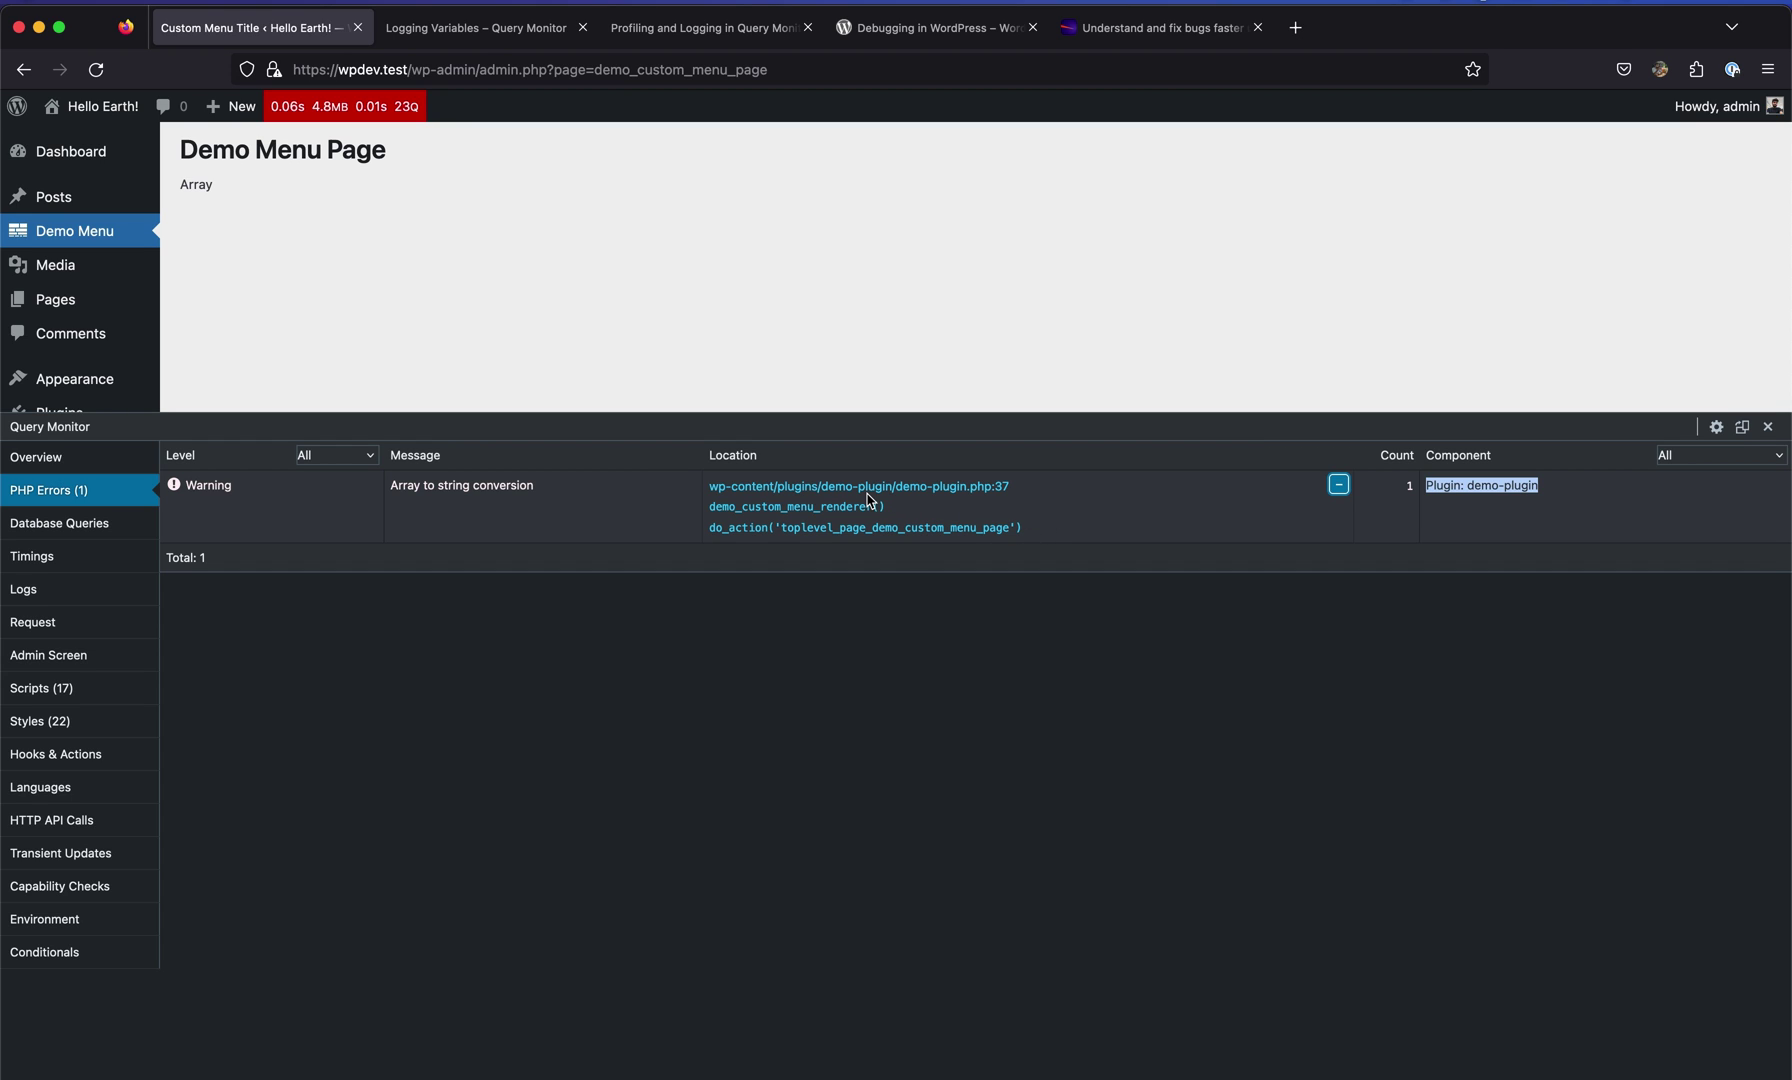
# - Open demo-plugin.php:37 in VS Code from the warning, always allowing vscode links, then return to Firefox
pyautogui.click(840, 487)
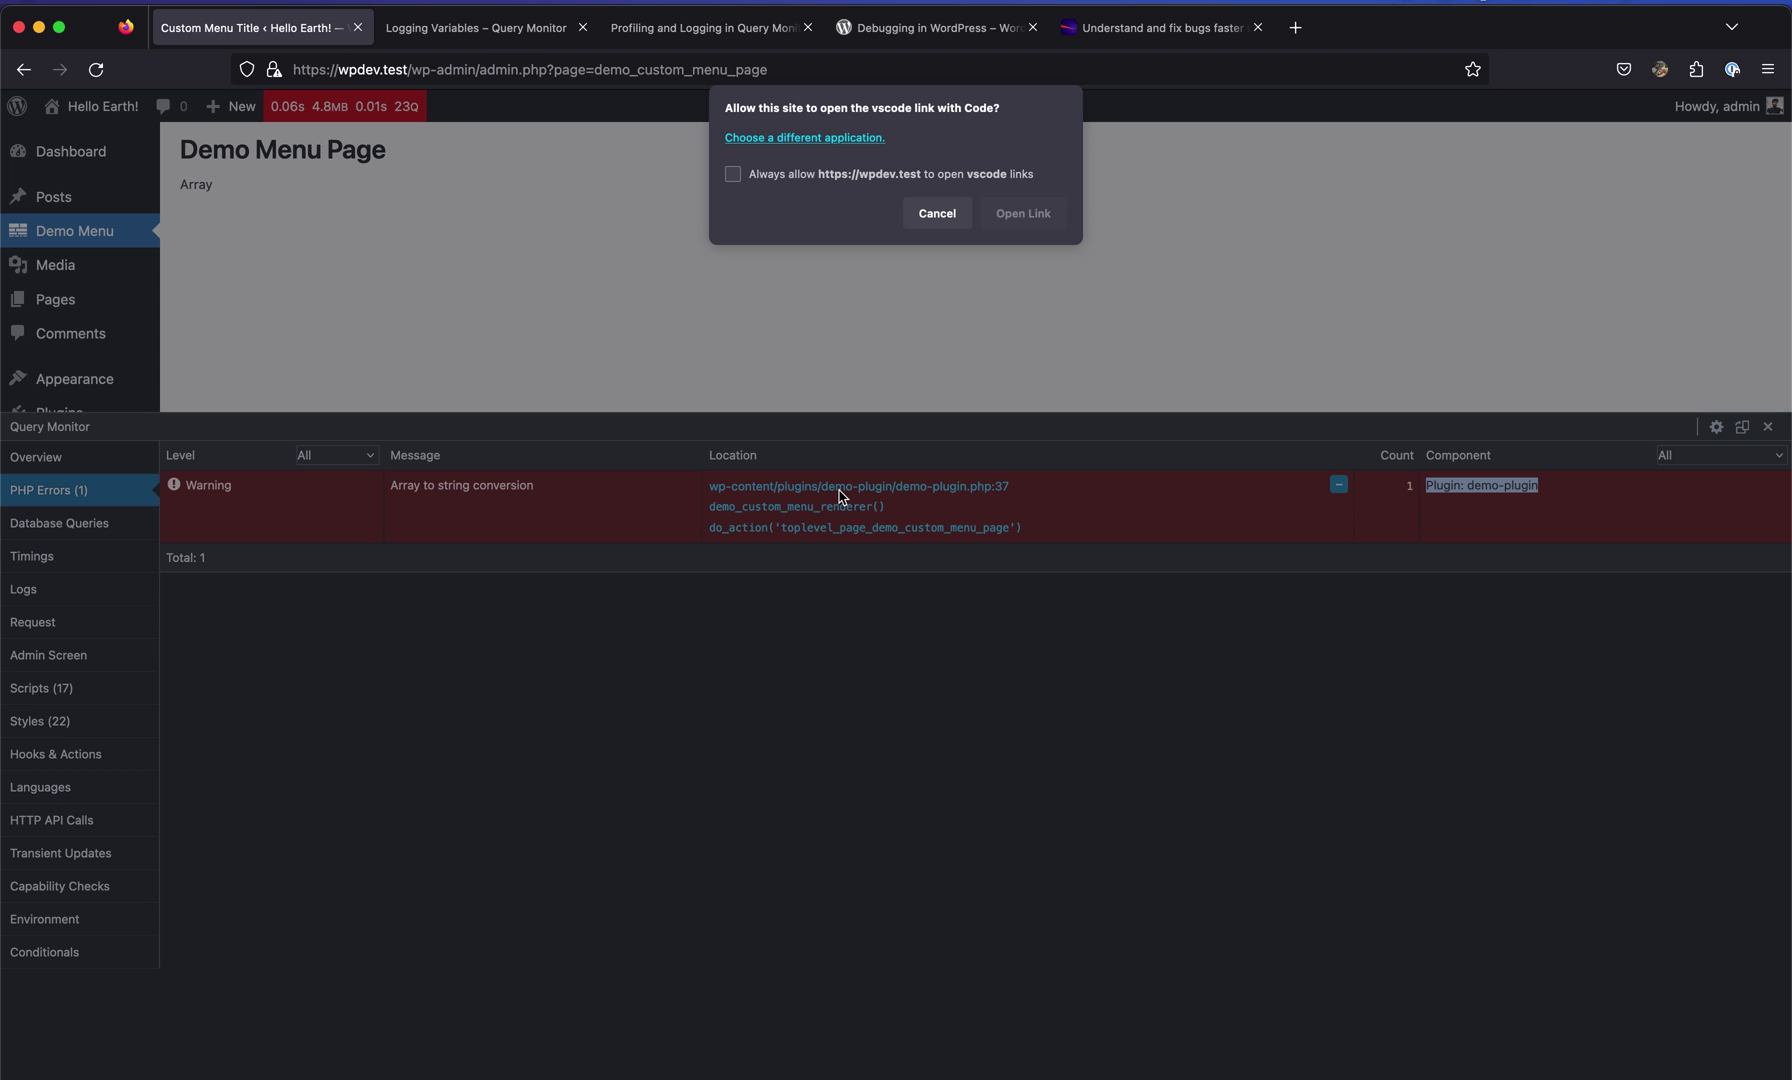
pyautogui.click(846, 176)
pyautogui.click(1030, 214)
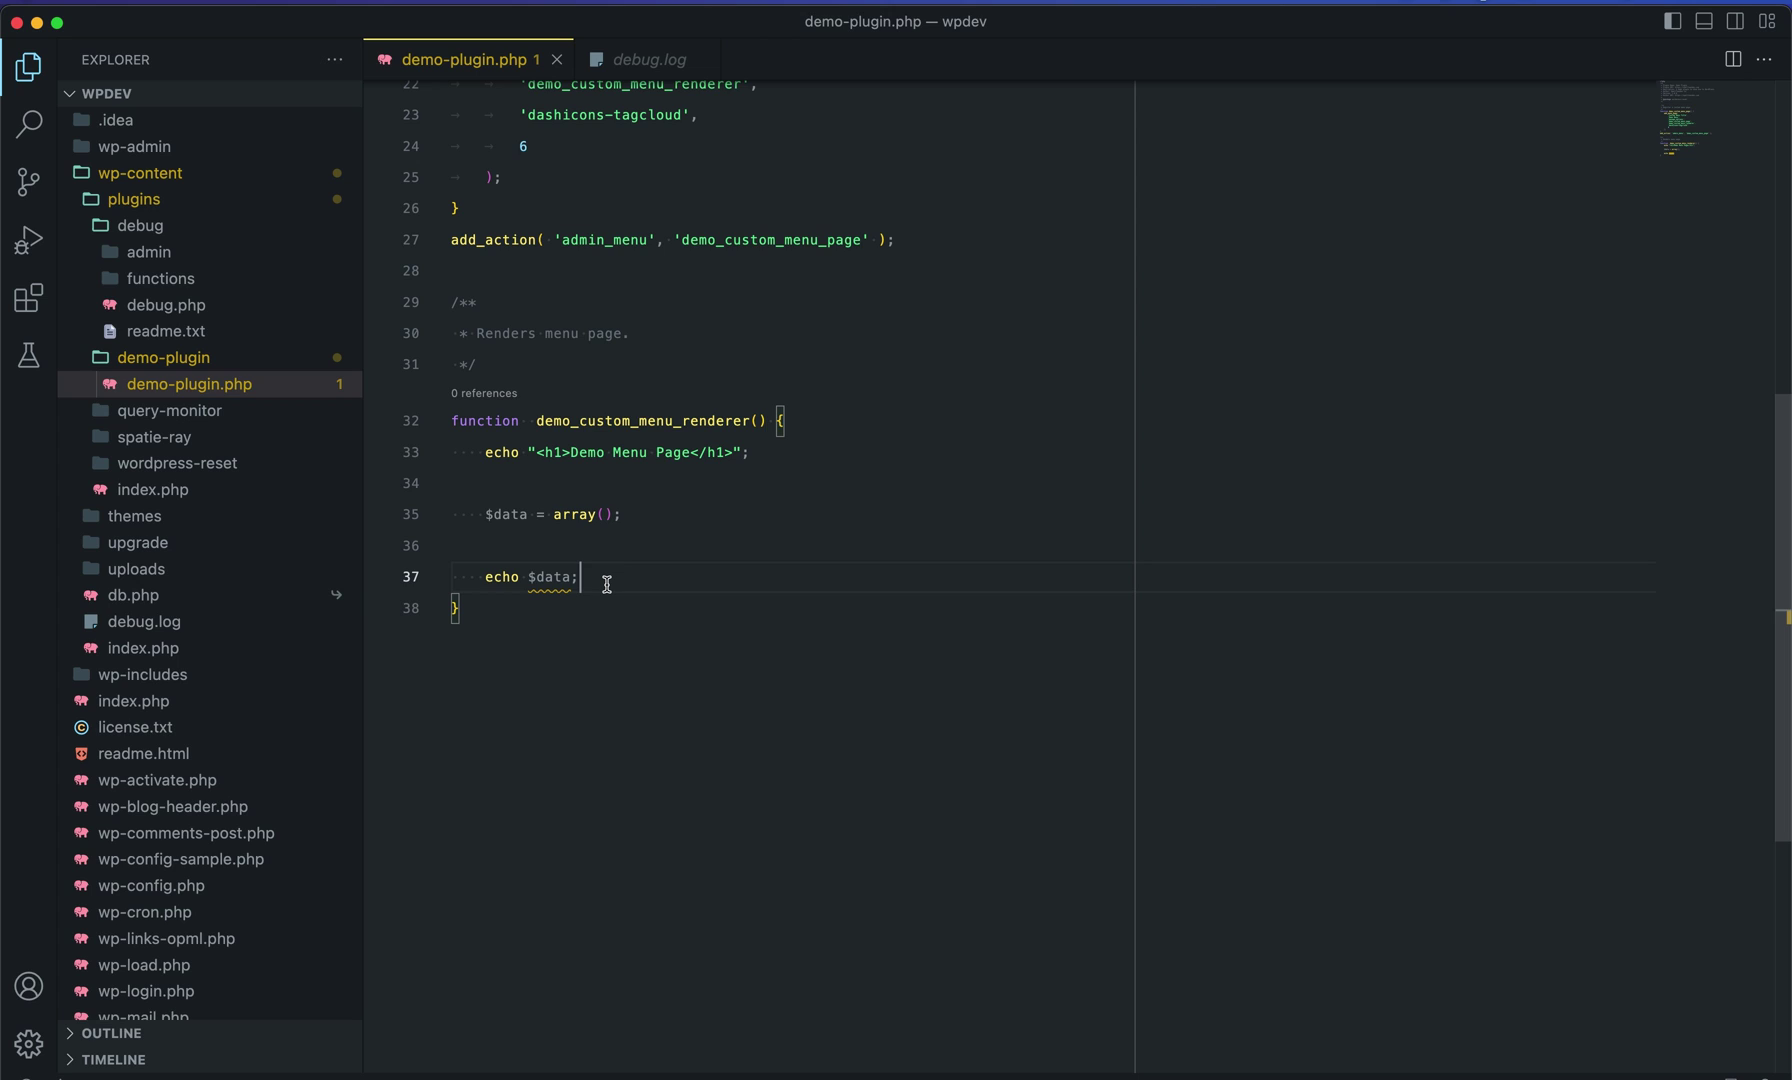
pyautogui.press('super+Tab')
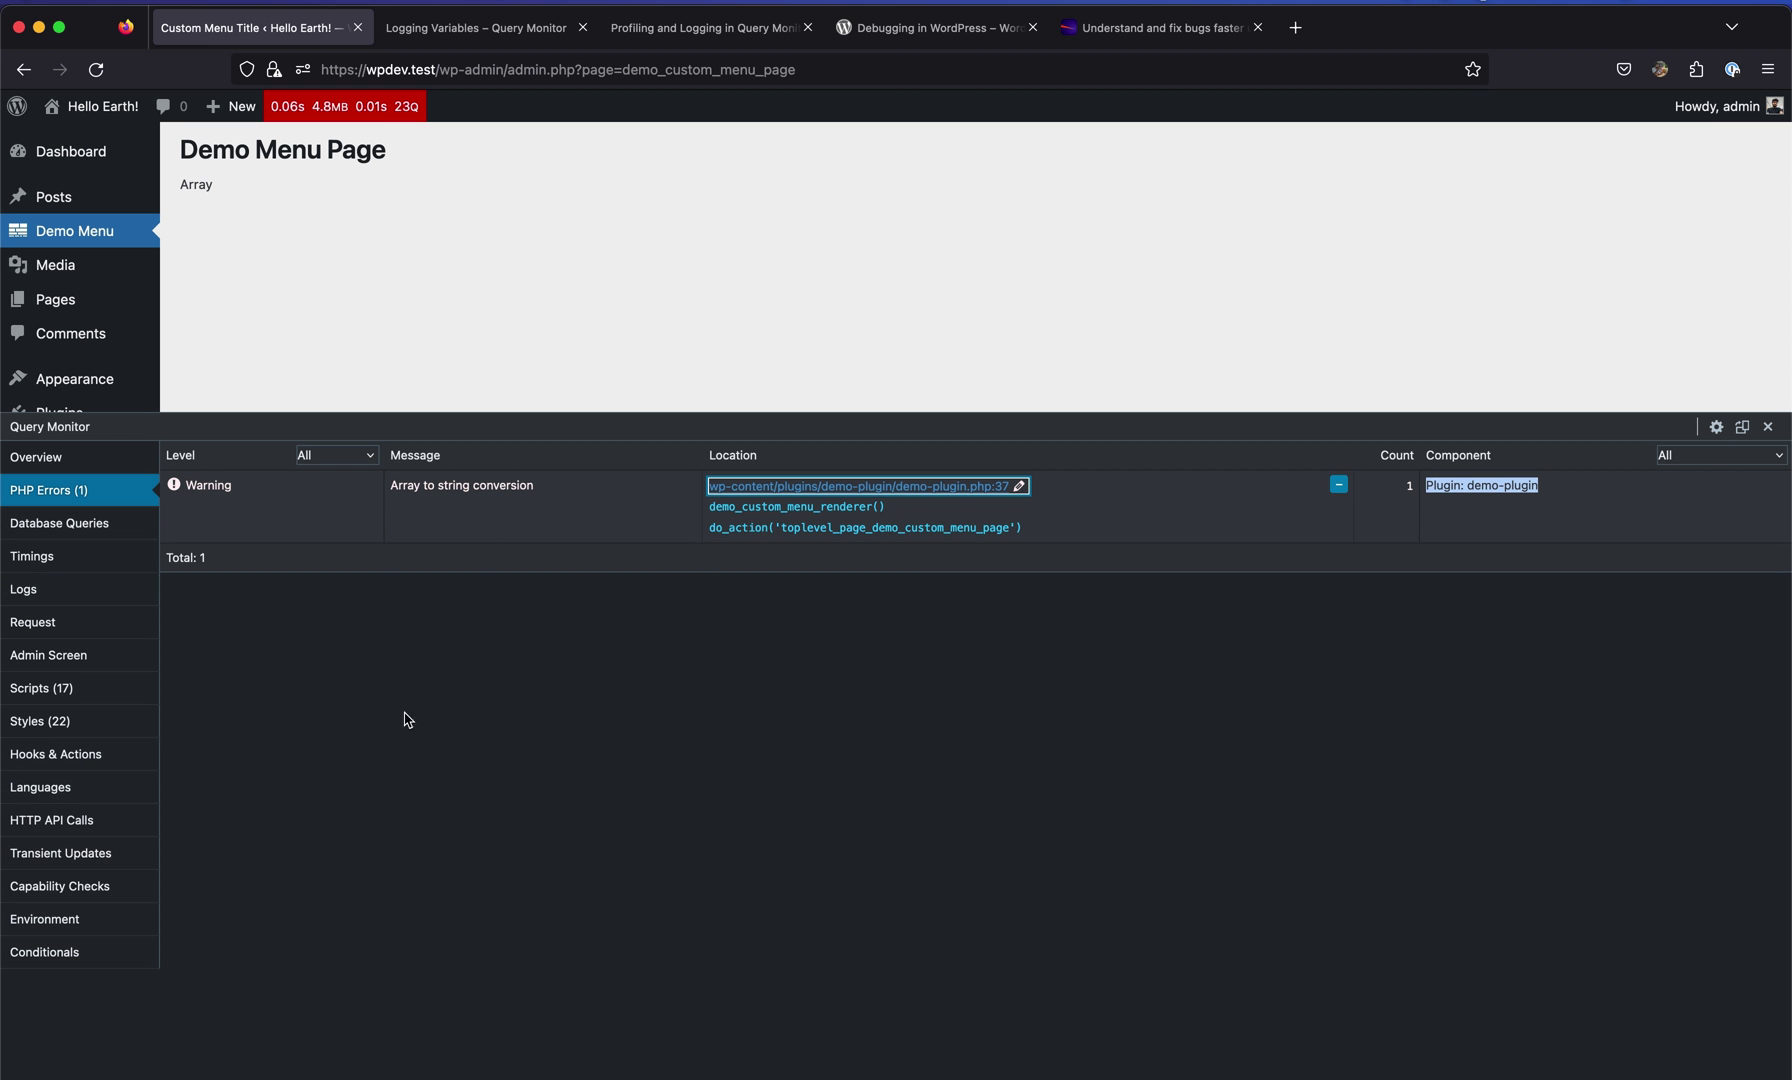
# - Check Query Monitor's editor setting is VS Code, then select lines 34–37 of demo-plugin.php in VS Code
pyautogui.click(1717, 428)
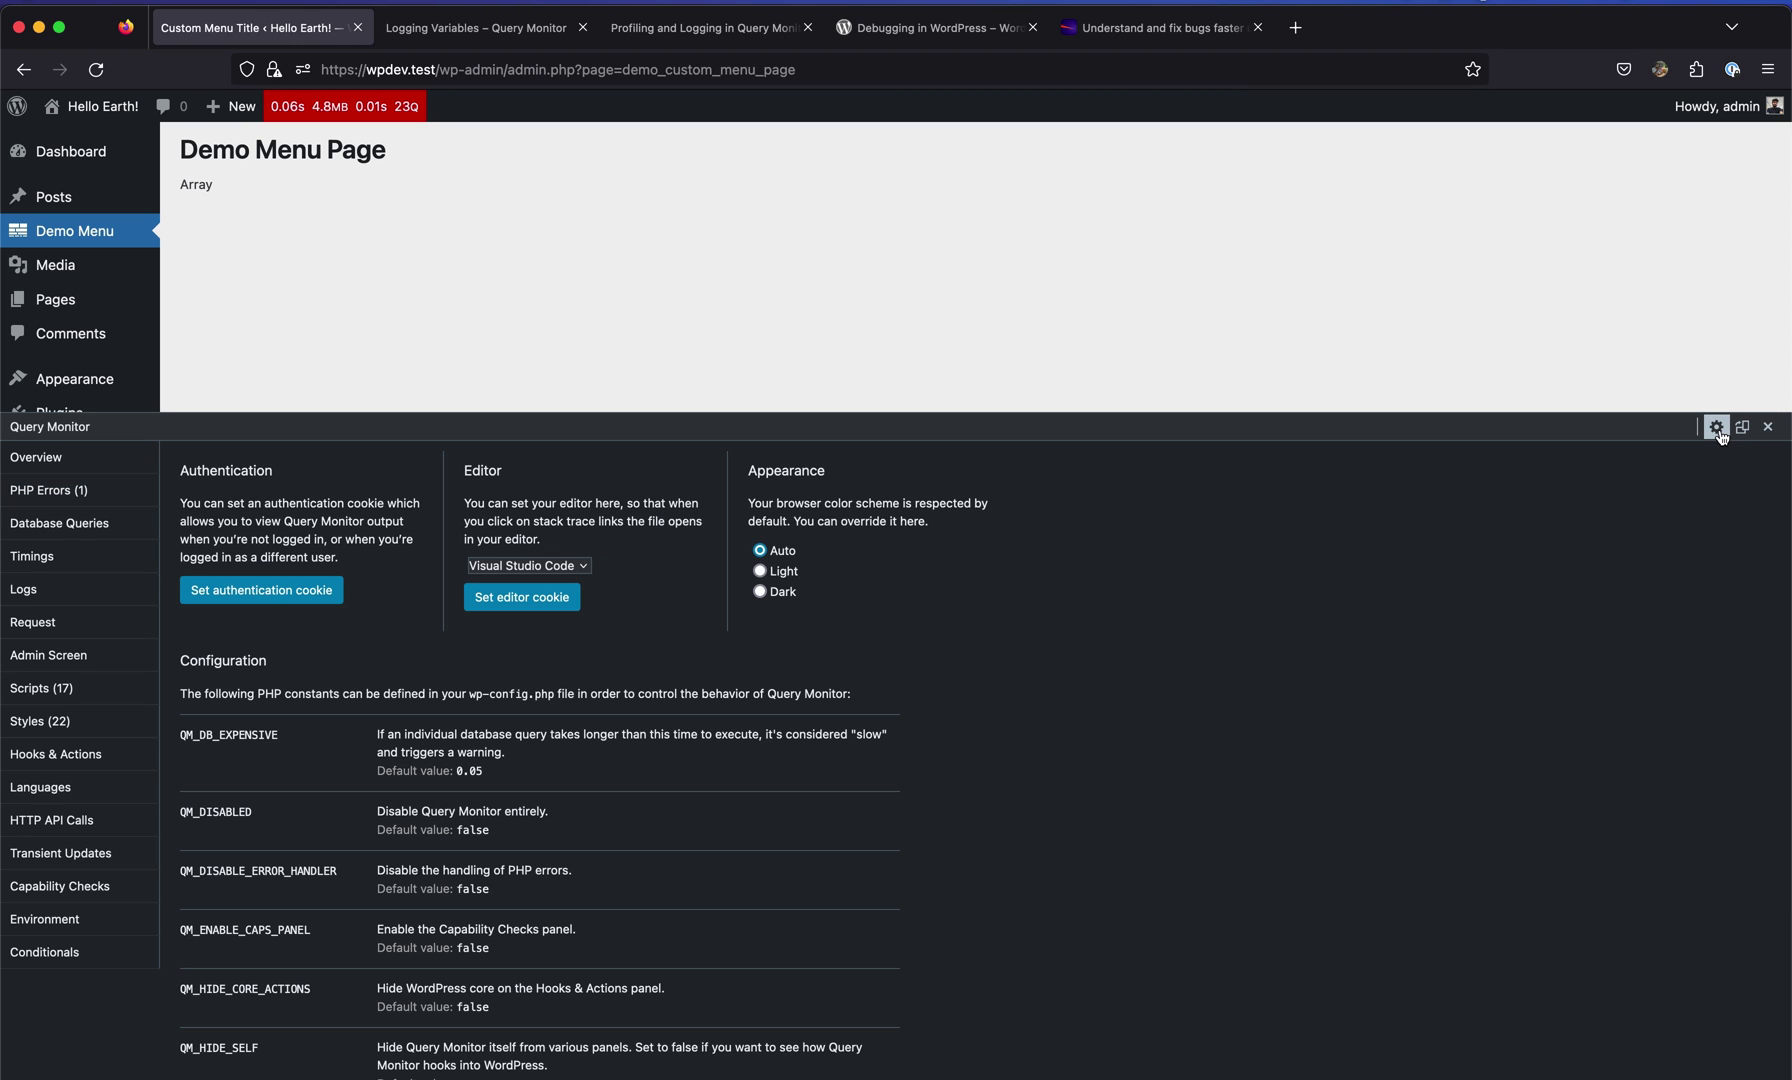
pyautogui.click(46, 500)
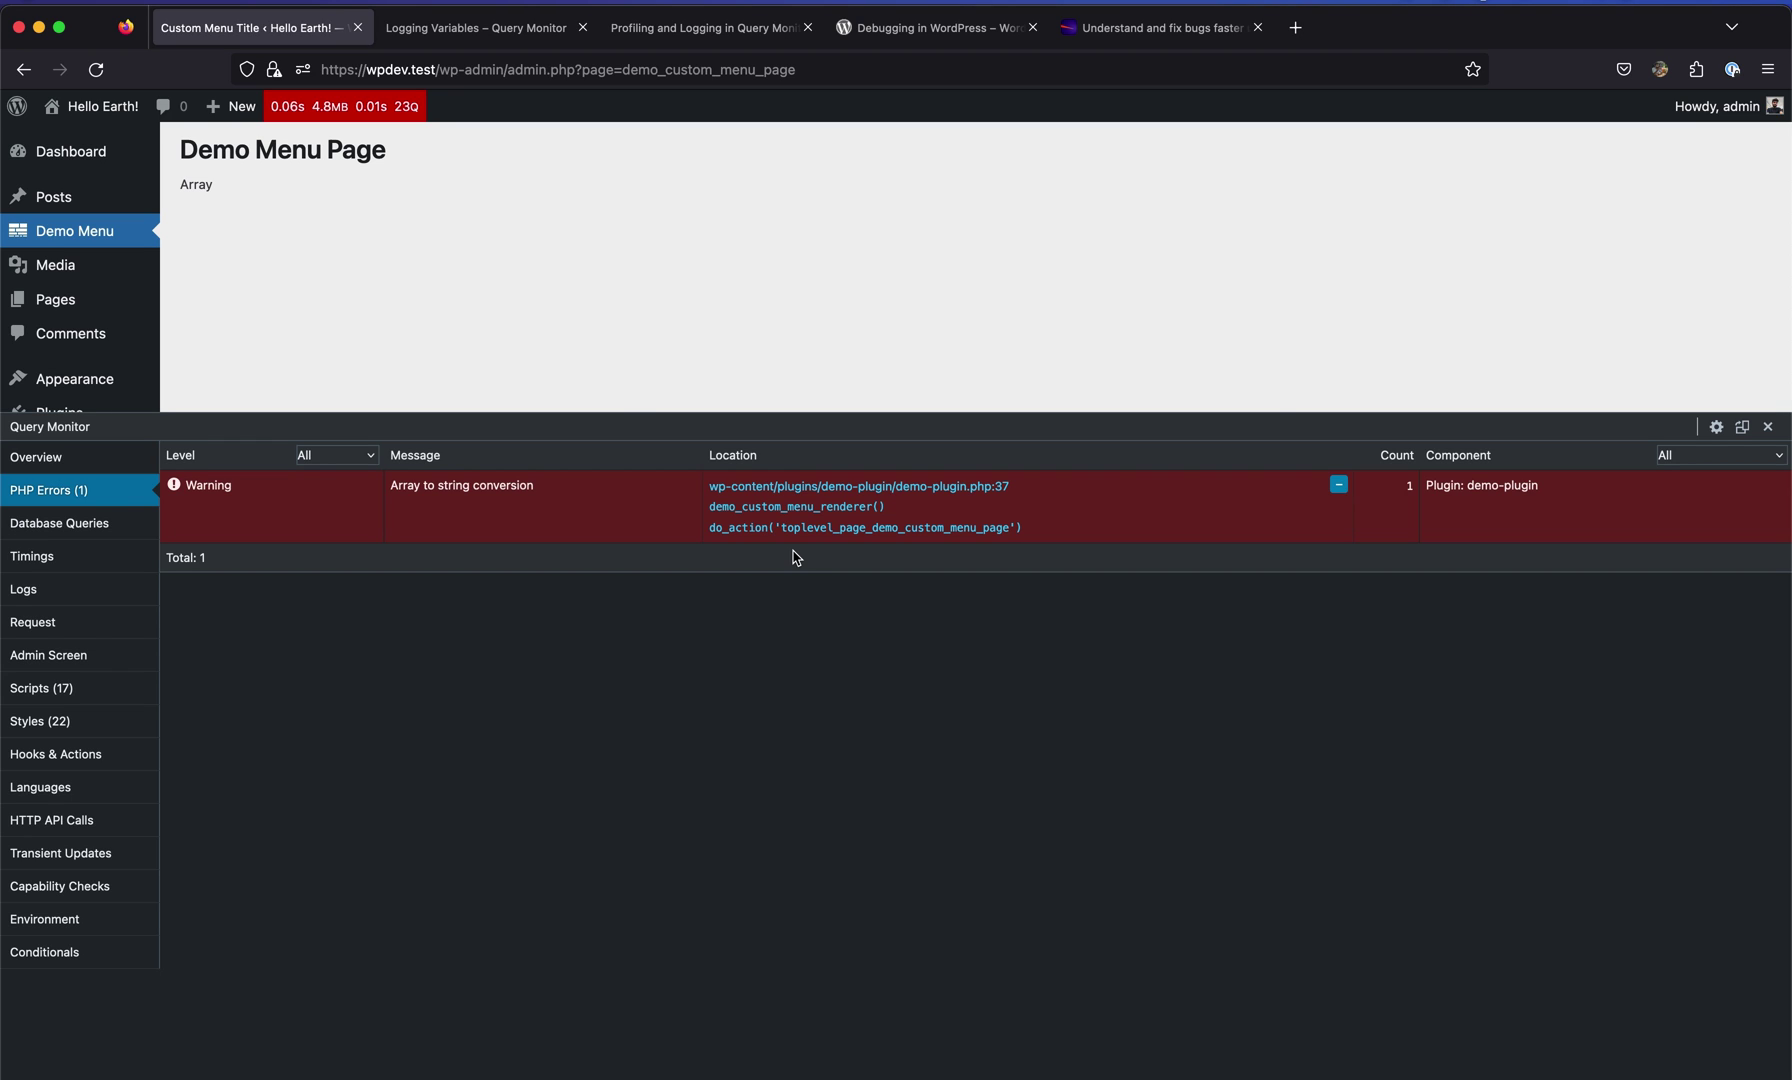
pyautogui.press('super+Tab')
pyautogui.hotkey('shift', 'Up')
pyautogui.hotkey('shift', 'Up')
pyautogui.hotkey('shift', 'Up')
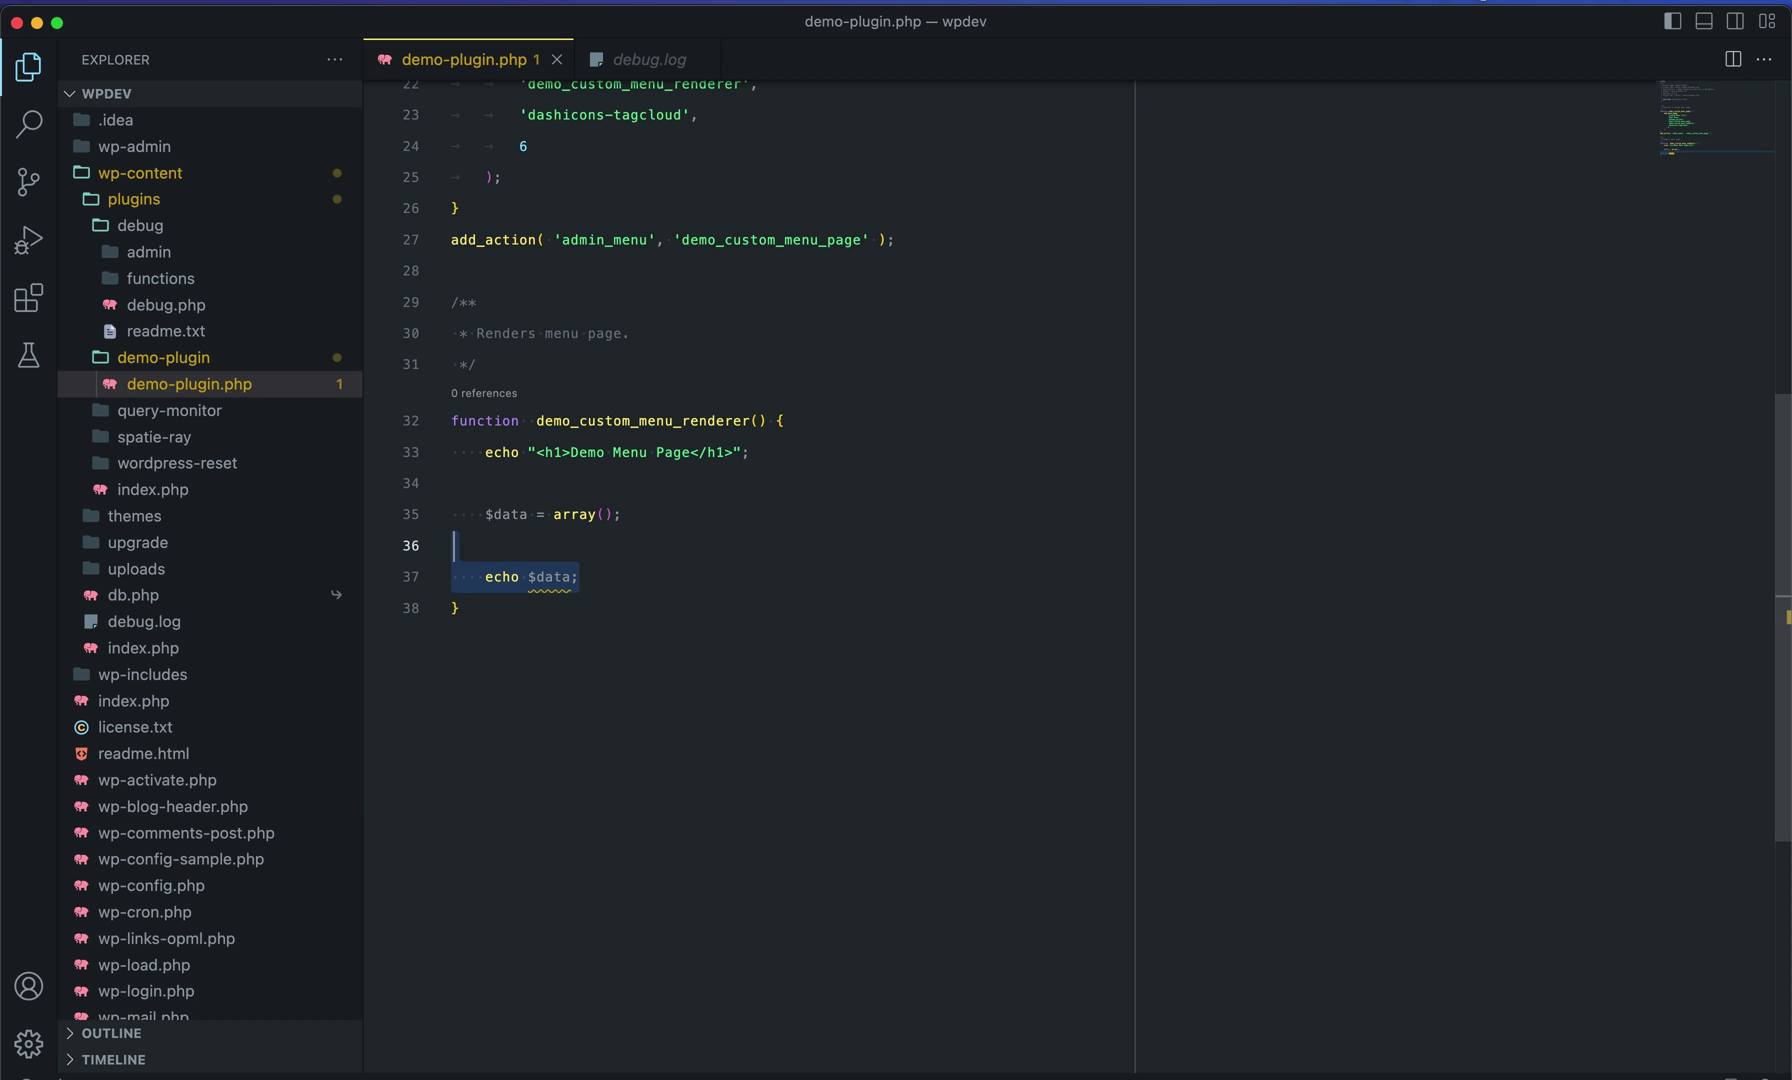